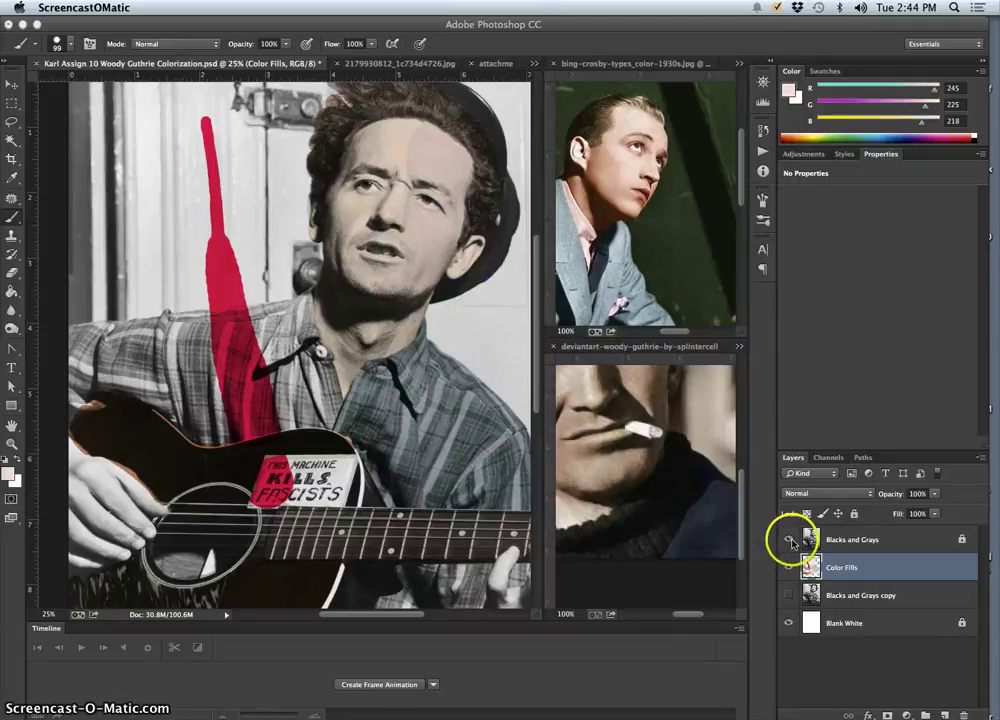
Step: Hide the Blacks and Grays and Blank White layers, erase both red areas from Color Fills using the Magic Wand, and deselect
left_click(789, 541)
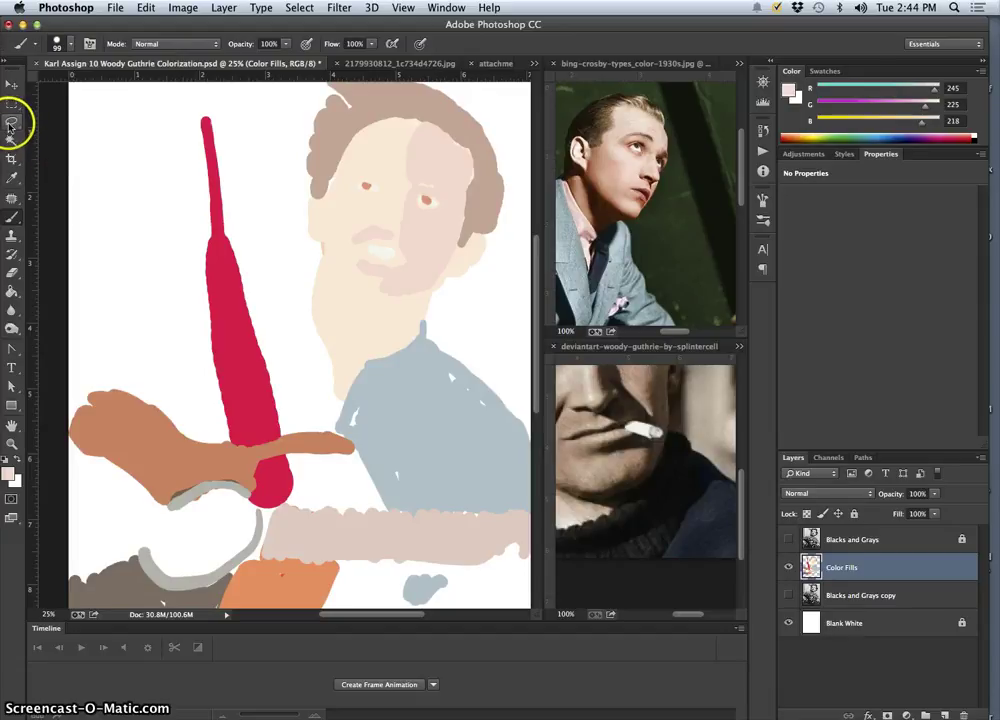
left_click(789, 623)
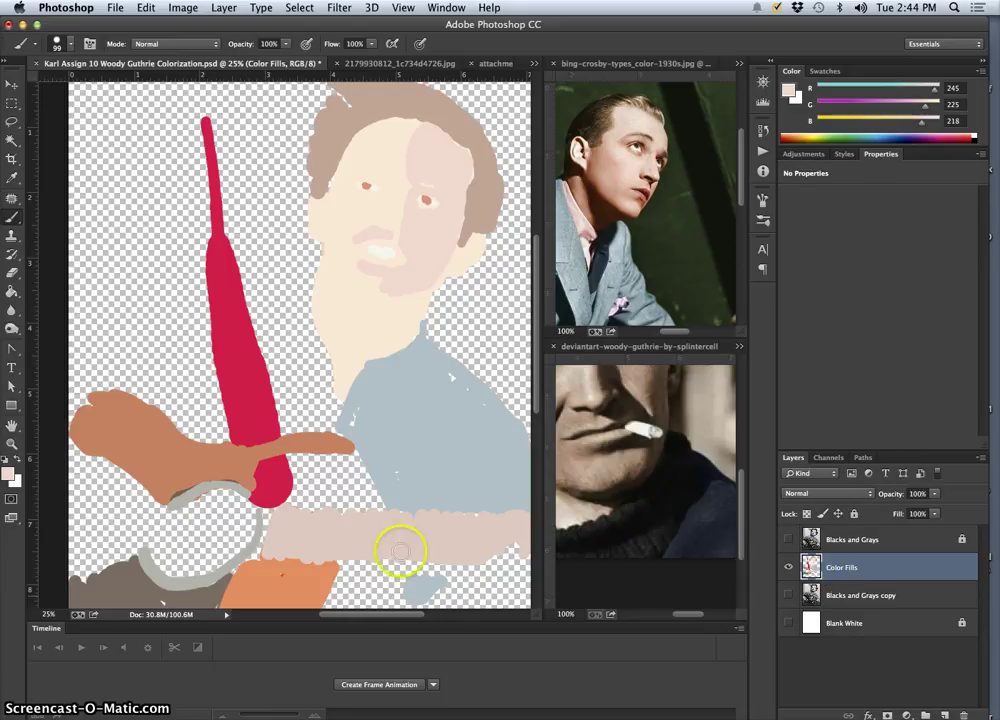
left_click(12, 141)
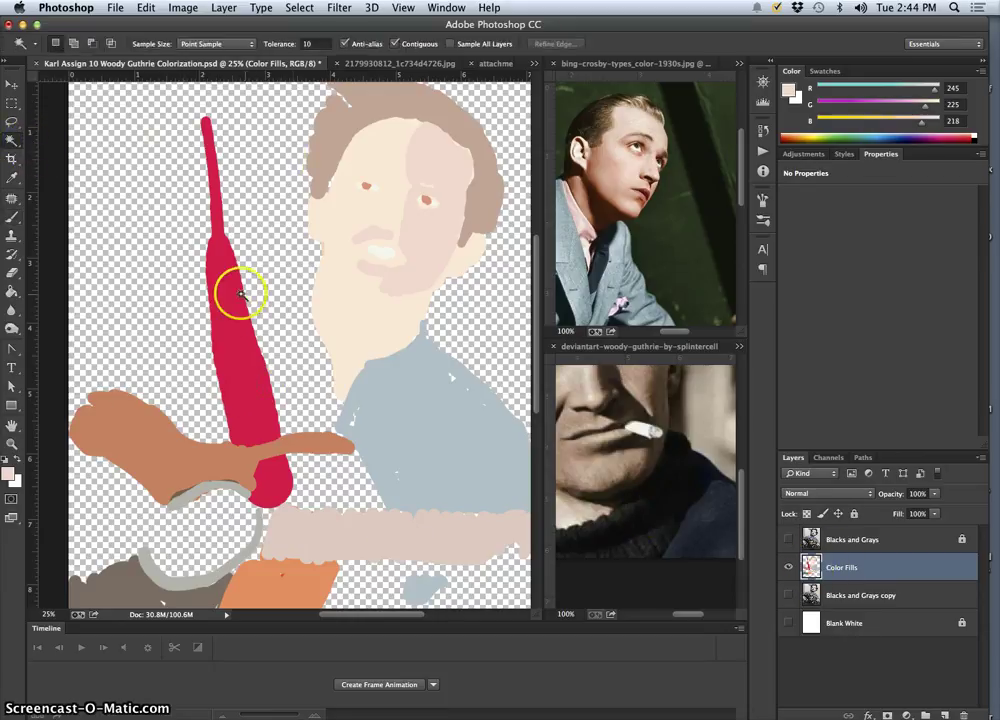
left_click(240, 327)
key("Delete")
left_click(276, 478)
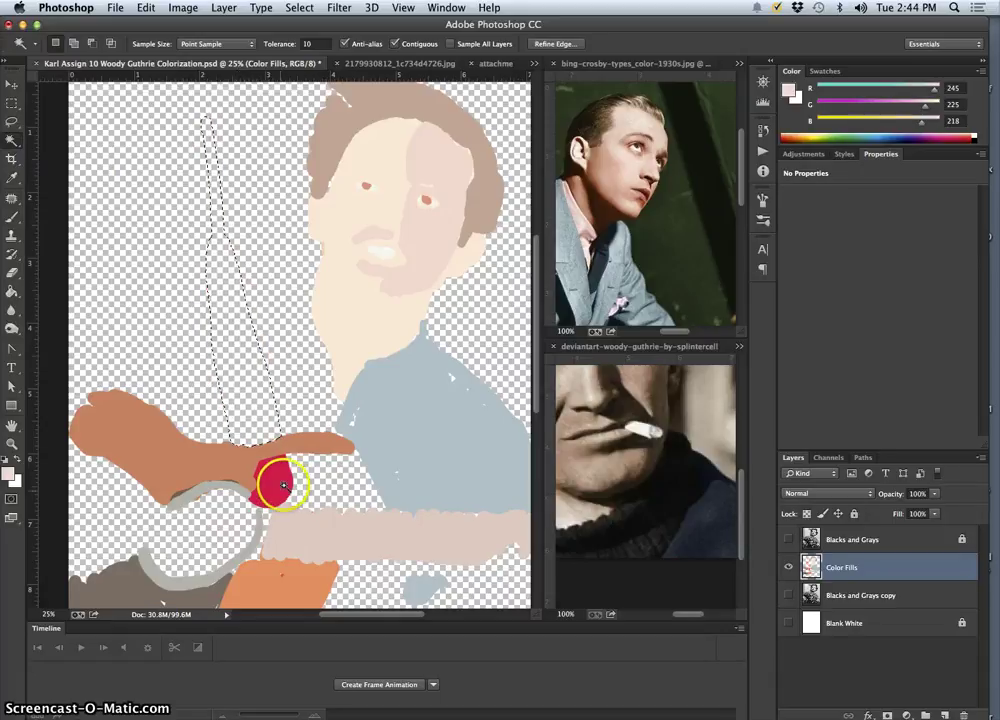
key("Delete")
left_click(12, 121)
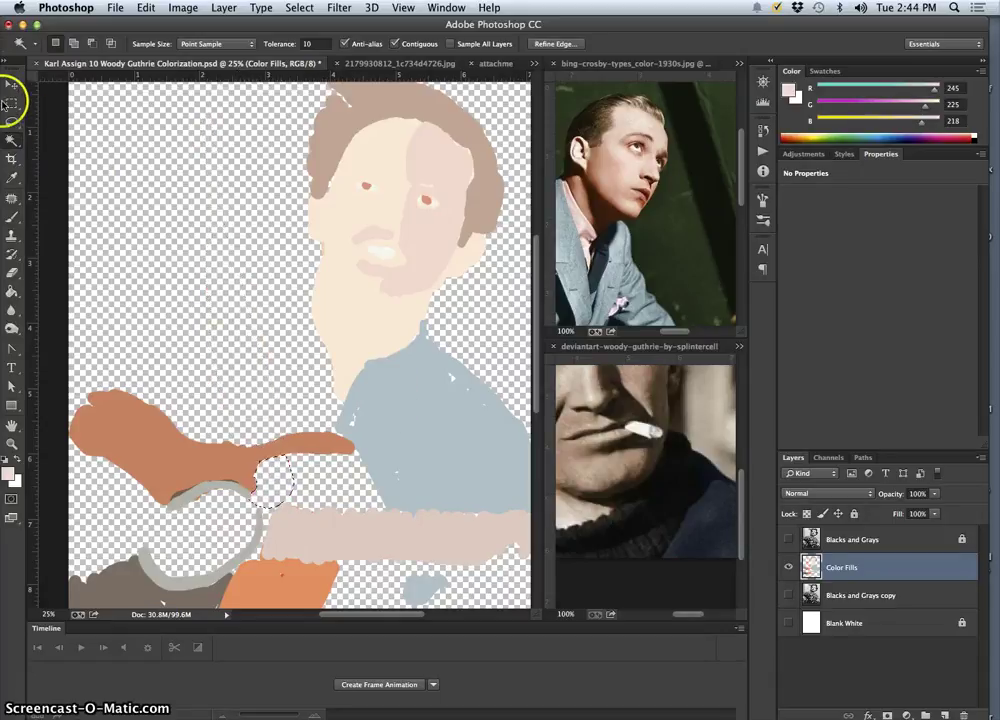
left_click(181, 201)
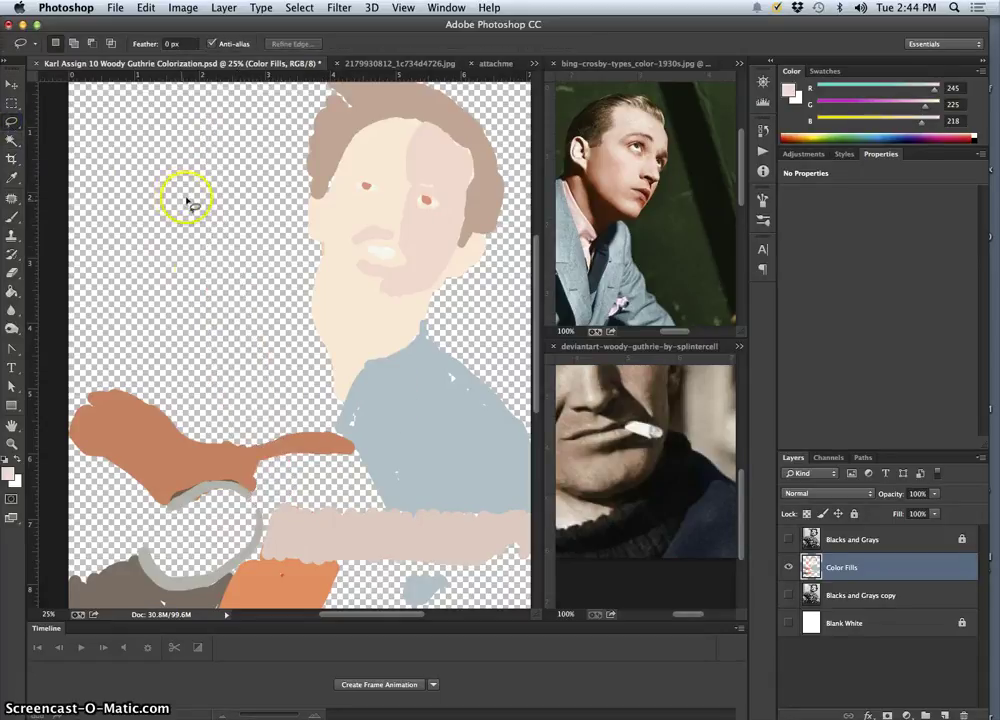
Step: Sample the shirt's blue-gray, show the Blacks and Grays layer, and brush the colour over the uncoloured collar, shirt front and sleeve outline
left_click(12, 217)
left_click(422, 258)
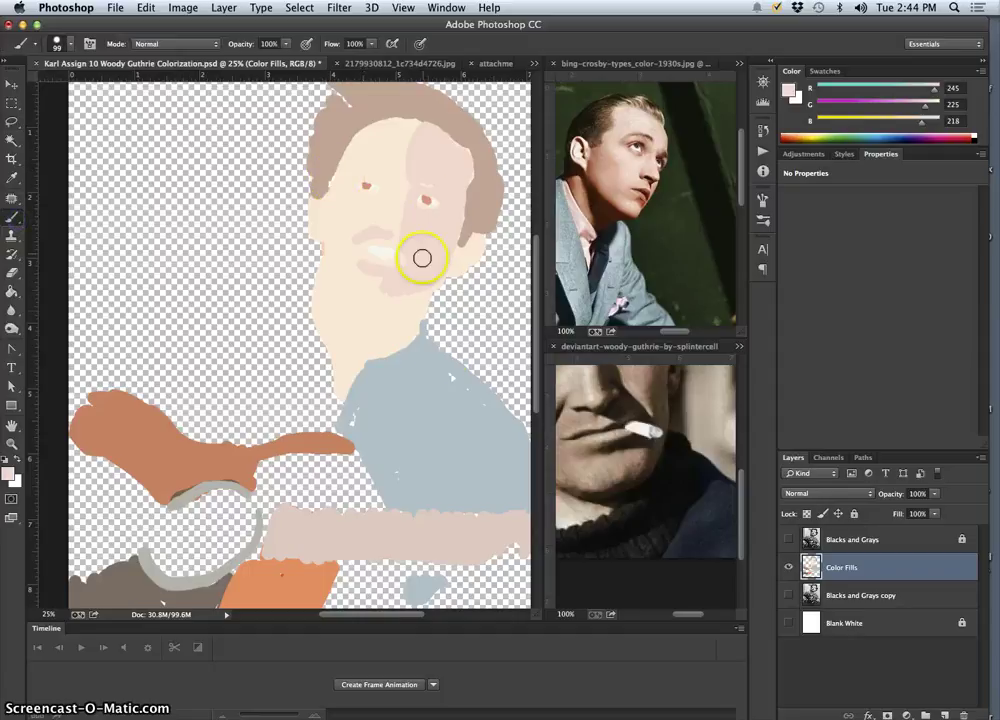
left_click(438, 415, "alt")
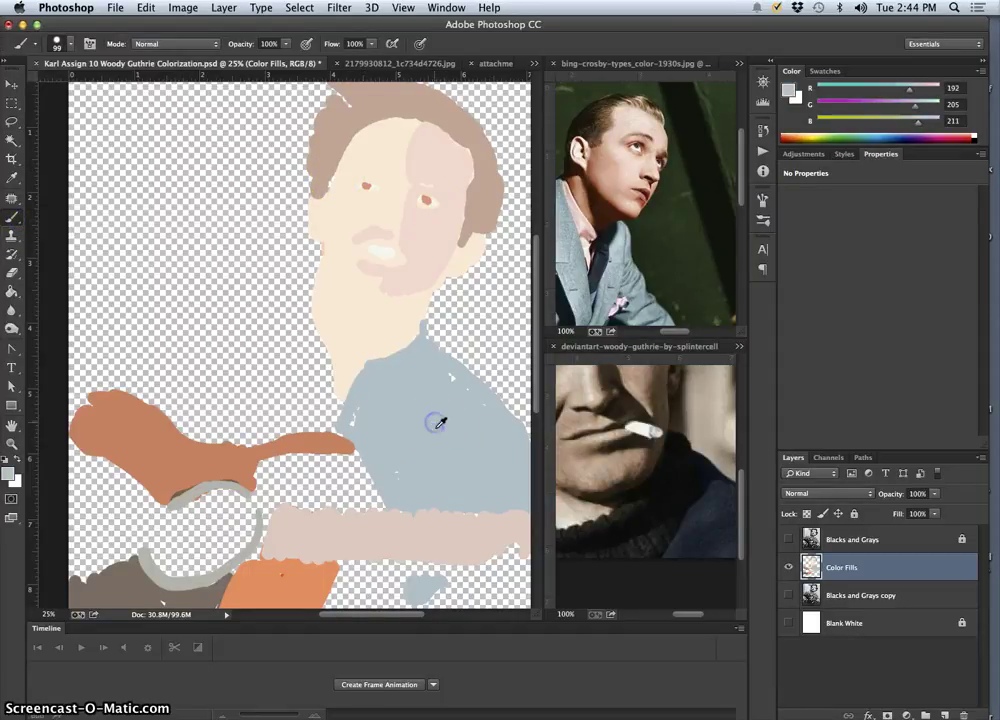
left_click(788, 539)
right_click(299, 392)
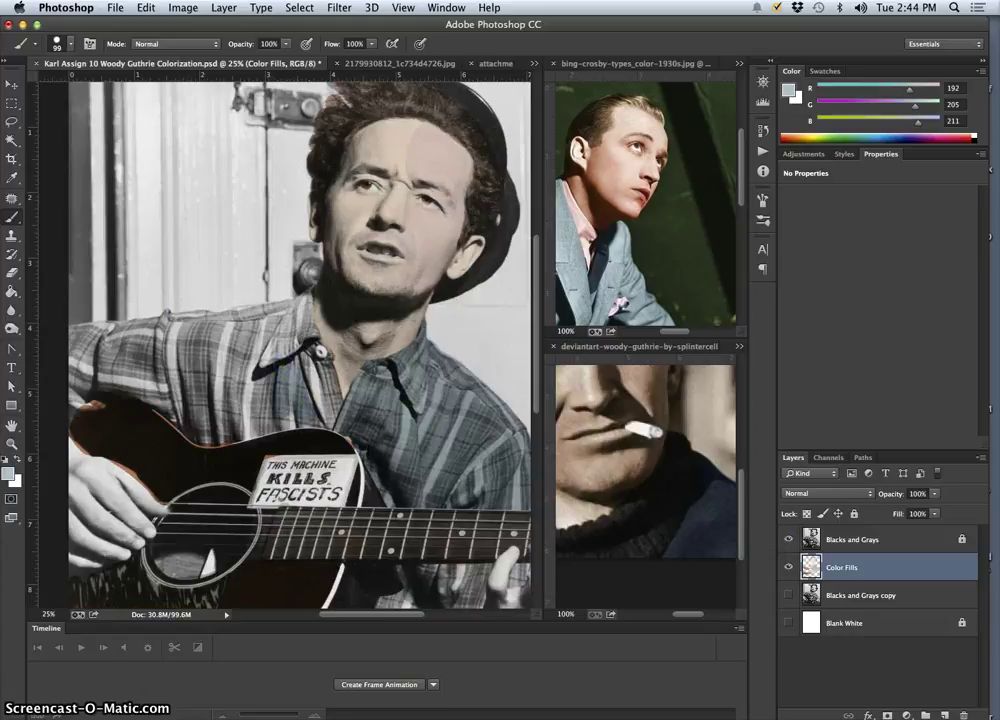
left_click(306, 380)
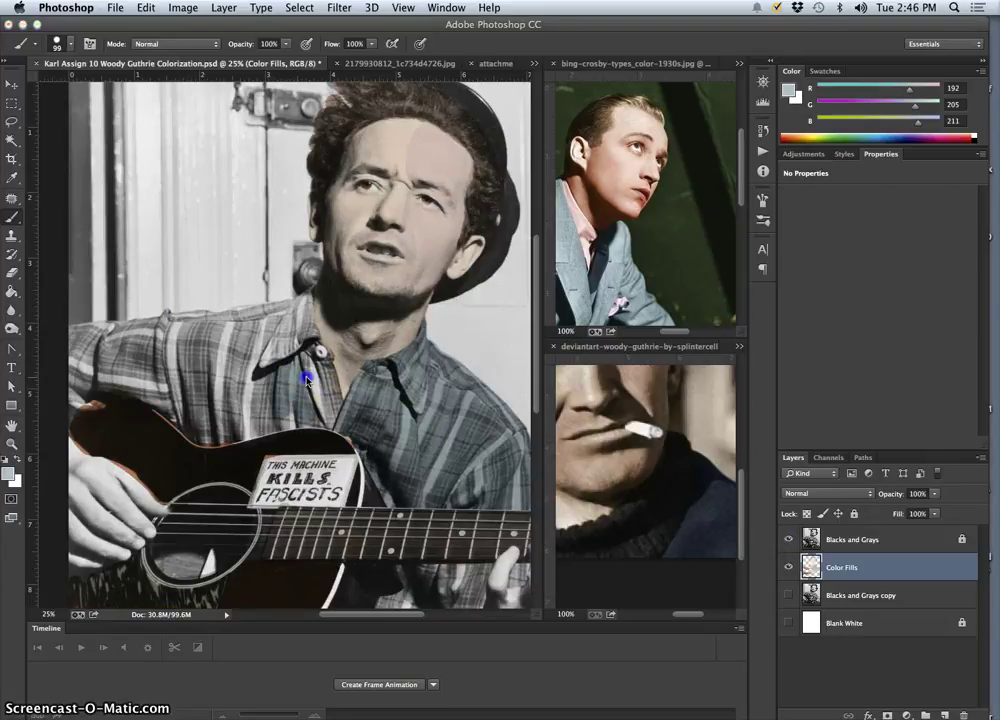
left_click_drag(306, 380, 317, 397)
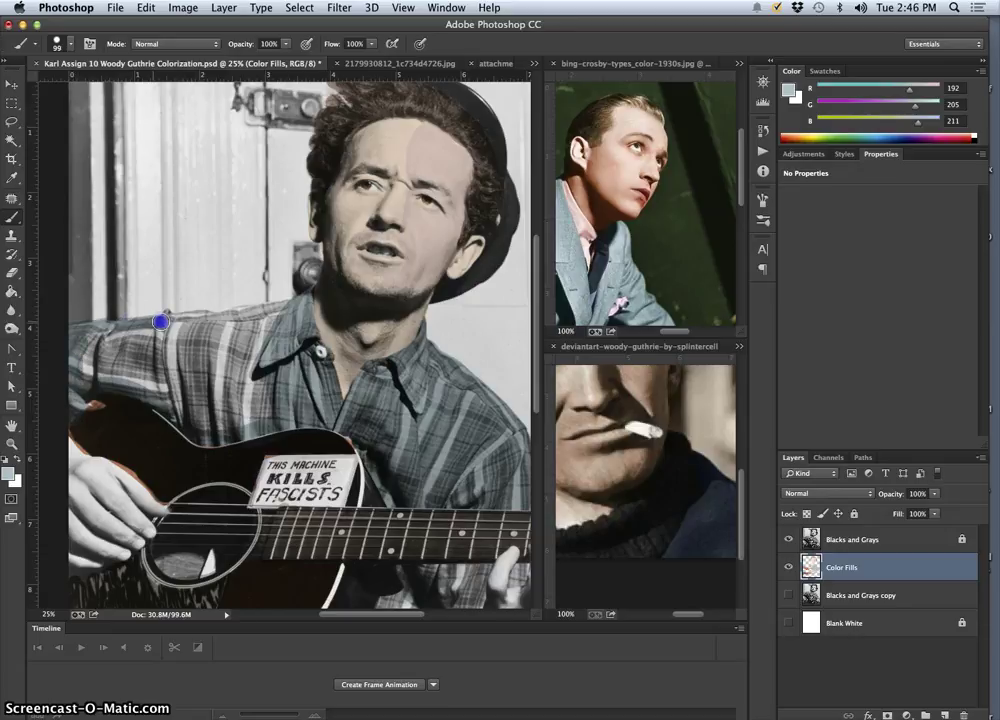
Step: Close the blue-gray shoulder outline over Blank White, fill its interior using the Paint Bucket, and show the Blacks and Grays layer again
left_click(789, 539)
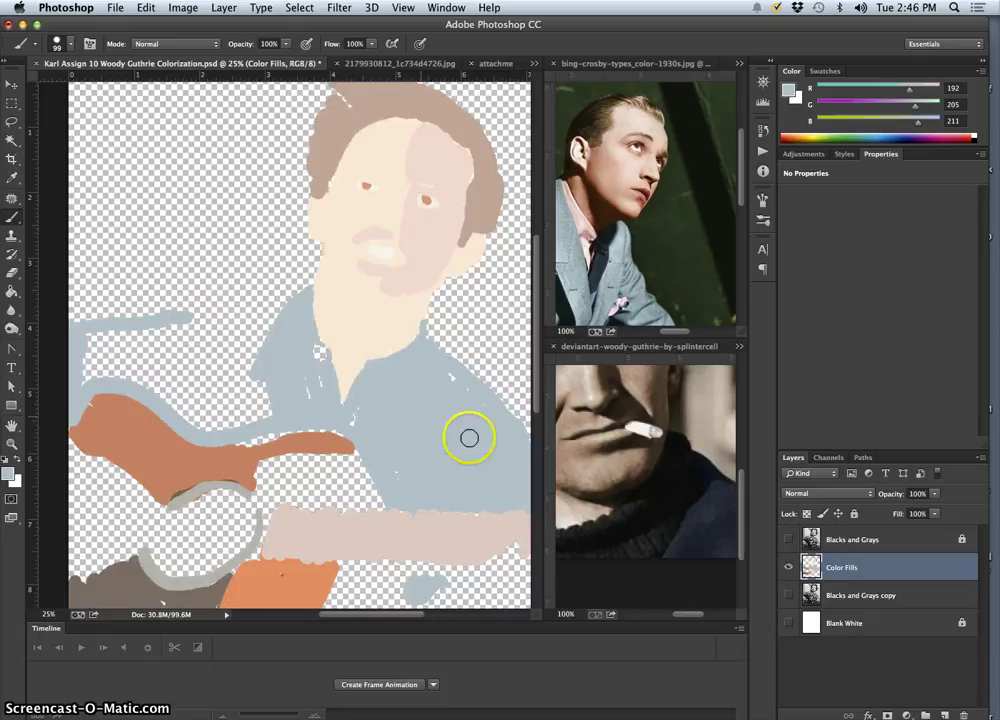
left_click(789, 623)
left_click_drag(188, 315, 196, 316)
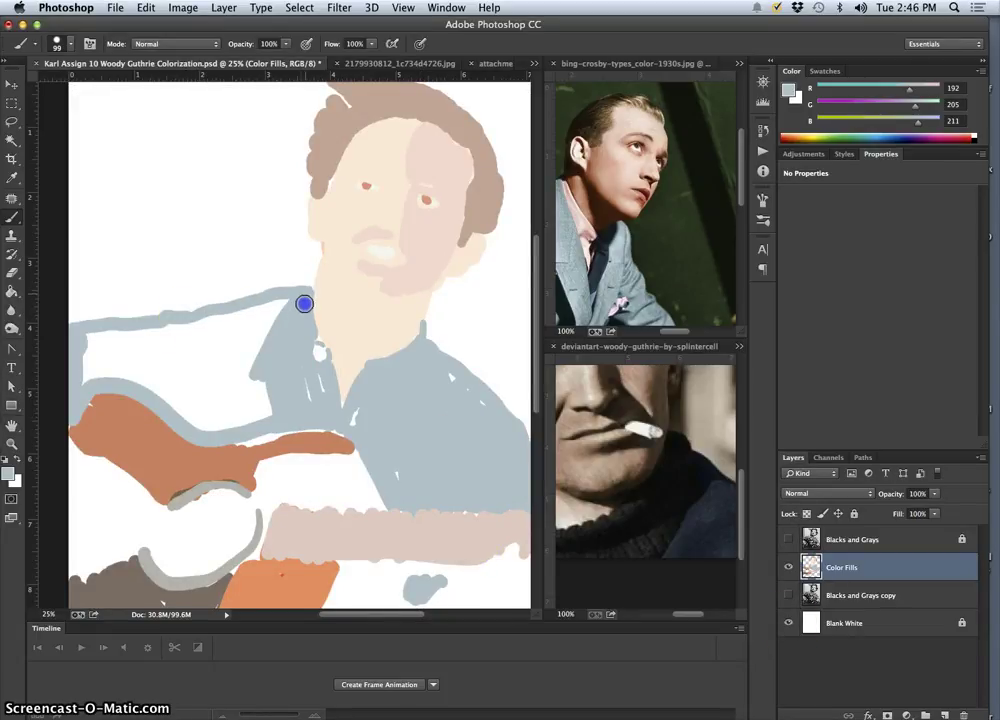
left_click(12, 291)
left_click(202, 370)
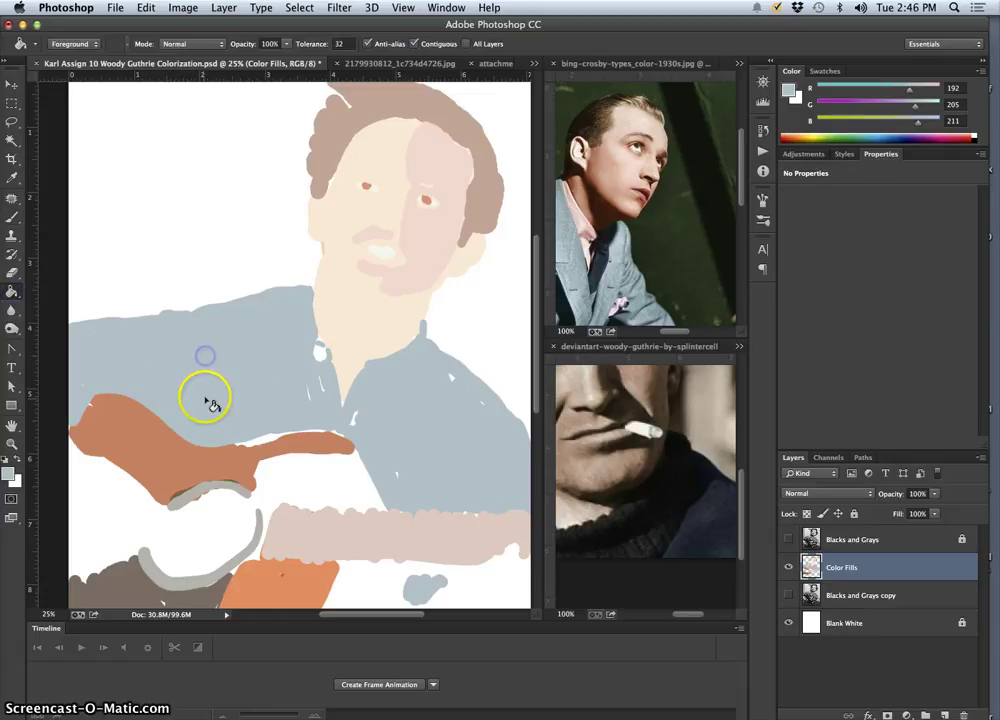
left_click(789, 539)
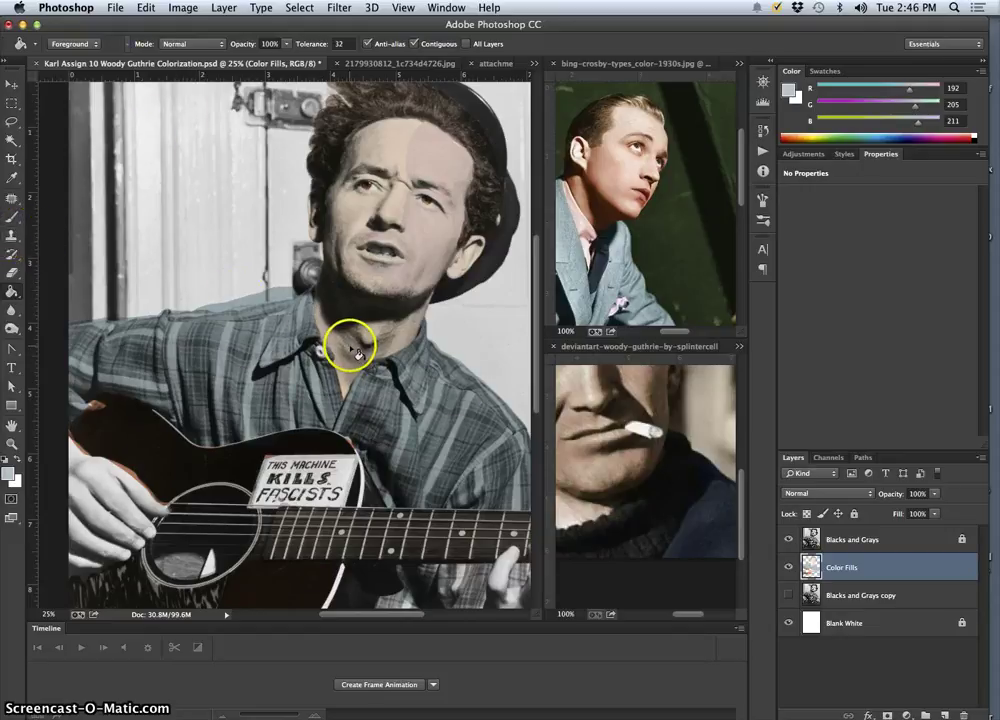
key("super+minus")
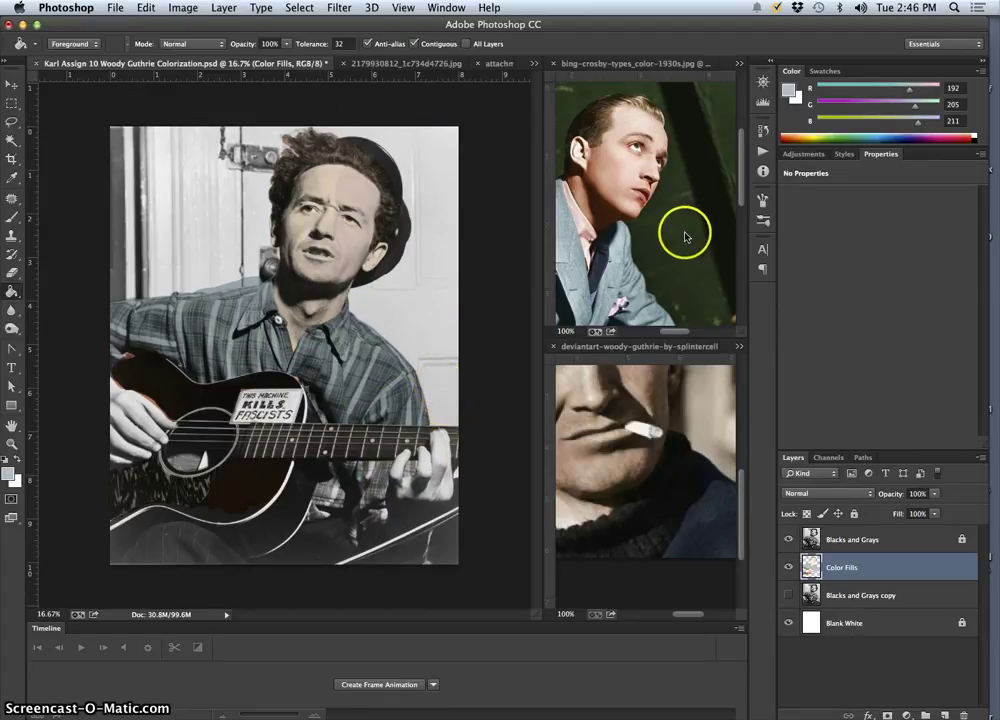
left_click(666, 64)
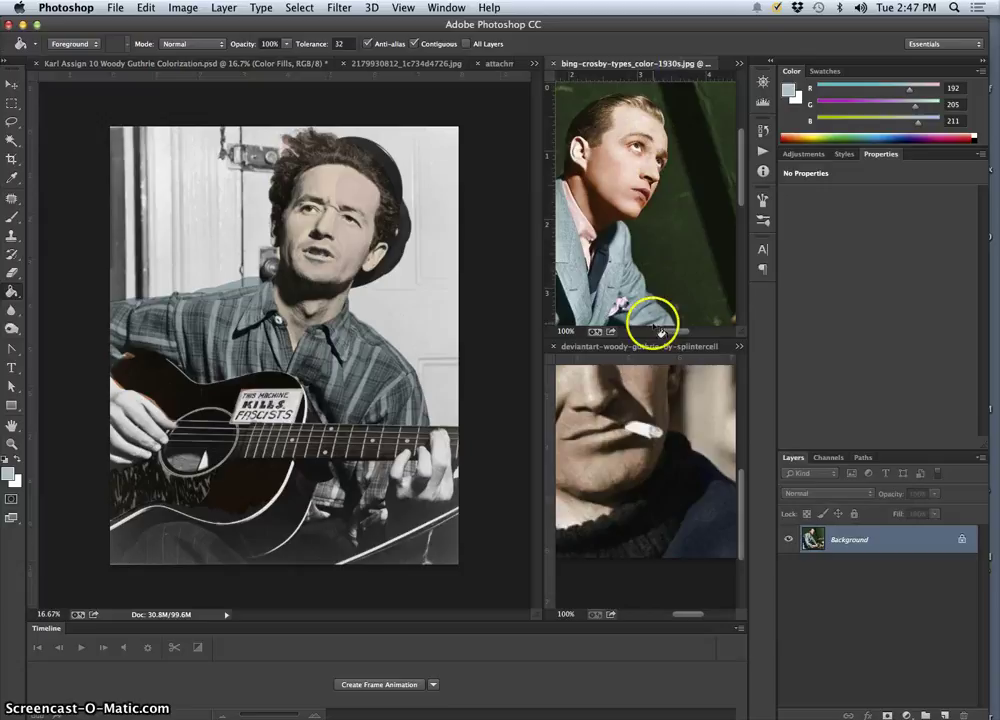
mouse_move(668, 331)
left_mouse_down()
mouse_move(644, 332)
mouse_move(682, 333)
left_mouse_up()
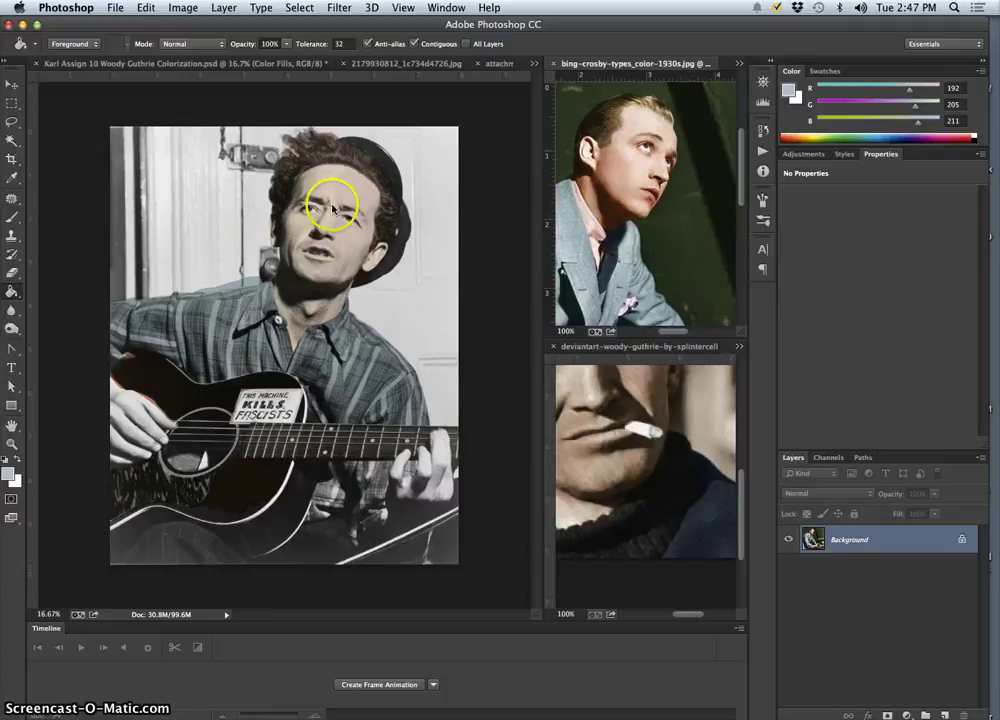
left_click(436, 64)
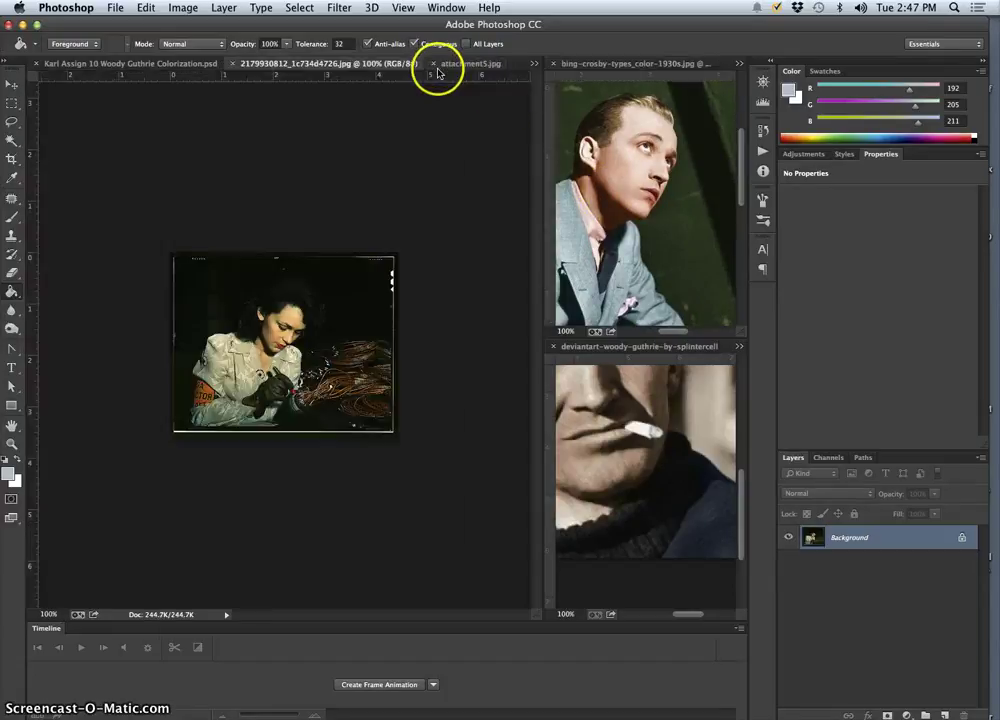
left_click(481, 66)
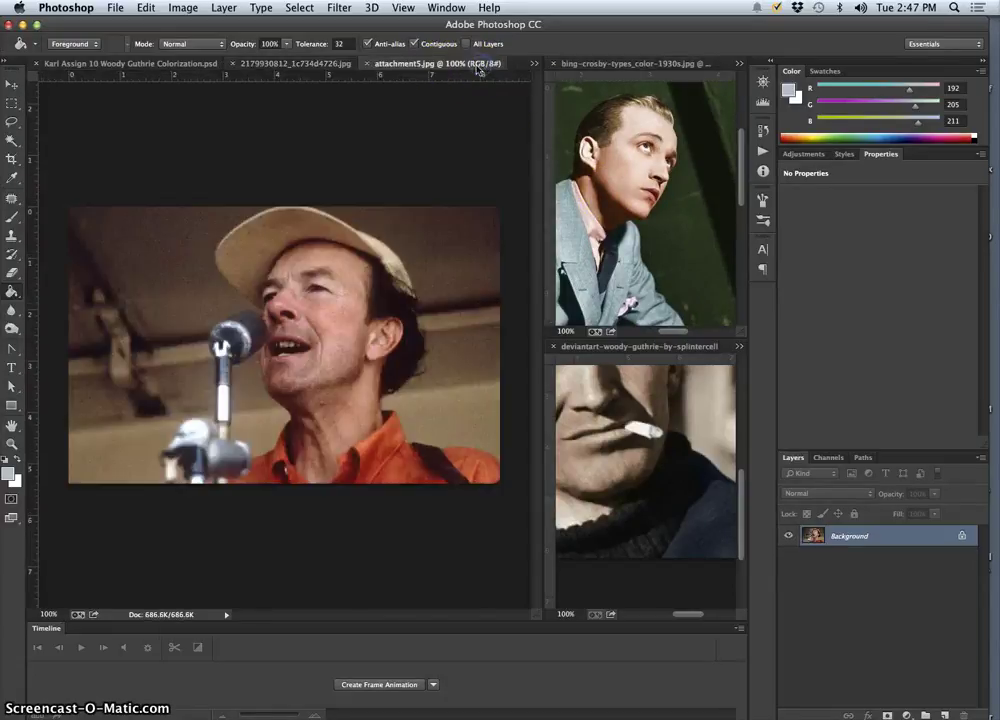
left_click(422, 67)
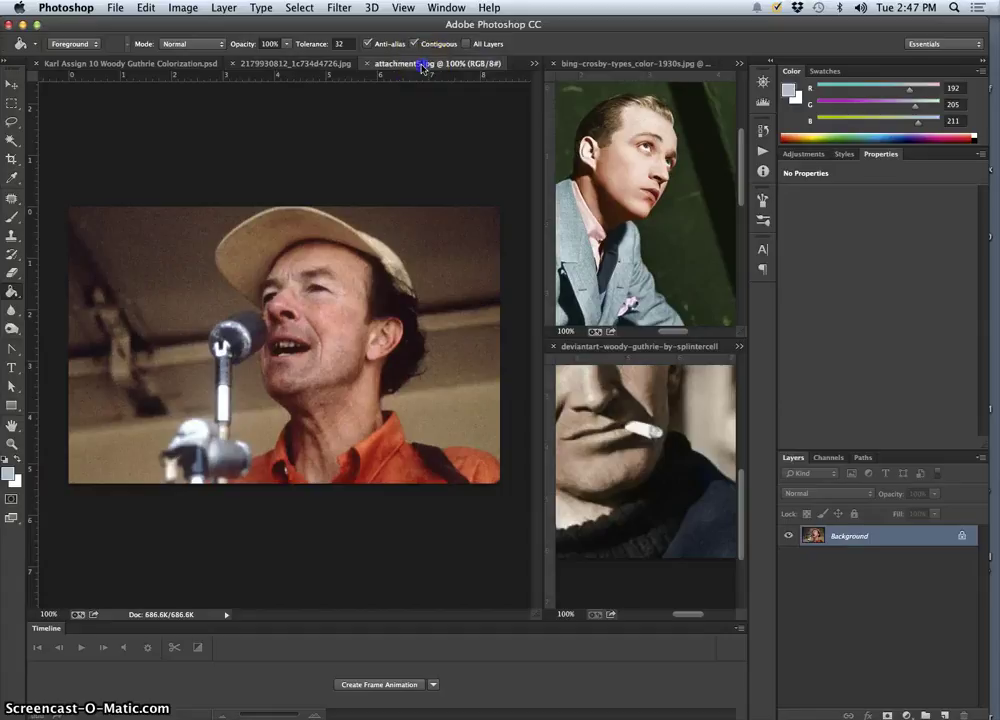
left_click(320, 63)
key("b")
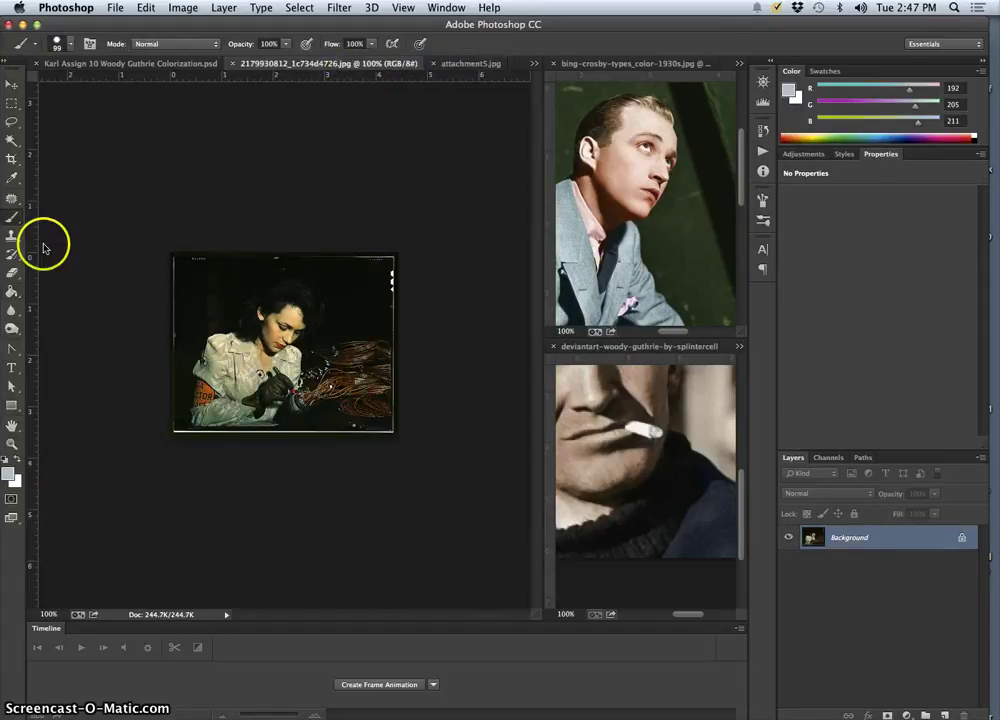
left_click(236, 348, "alt")
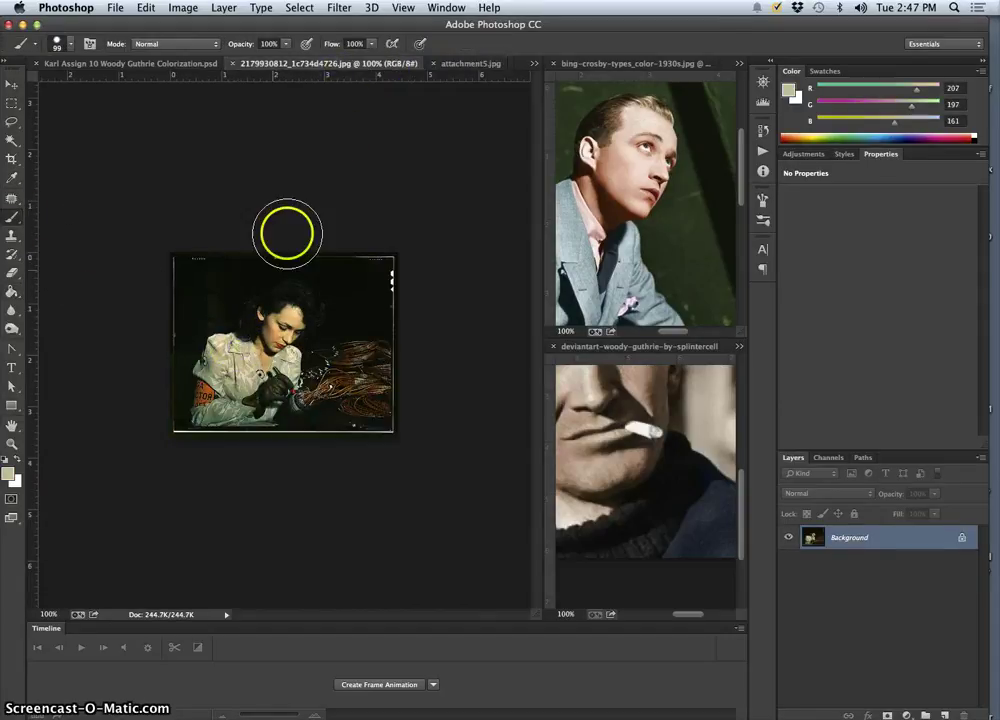
left_click(185, 63)
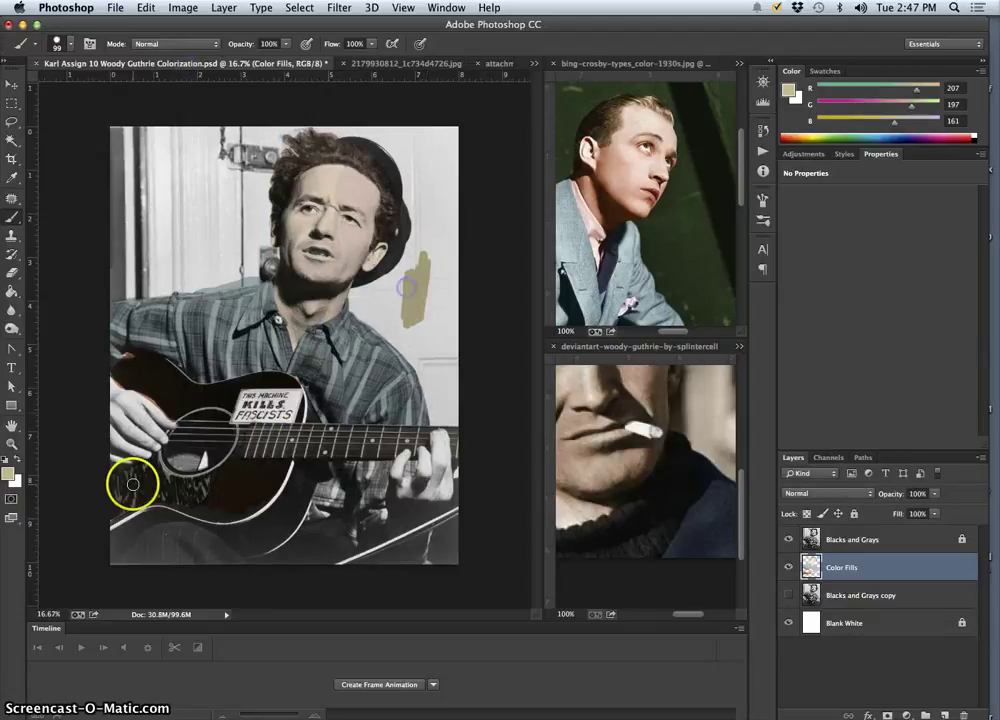
Step: Lighten the foreground colour to a cream of RGB 238, 233, 213 and brush it over the test patch on the wall
left_click(9, 474)
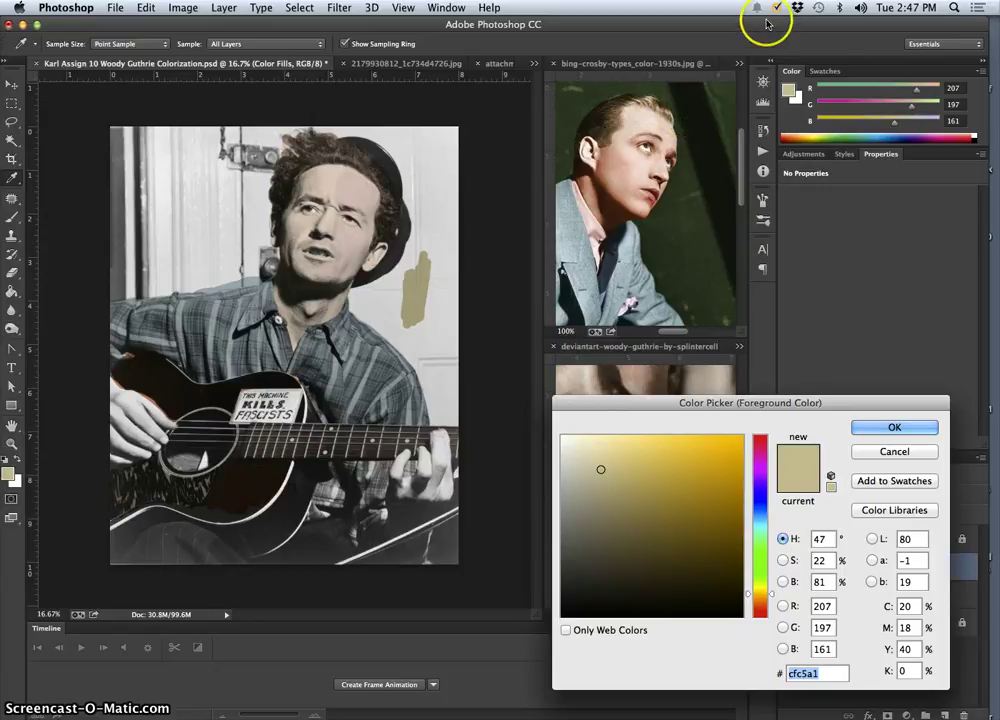
left_click_drag(768, 24, 777, 24)
left_click_drag(582, 454, 579, 447)
left_click(866, 428)
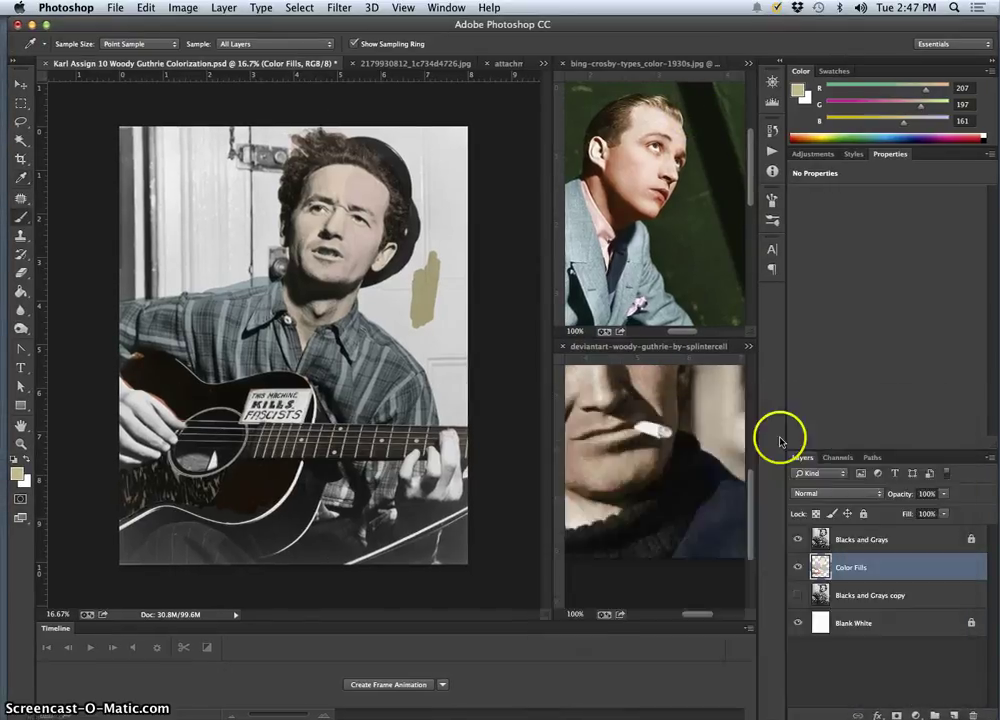
key("b")
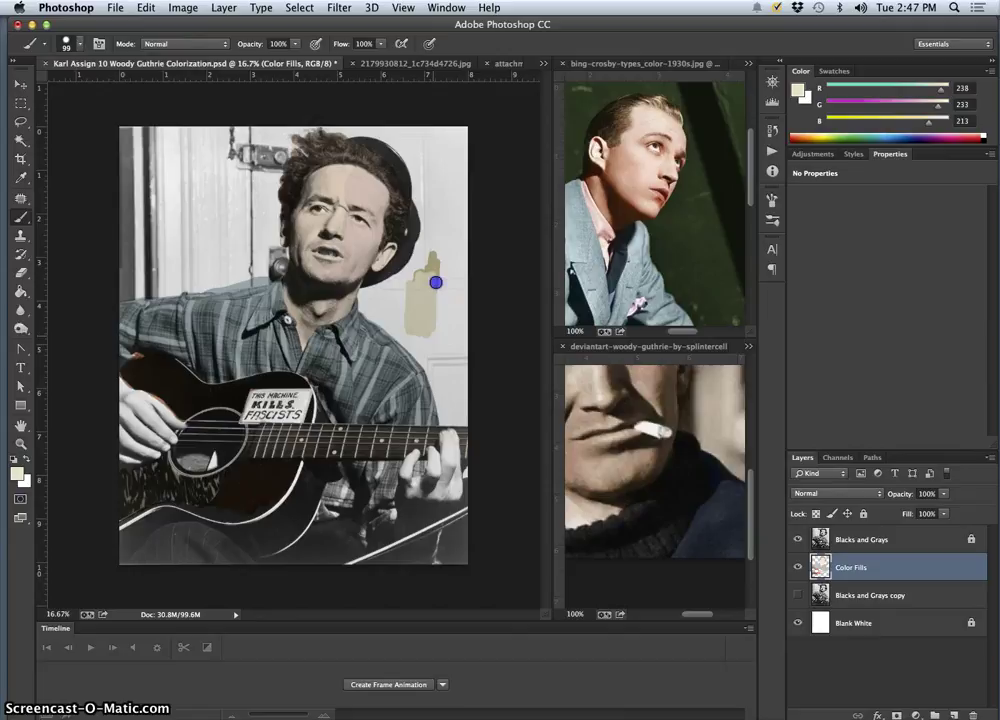
Step: Enlarge the brush to 325 px and paint the wall behind the hat and shoulder cream, up to the guitar neck
left_click(81, 44)
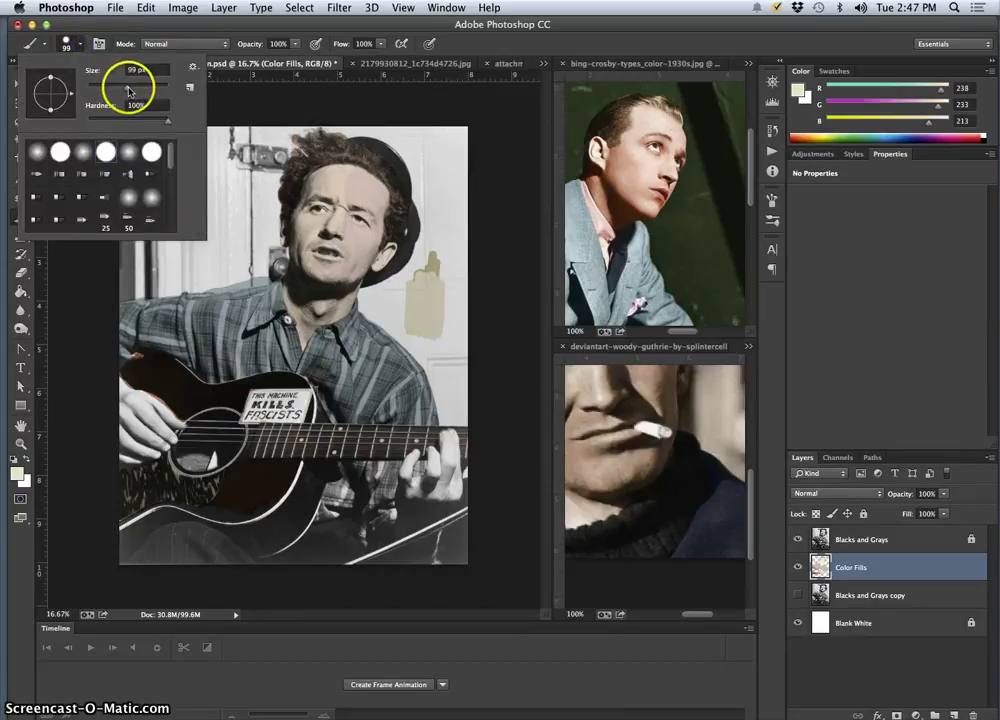
mouse_move(447, 145)
left_mouse_down()
mouse_move(466, 163)
mouse_move(440, 145)
mouse_move(431, 163)
left_mouse_up()
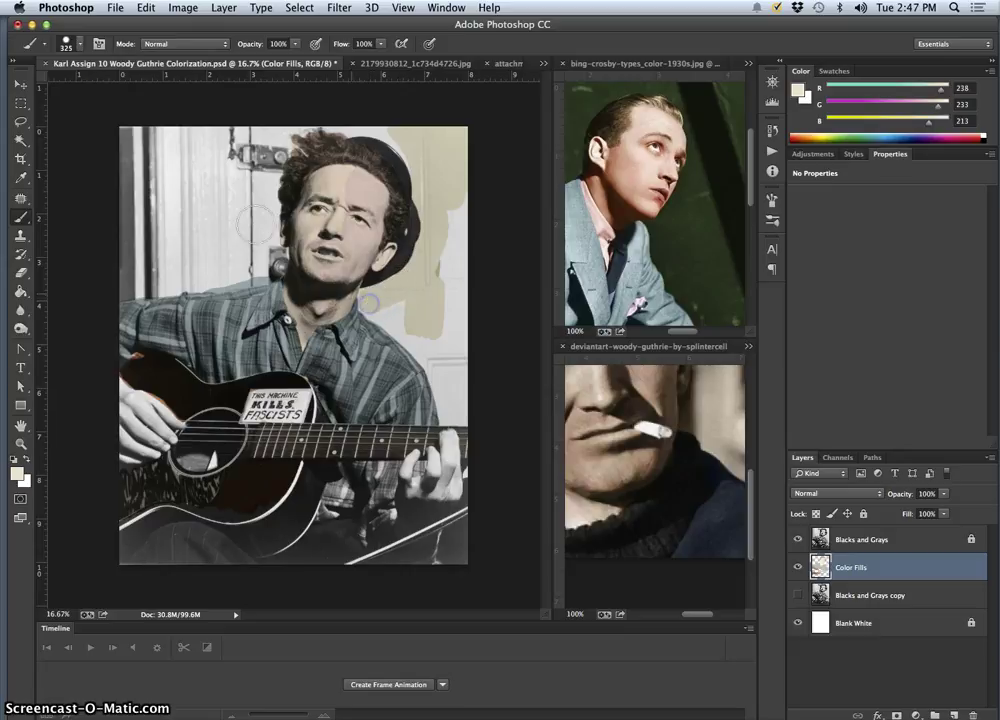
left_click(80, 44)
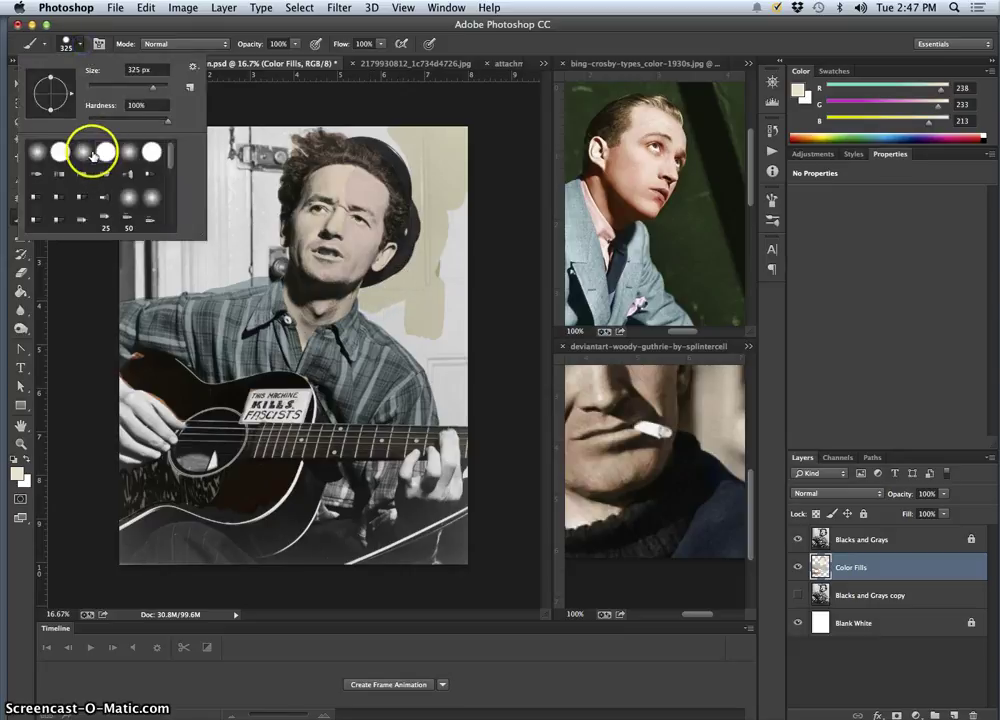
left_click(370, 300)
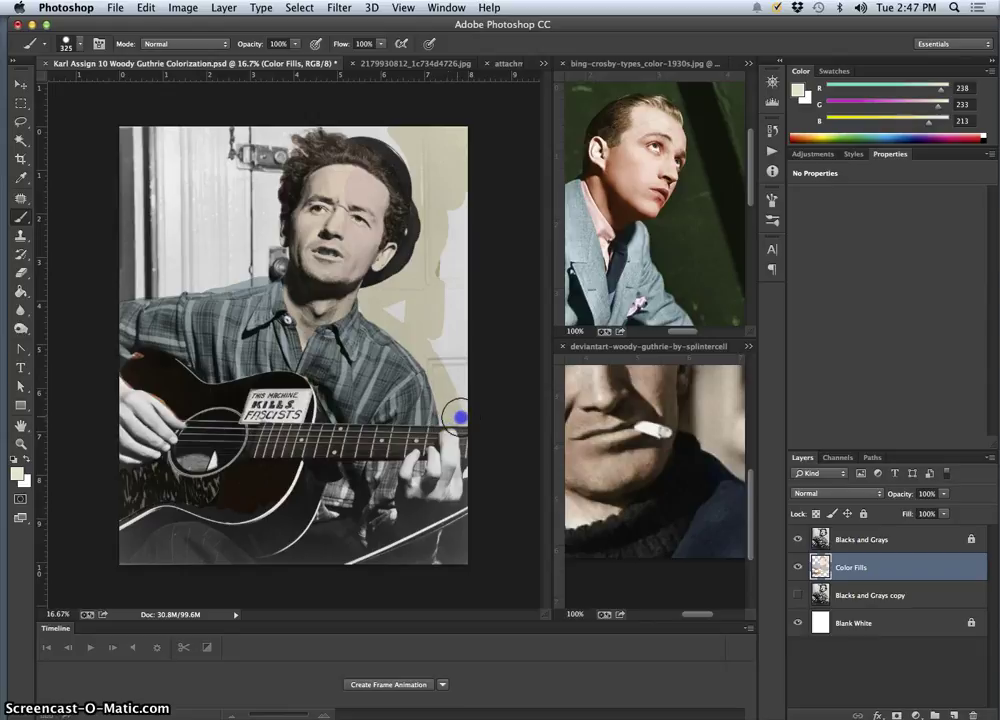
mouse_move(460, 417)
left_mouse_down()
mouse_move(458, 205)
mouse_move(444, 343)
left_mouse_up()
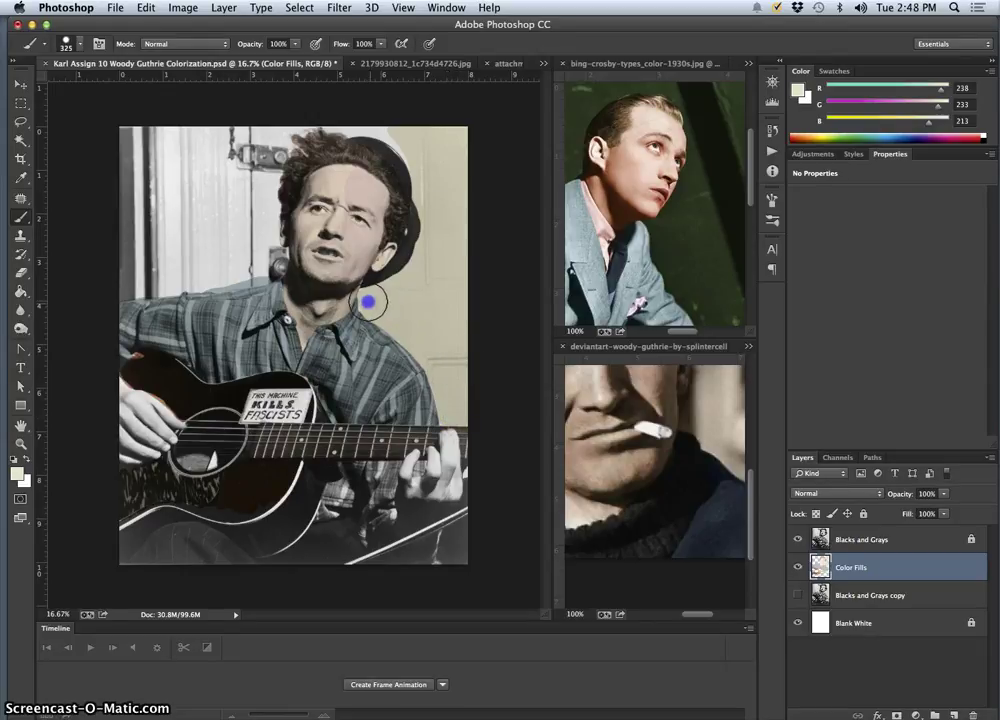
left_click(395, 142)
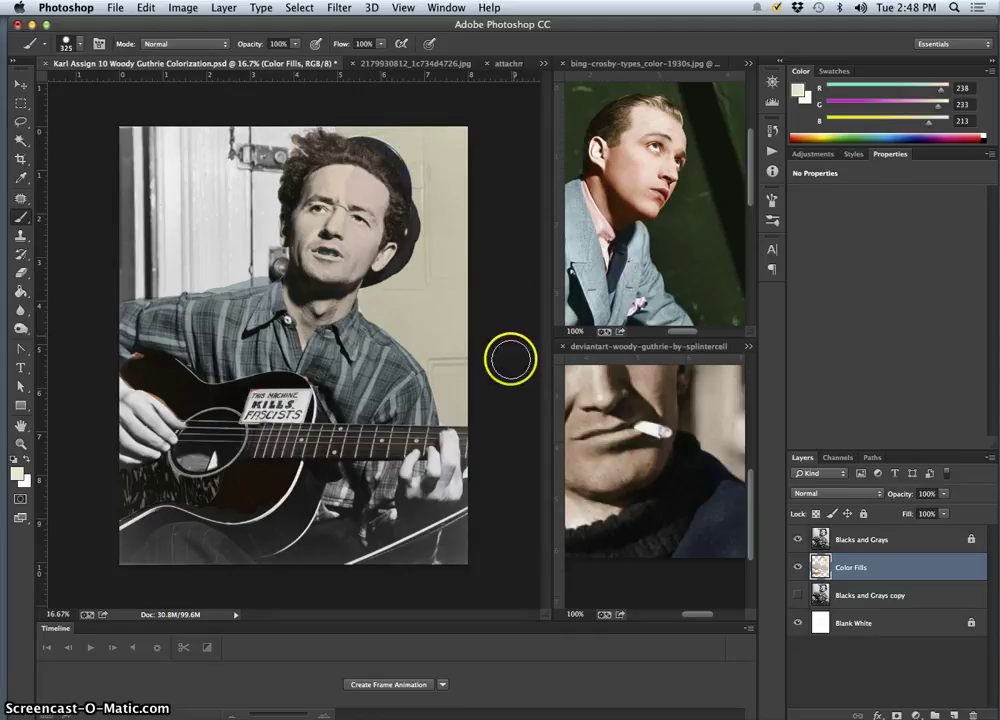
mouse_move(399, 301)
left_mouse_down()
mouse_move(212, 190)
mouse_move(223, 272)
mouse_move(196, 167)
mouse_move(50, 504)
left_mouse_up()
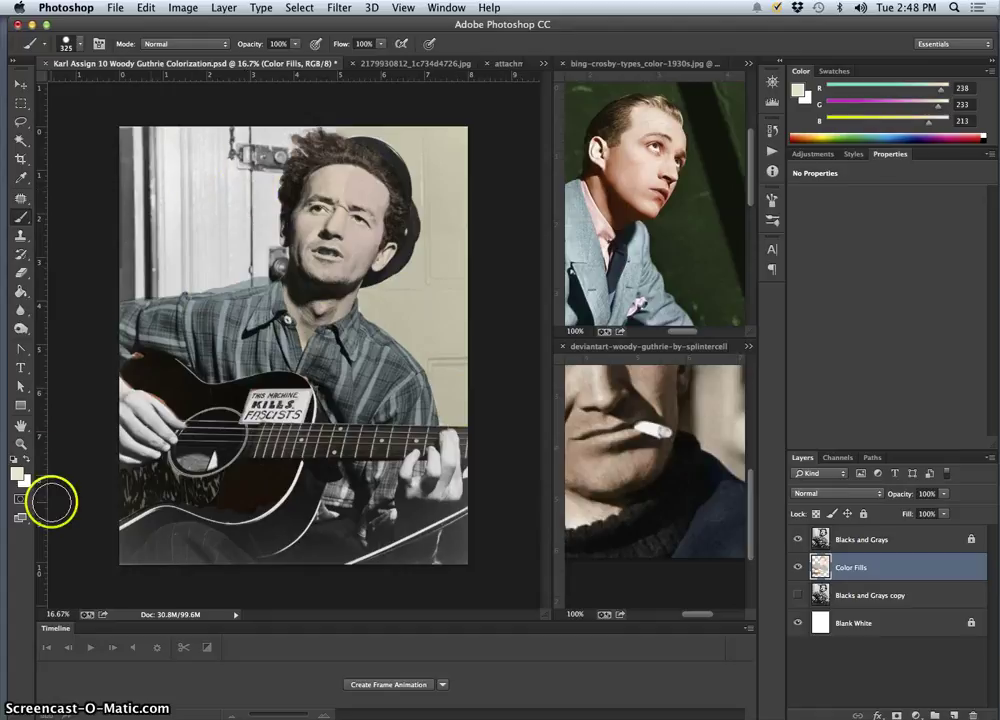
Step: Set the foreground colour to the paler cream f8f5ea
left_click(15, 460)
left_click(18, 473)
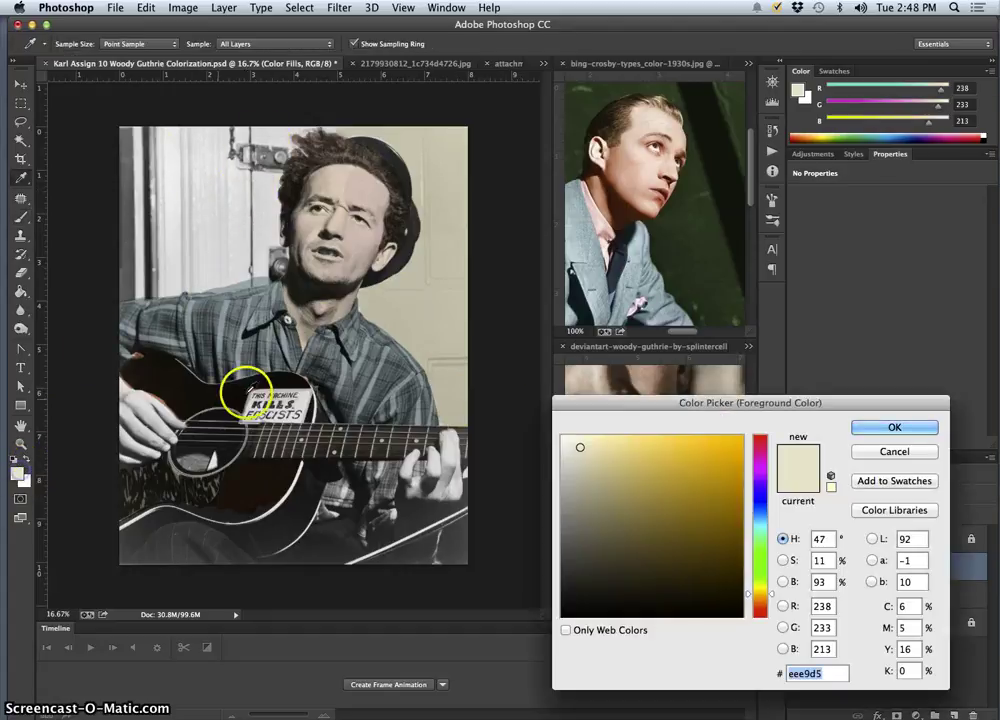
left_click(573, 443)
left_click(573, 444)
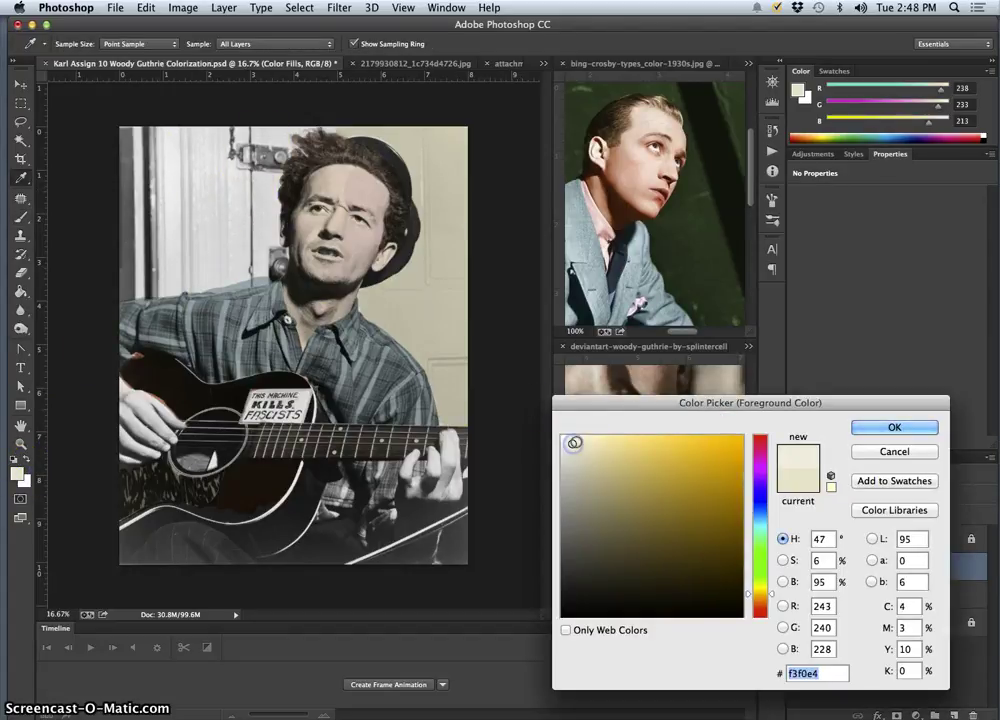
left_click(572, 441)
left_click(571, 440)
left_click(858, 427)
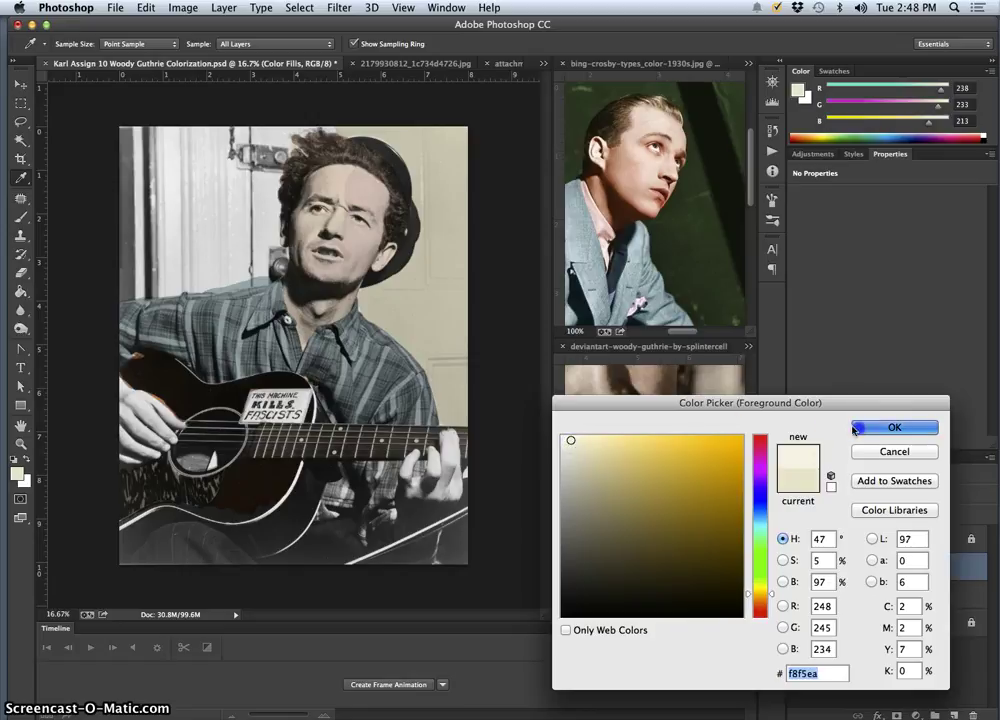
Step: Brush the pale cream f8f5ea over the wall and door frame on the side of the head without the hat brim
key("b")
mouse_move(225, 189)
left_mouse_down()
mouse_move(224, 230)
mouse_move(211, 171)
mouse_move(201, 179)
mouse_move(188, 133)
mouse_move(171, 178)
mouse_move(136, 128)
left_mouse_up()
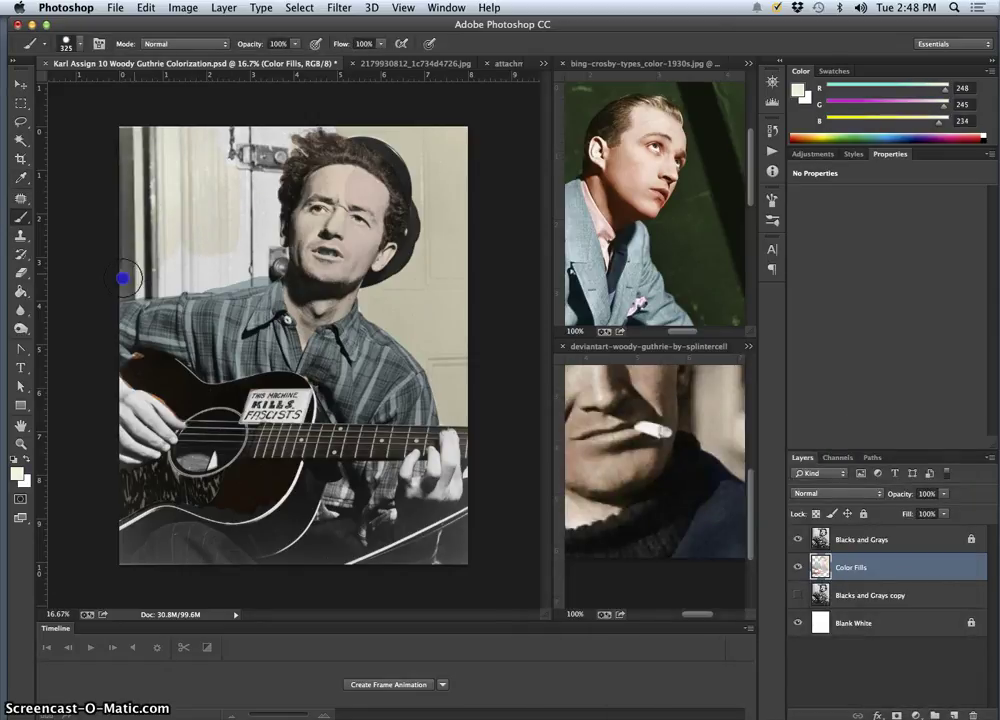
mouse_move(167, 251)
left_mouse_down()
mouse_move(212, 140)
mouse_move(338, 120)
left_mouse_up()
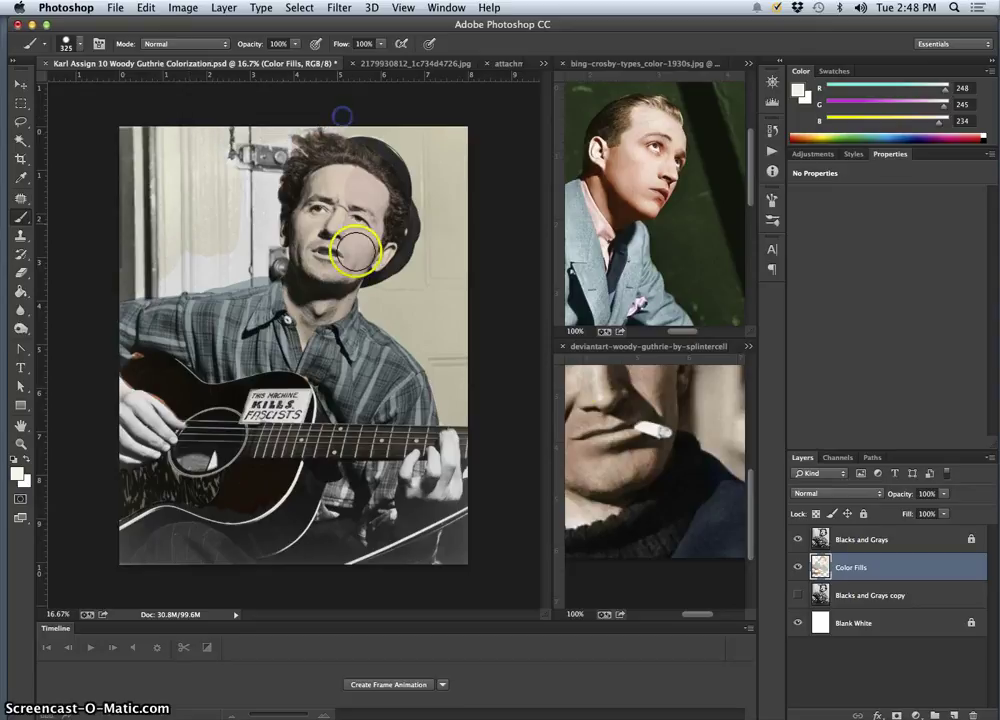
Step: Hide the Blacks and Grays layer, fill the remaining white gap beside the hair with pale cream, and show the layer again
left_click(797, 540)
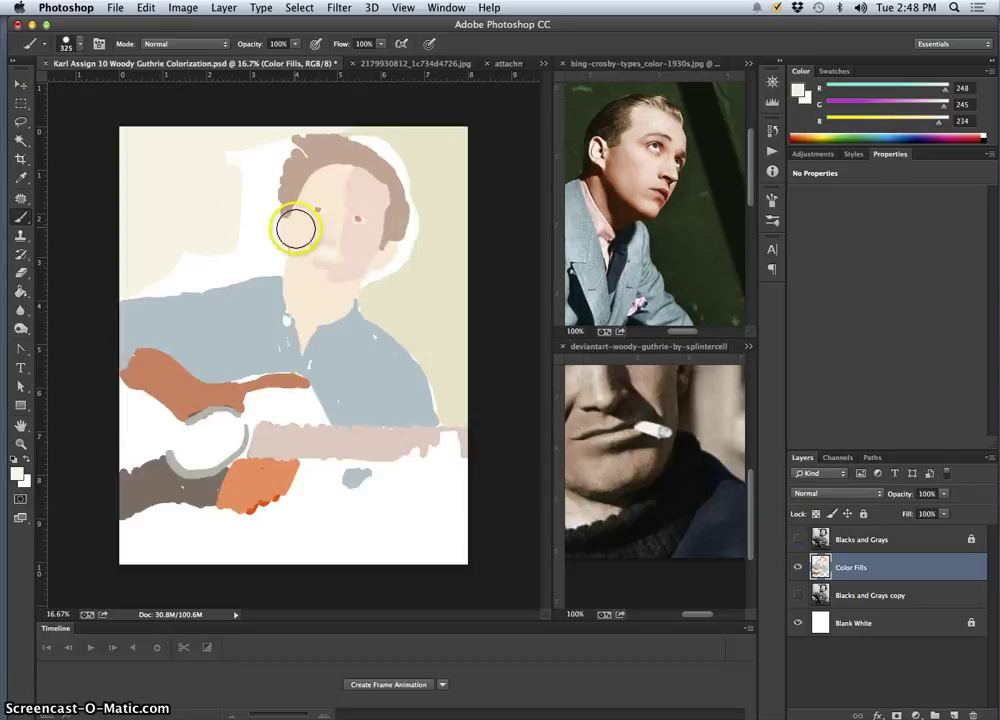
left_click(20, 291)
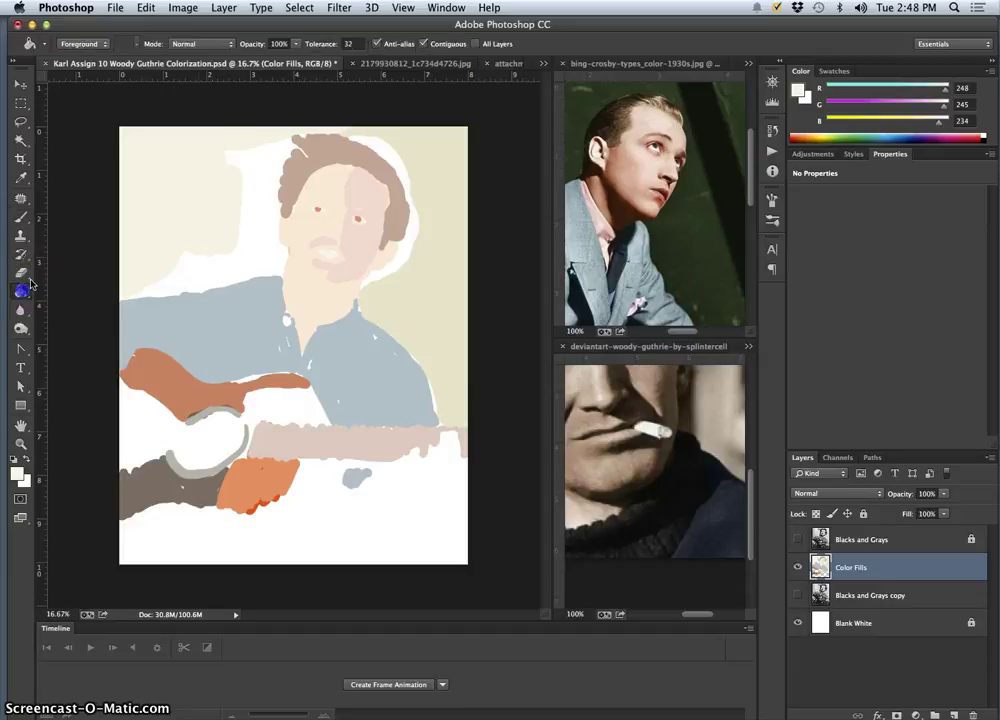
left_click(253, 160)
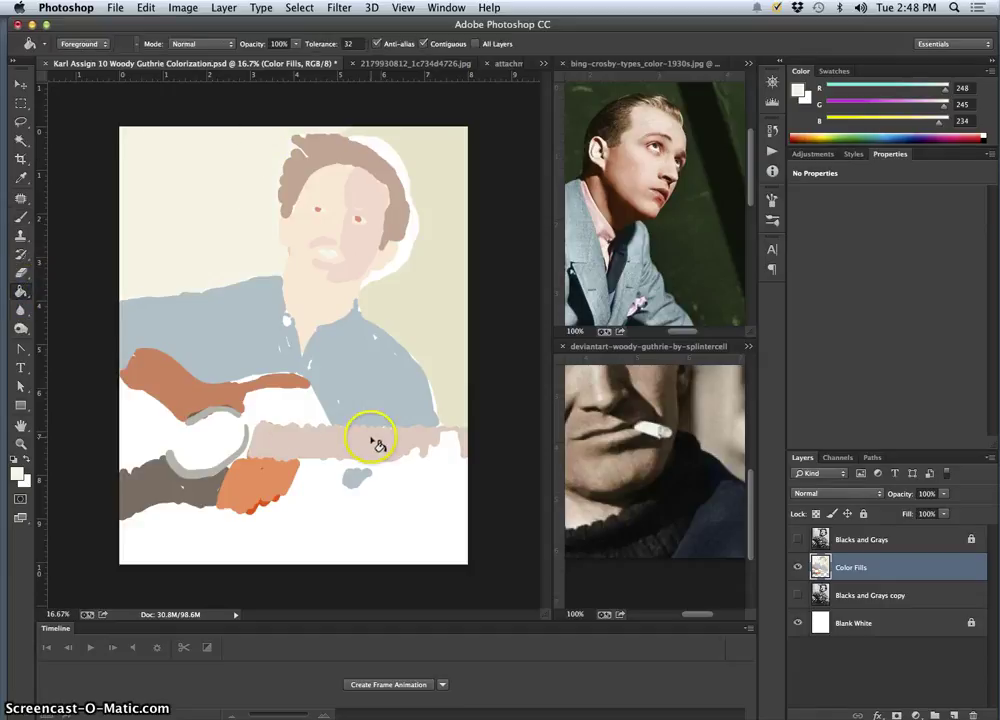
left_click(797, 540)
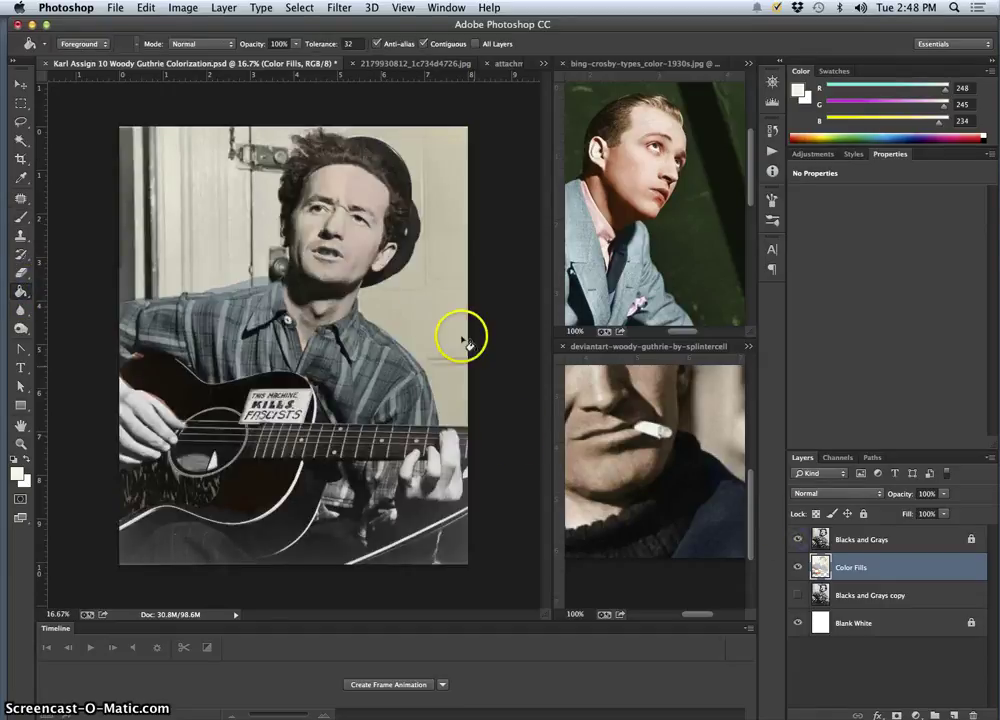
Step: Set the Paint Bucket tolerance to 12 and fill the wall behind the hat and shoulder with the pale cream
left_click(436, 397)
left_click(343, 46)
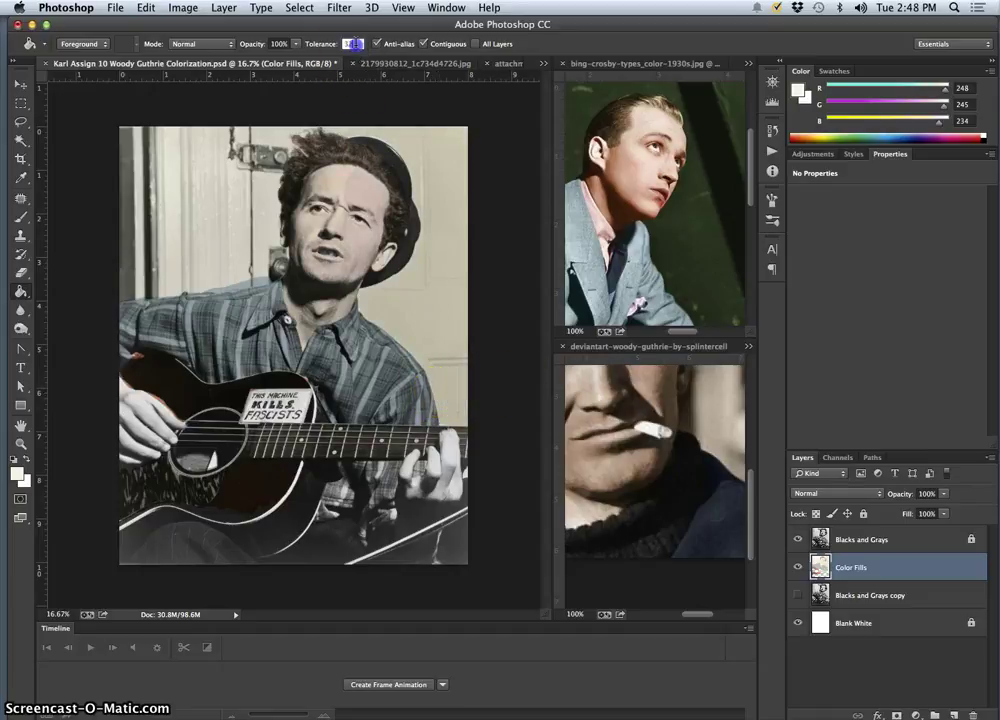
left_click(425, 307)
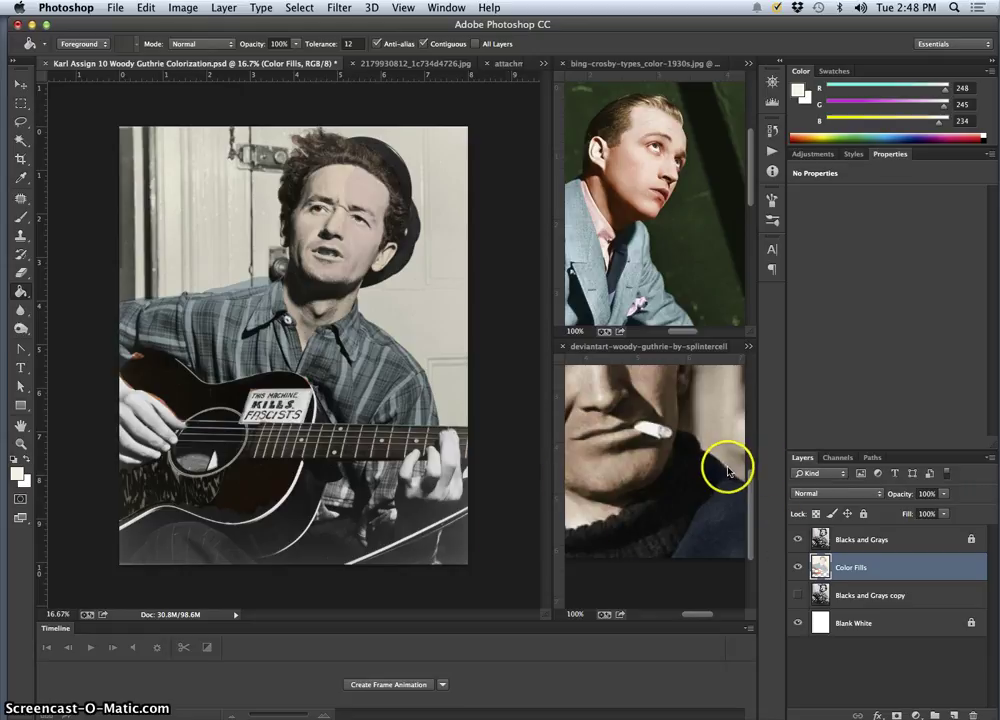
Step: Sample the dark navy of the sweater in the deviantart-woody-guthrie image and brush a test stroke on the hat
left_click(722, 522, "alt")
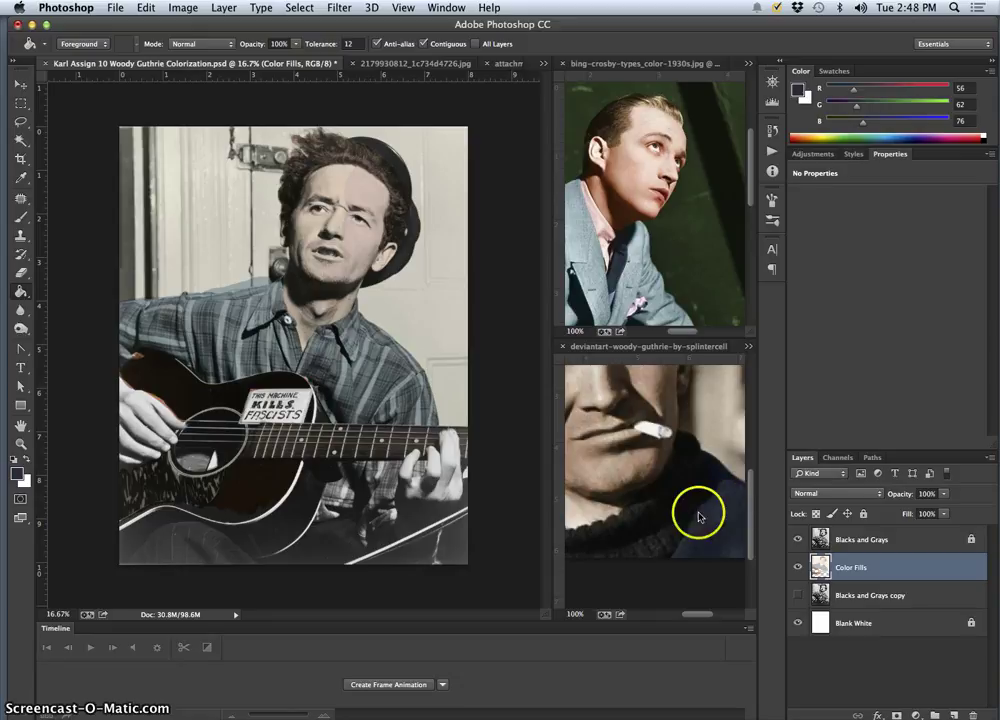
left_click(20, 216)
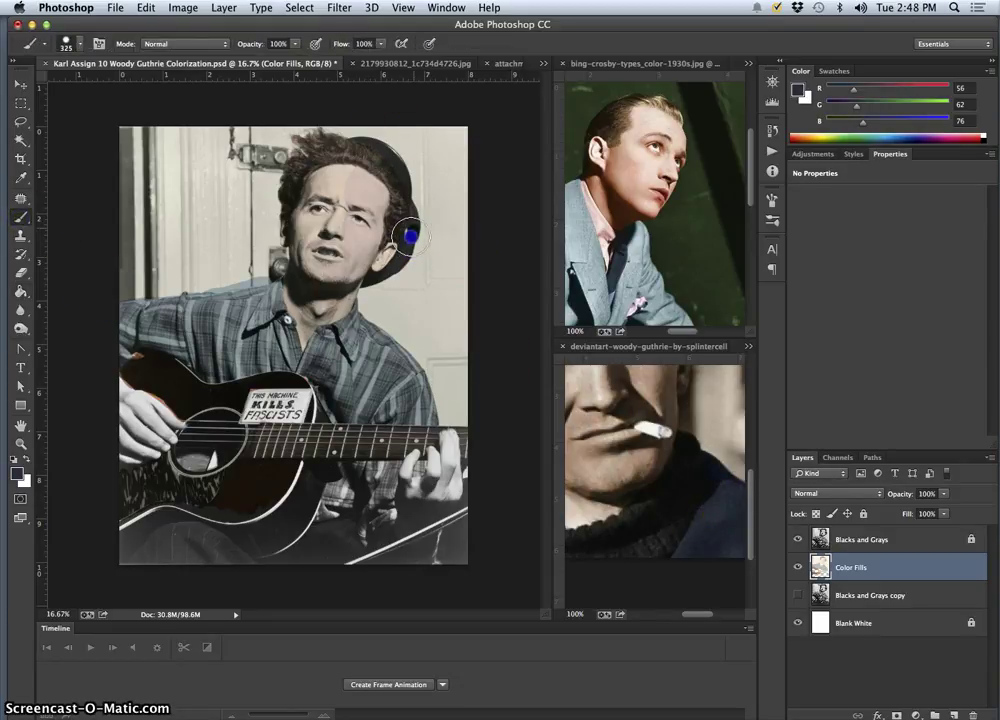
left_click_drag(403, 258, 397, 270)
Step: Brighten the foreground colour to the blue 81a3f3
left_click(16, 472)
left_click_drag(603, 520, 647, 444)
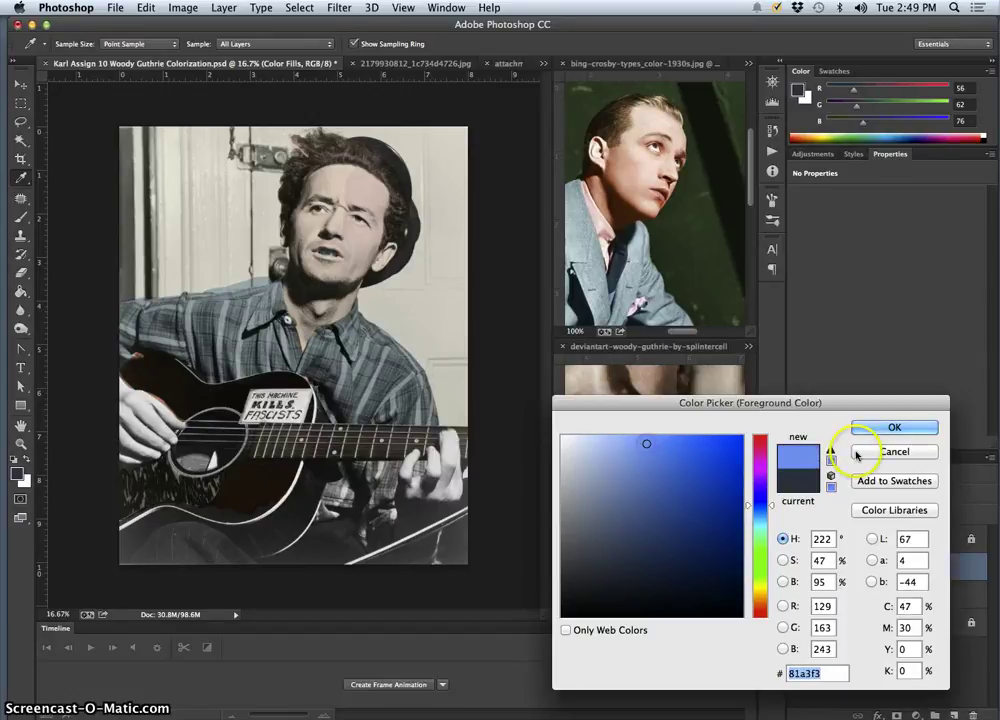
left_click(894, 426)
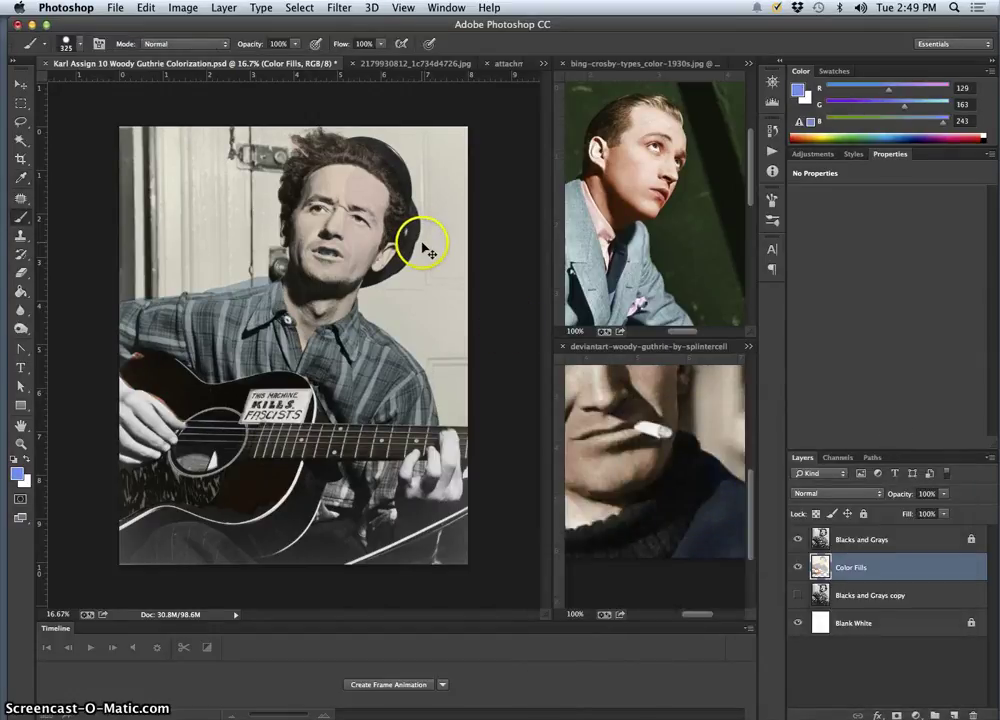
Step: Set the brush size to 99 px and brush a blue test patch on the hat behind the ear
key("super+plus")
key("super+plus")
key("super+plus")
left_click_drag(430, 234, 140, 506)
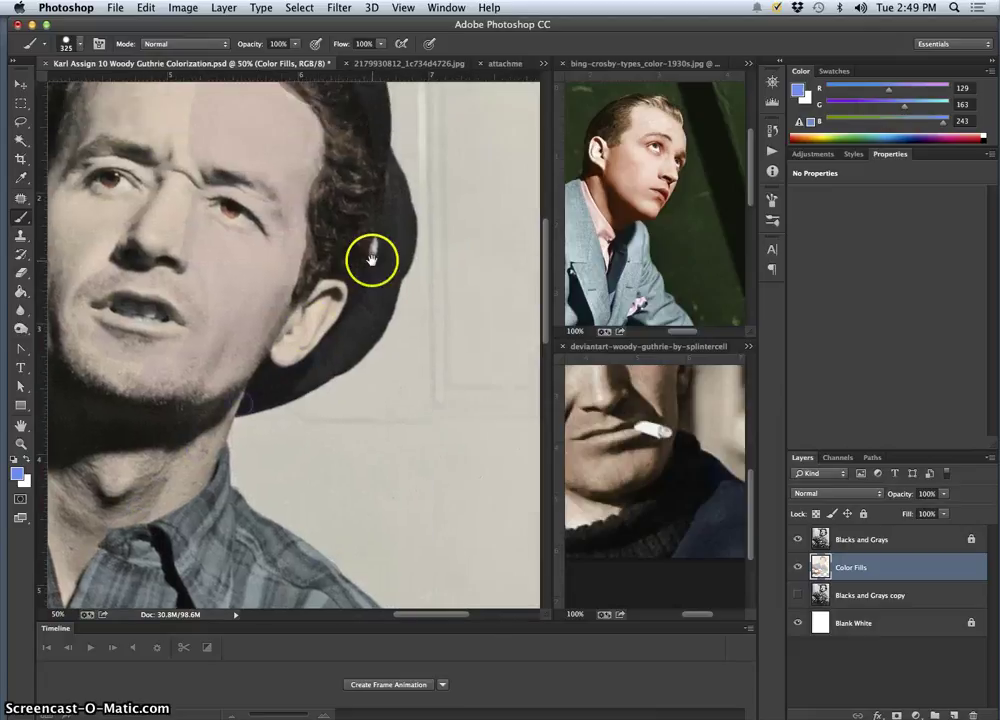
left_click(79, 44)
type("99")
key("Return")
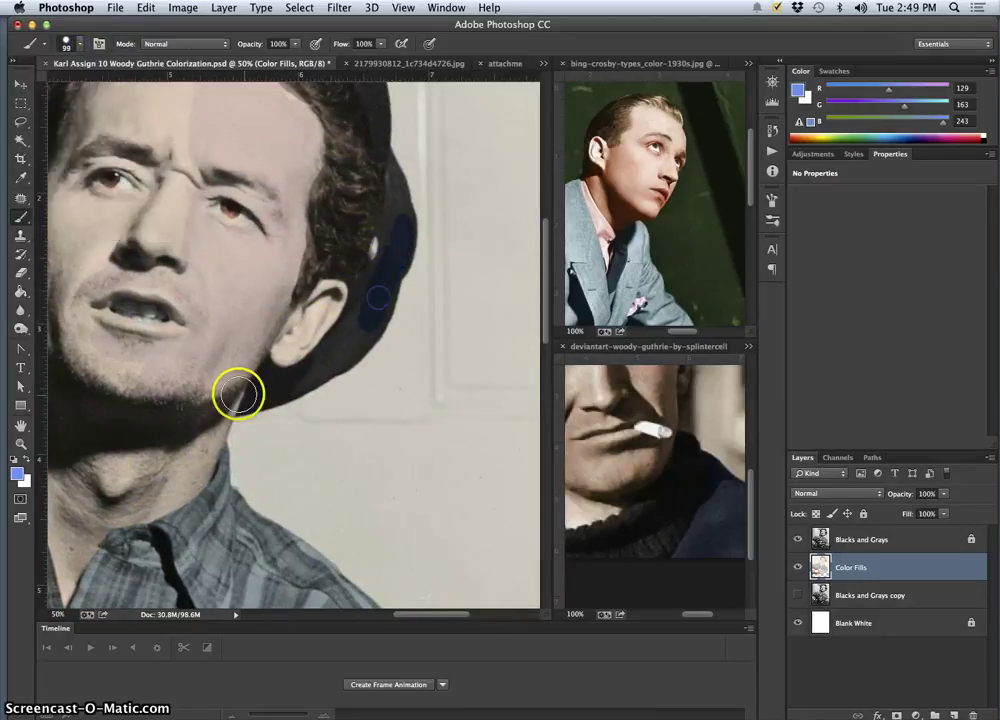
Step: Mute the foreground colour to the greyer blue 98aad3
left_click(16, 473)
left_click_drag(634, 470, 613, 463)
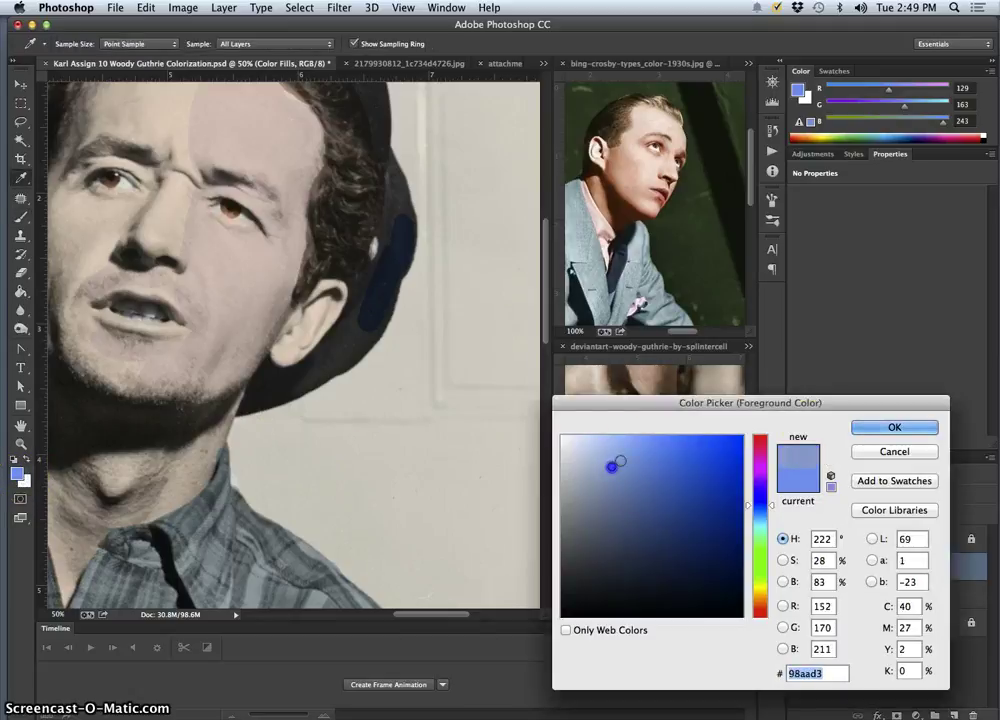
left_click(893, 426)
Step: Paint the lower part of the hat muted blue, from behind the neck around the ear and up along the hair
left_click_drag(401, 231, 399, 199)
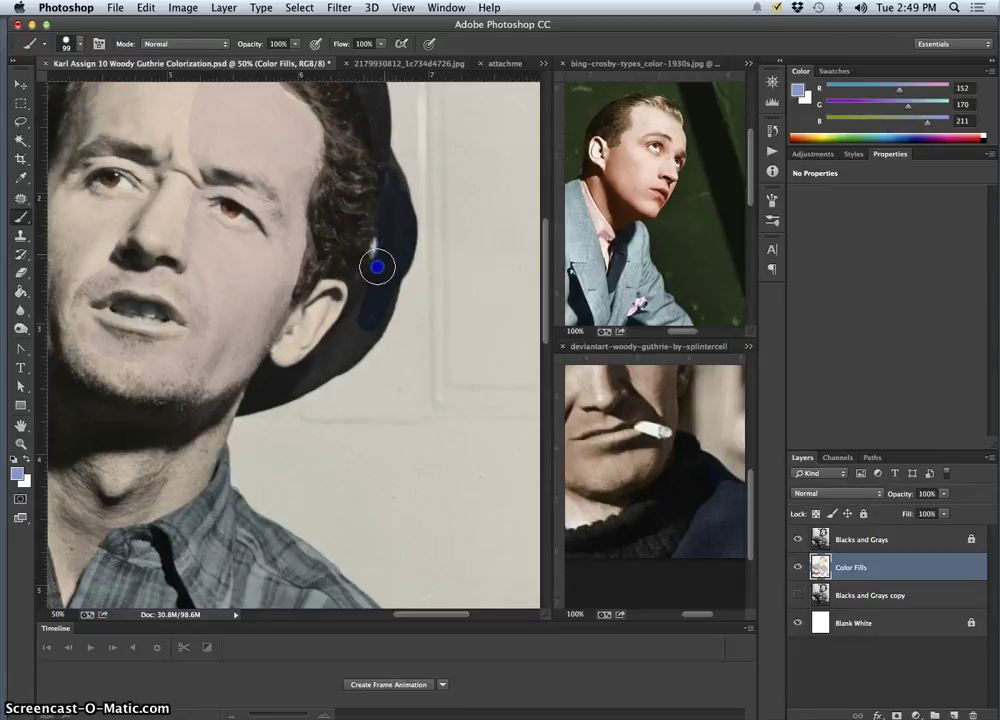
left_click_drag(377, 267, 368, 288)
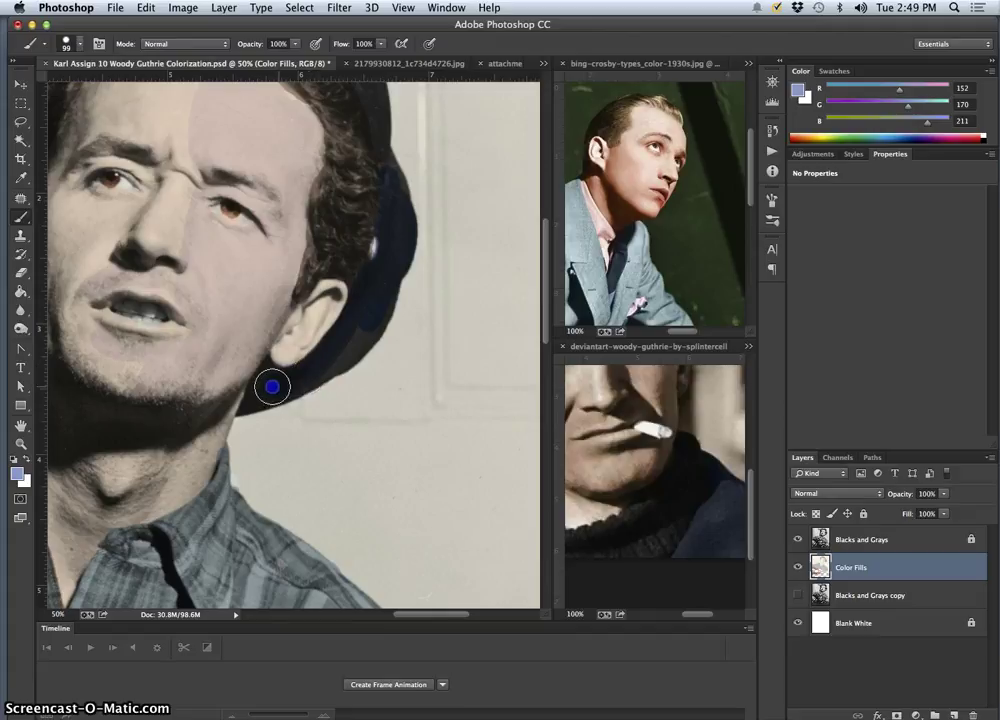
left_click_drag(270, 370, 291, 372)
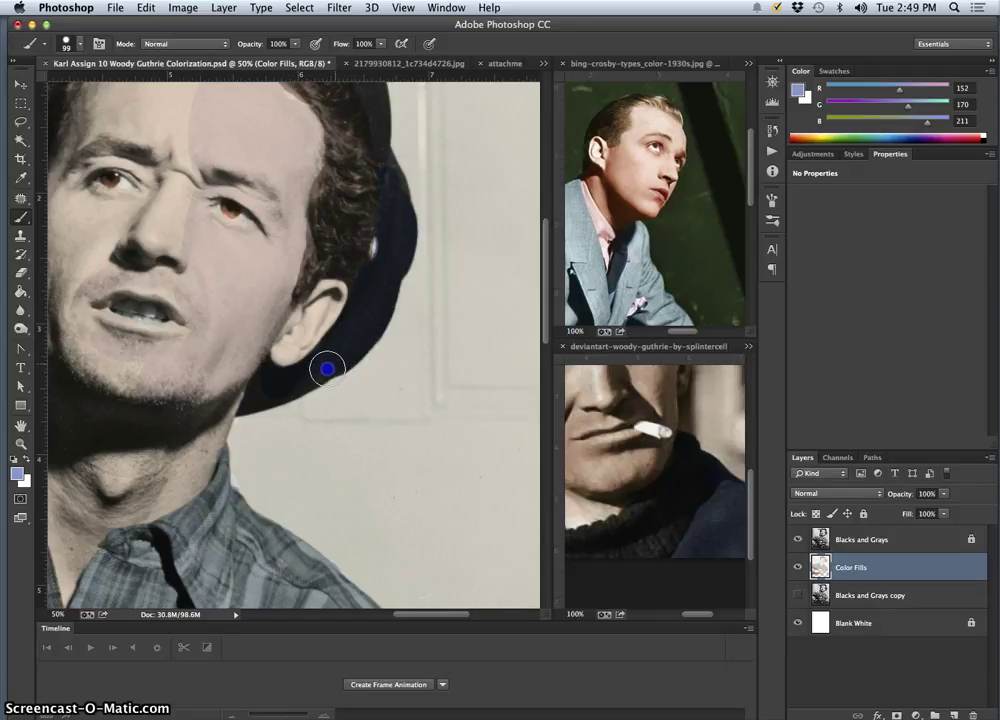
mouse_move(327, 369)
left_mouse_down()
mouse_move(303, 385)
mouse_move(262, 377)
left_mouse_up()
left_click_drag(404, 258, 409, 326)
left_click(366, 210)
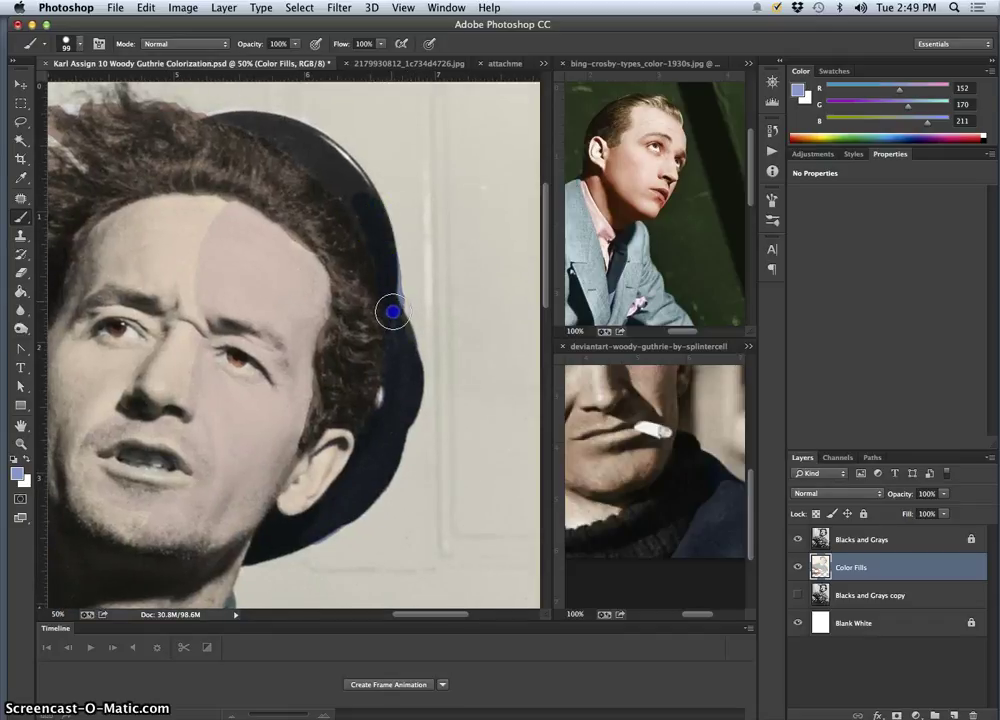
left_click_drag(393, 312, 402, 333)
Step: Try painting the upper part of the hat in the same muted blue, and undo the stroke
left_click_drag(290, 150, 313, 161)
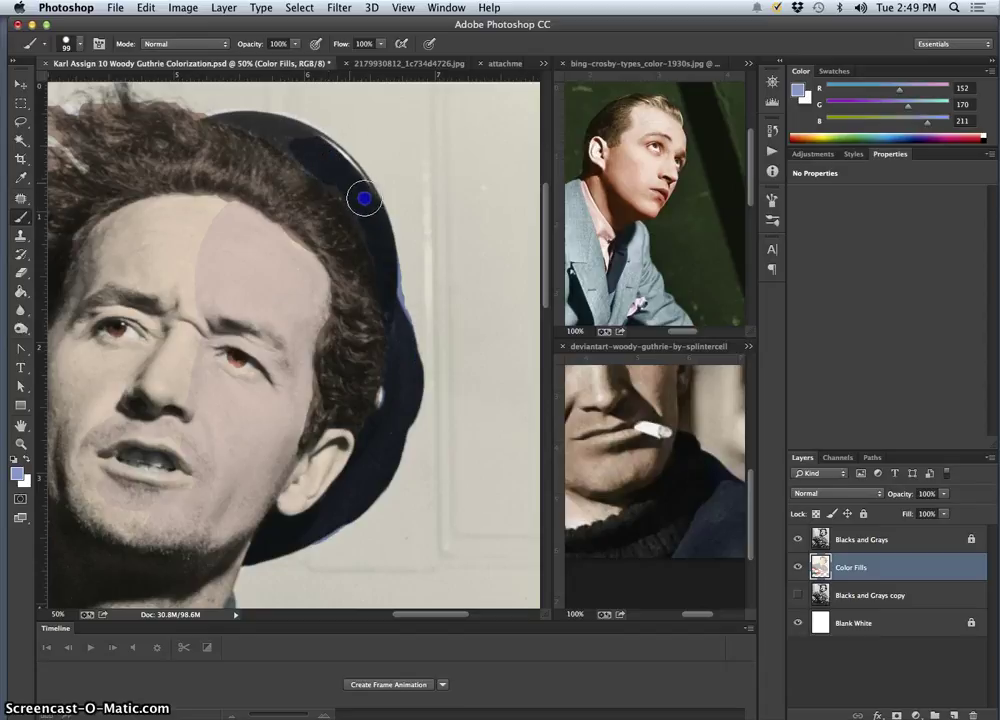
left_click_drag(325, 172, 375, 252)
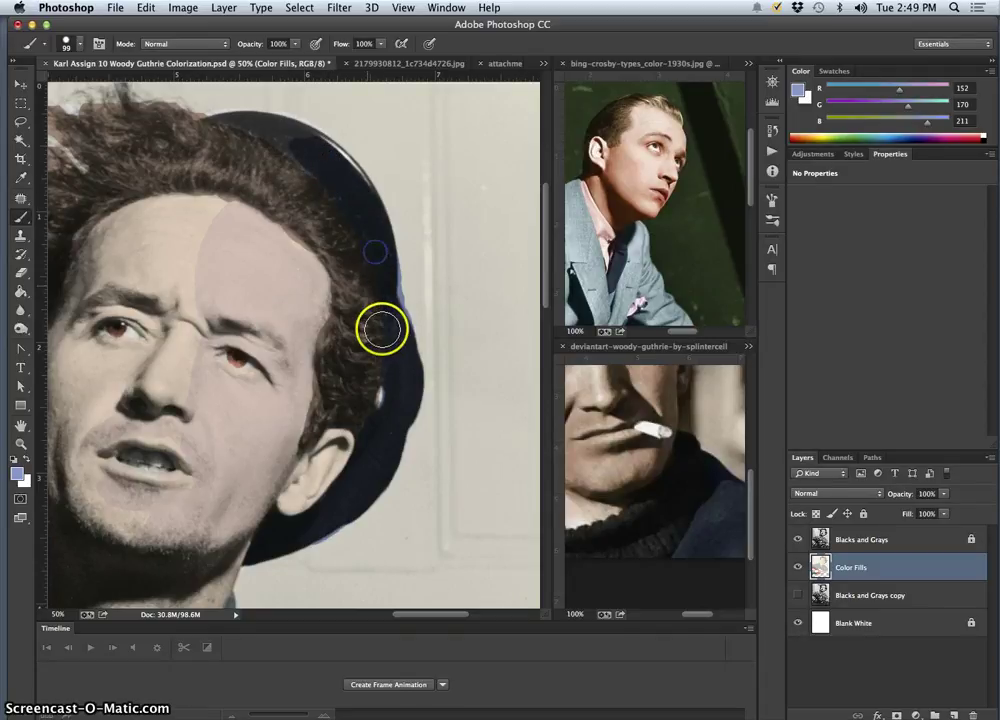
key("super+z")
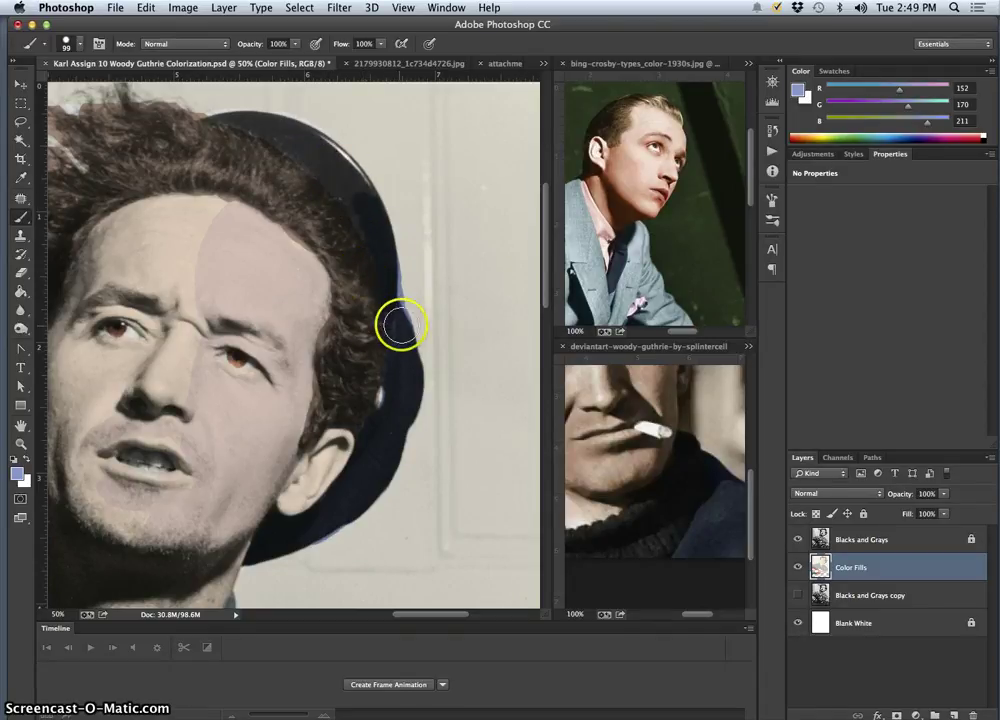
Step: Change the foreground colour to the grey-green a3aeac
left_click(38, 477)
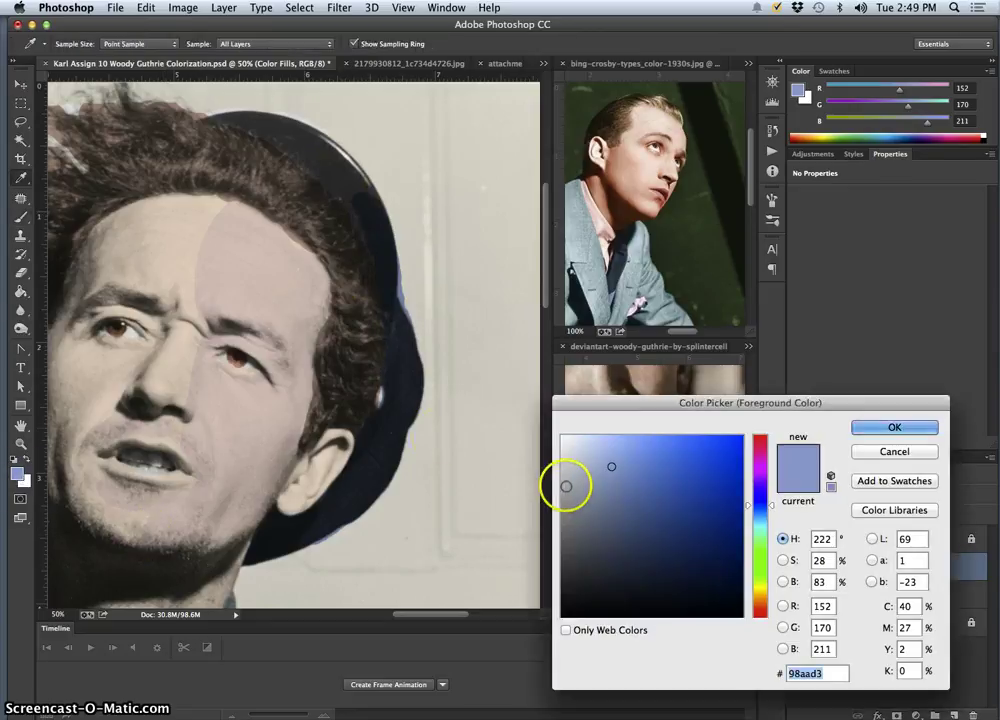
left_click(572, 480)
mouse_move(572, 480)
left_mouse_down()
mouse_move(583, 482)
mouse_move(571, 491)
left_mouse_up()
left_click(757, 535)
left_click(756, 533)
left_click(893, 426)
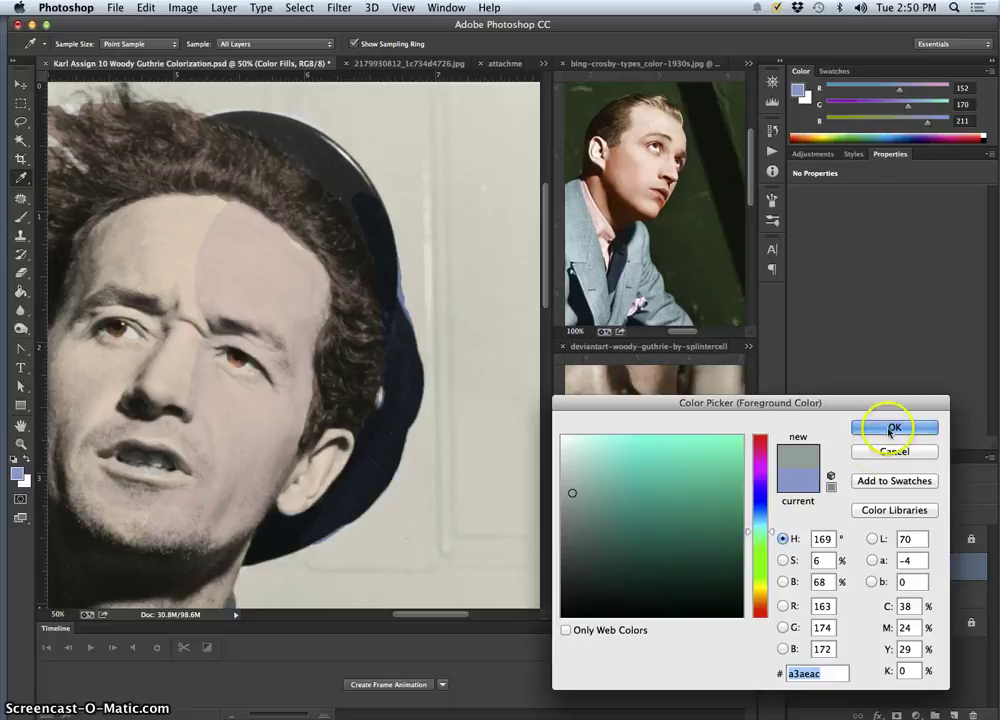
Step: Paint the upper part of the hat grey-green, from its top edge down to the blue area
key("b")
left_click_drag(336, 177, 332, 162)
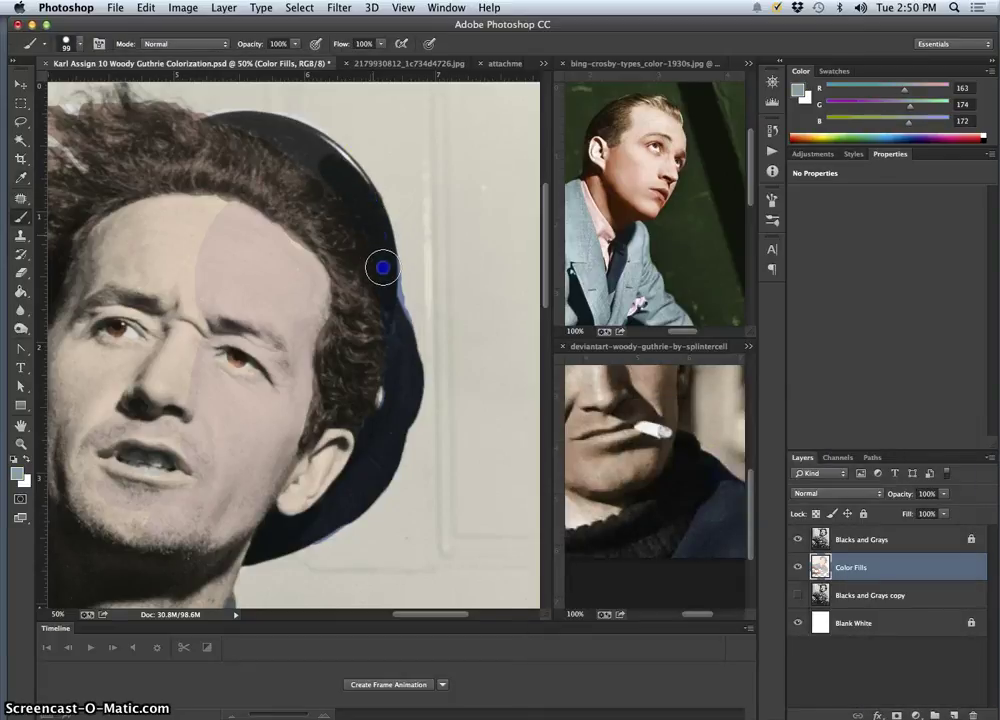
left_click_drag(383, 268, 388, 287)
left_click_drag(348, 195, 280, 139)
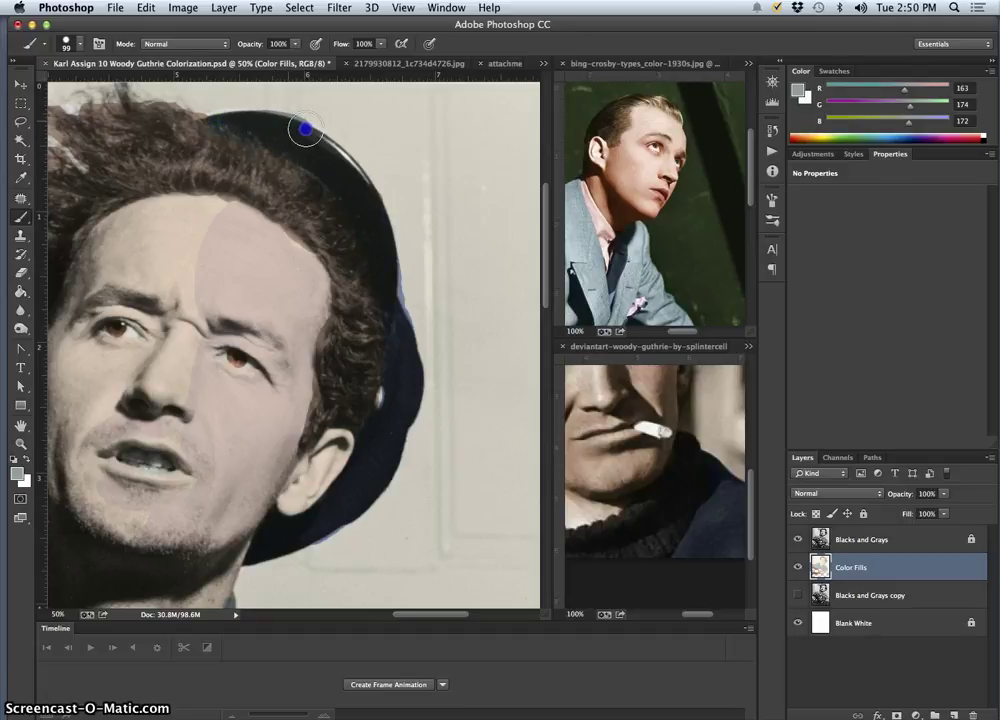
left_click_drag(363, 178, 388, 255)
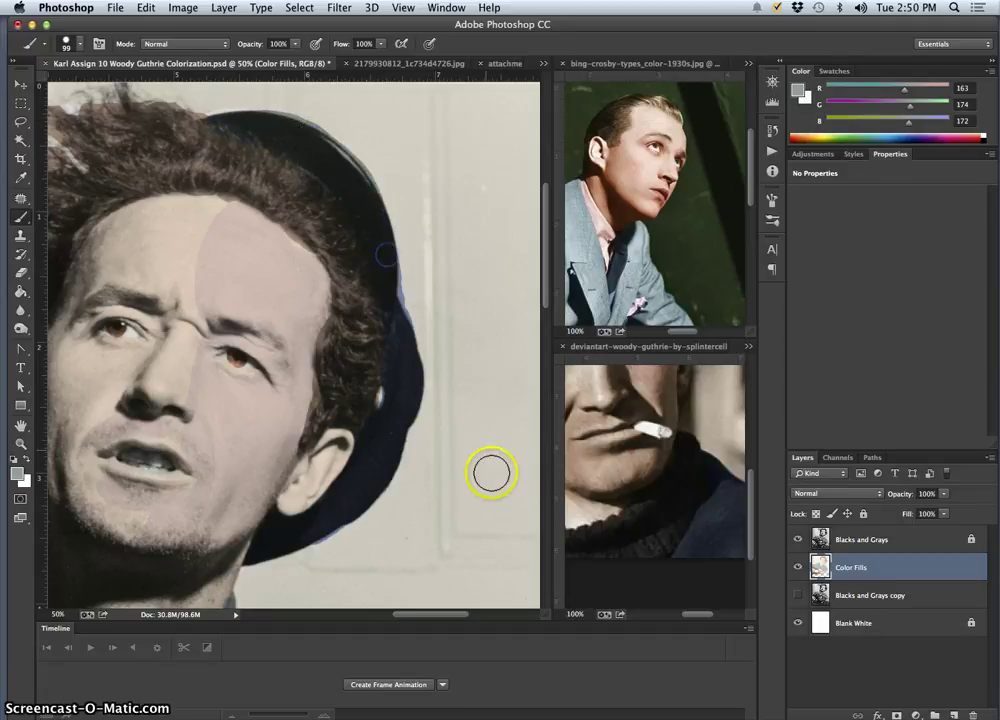
Step: Hide the Blacks and Grays layer and brush grey-green over the white gaps between the hair and the hat
left_click(797, 539)
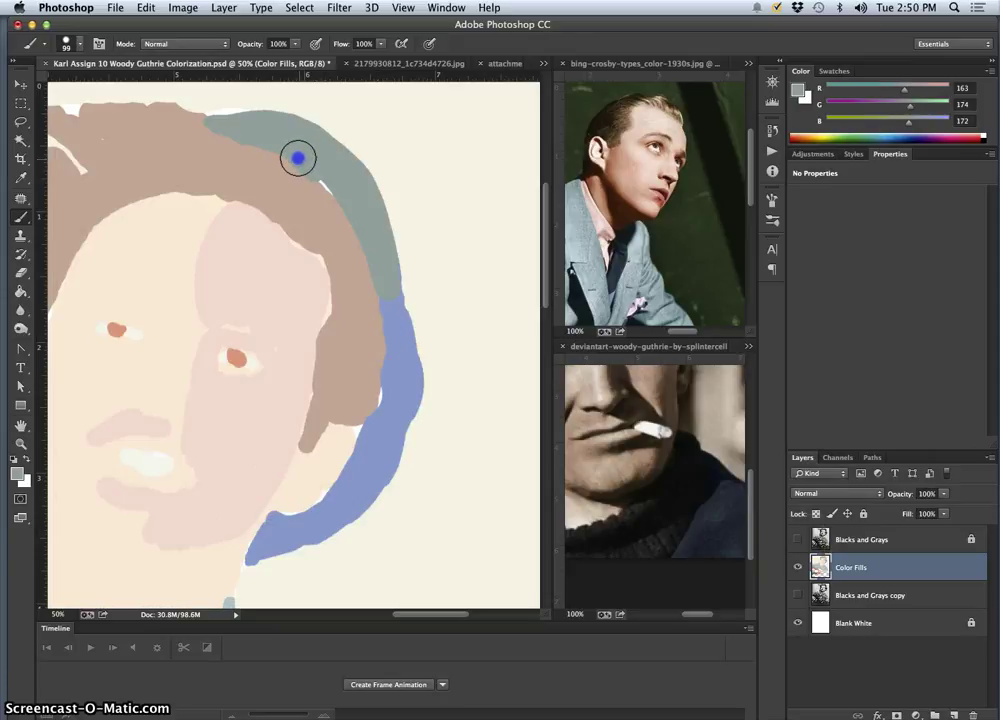
left_click_drag(298, 157, 335, 188)
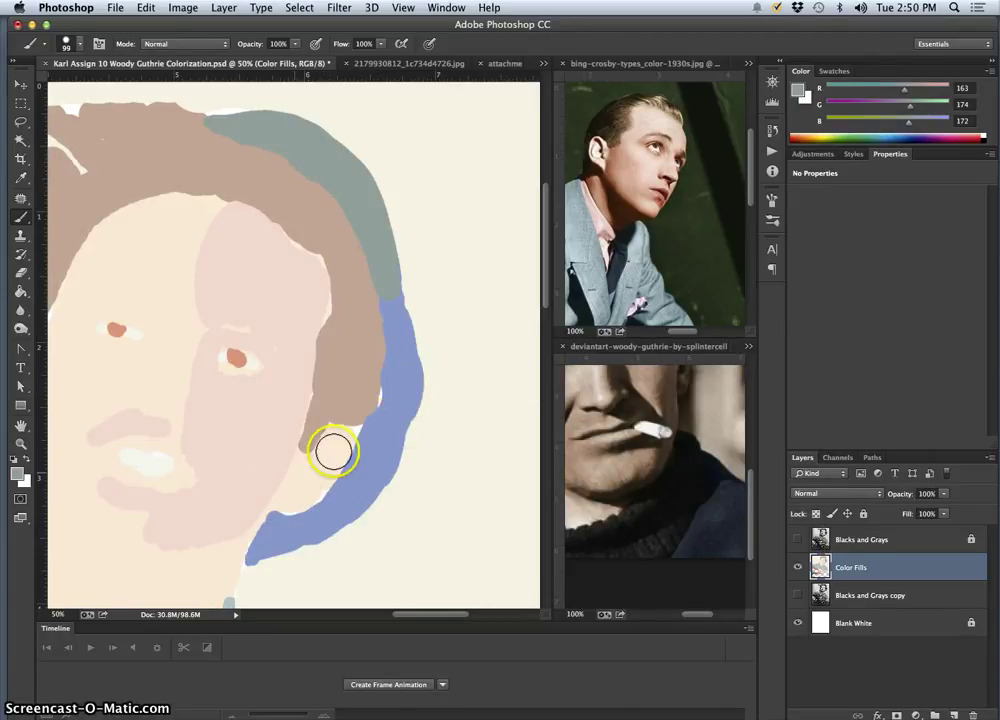
left_click(800, 540)
left_click(800, 540)
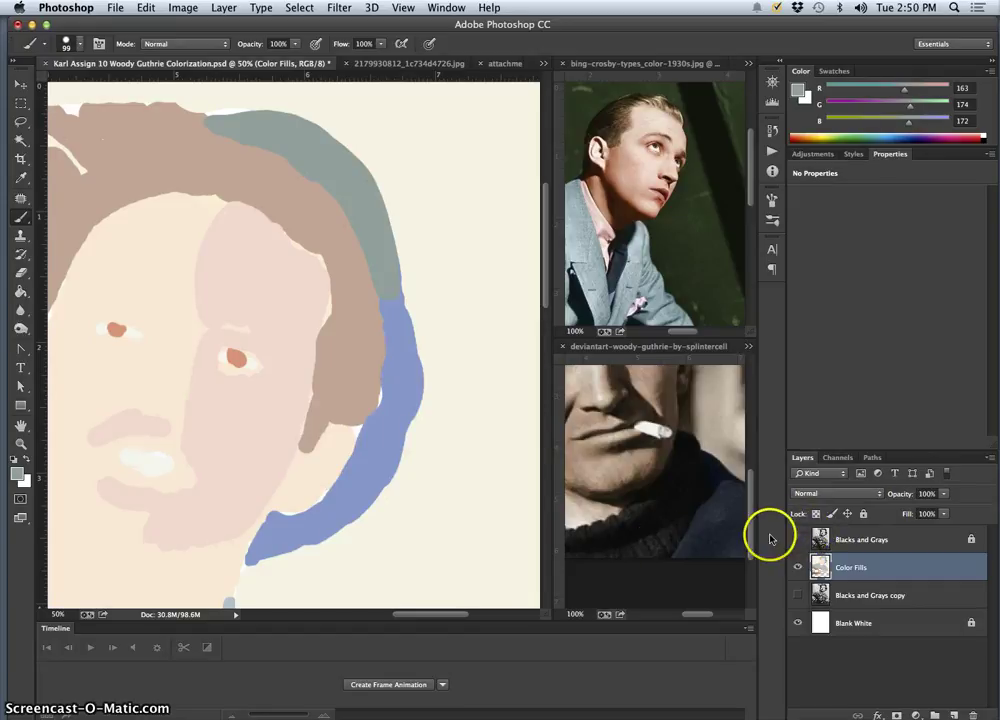
Step: Sample the light skin tone on the forehead and fill the pink shadow side of the face with it
left_click(174, 263, "alt")
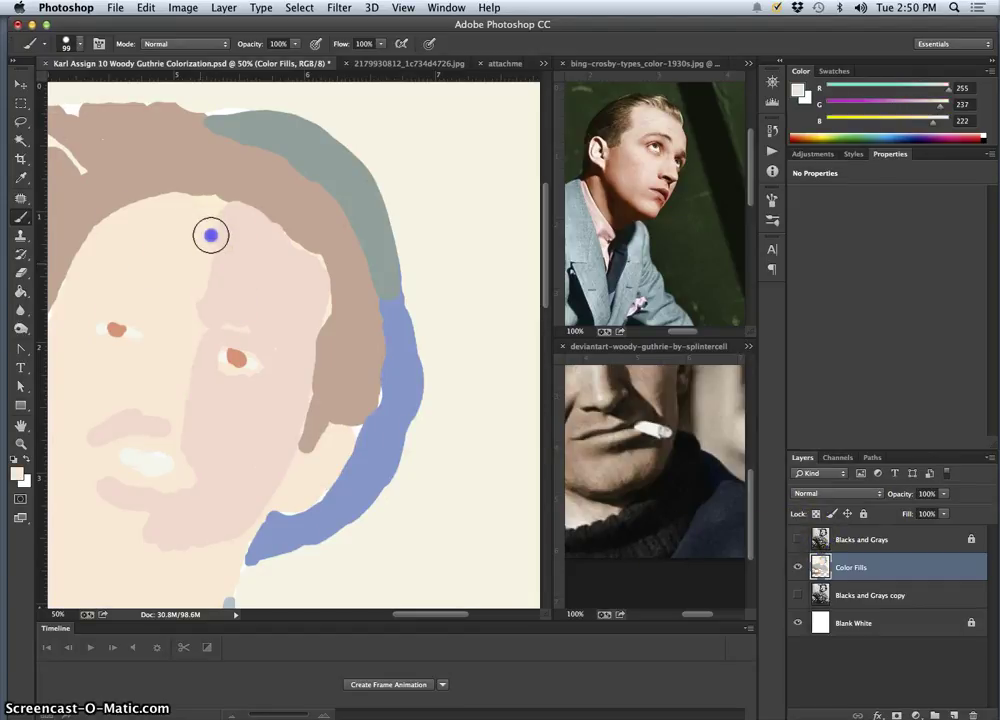
left_click(22, 292)
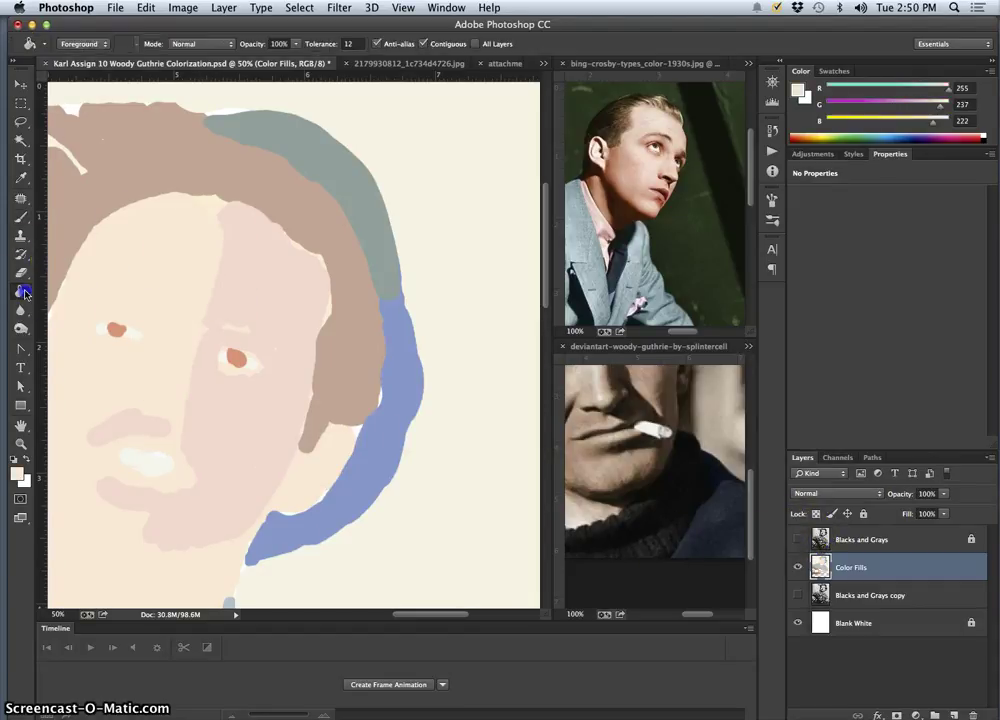
left_click(256, 285)
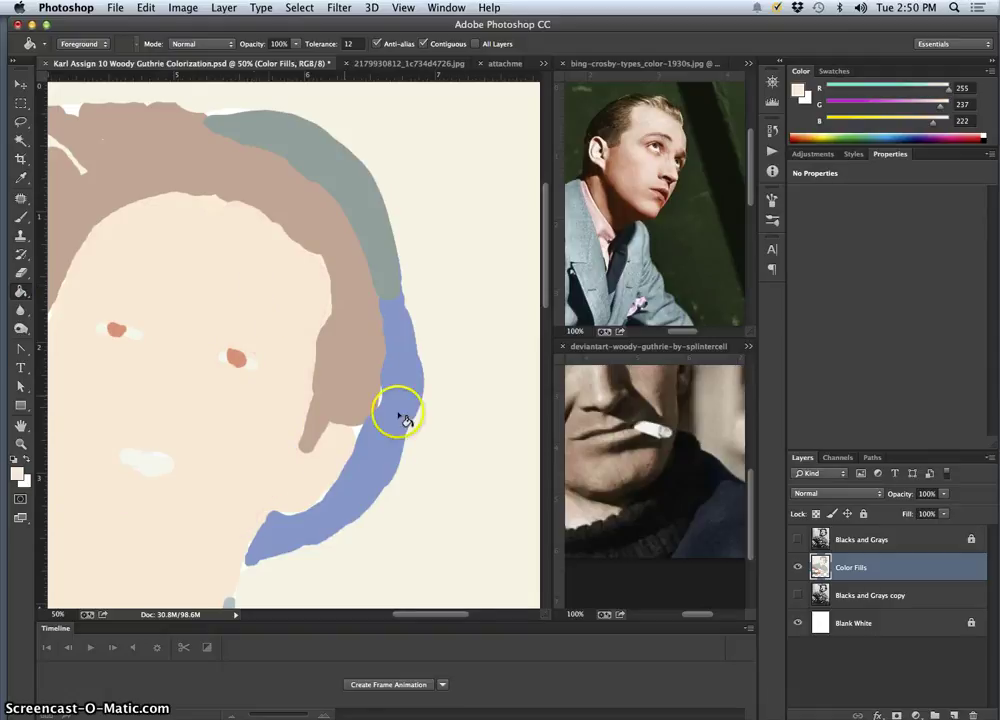
Step: Turn the Blacks and Grays layer back on to check the evened skin tone over the whole head
left_click(796, 540)
left_click(798, 540)
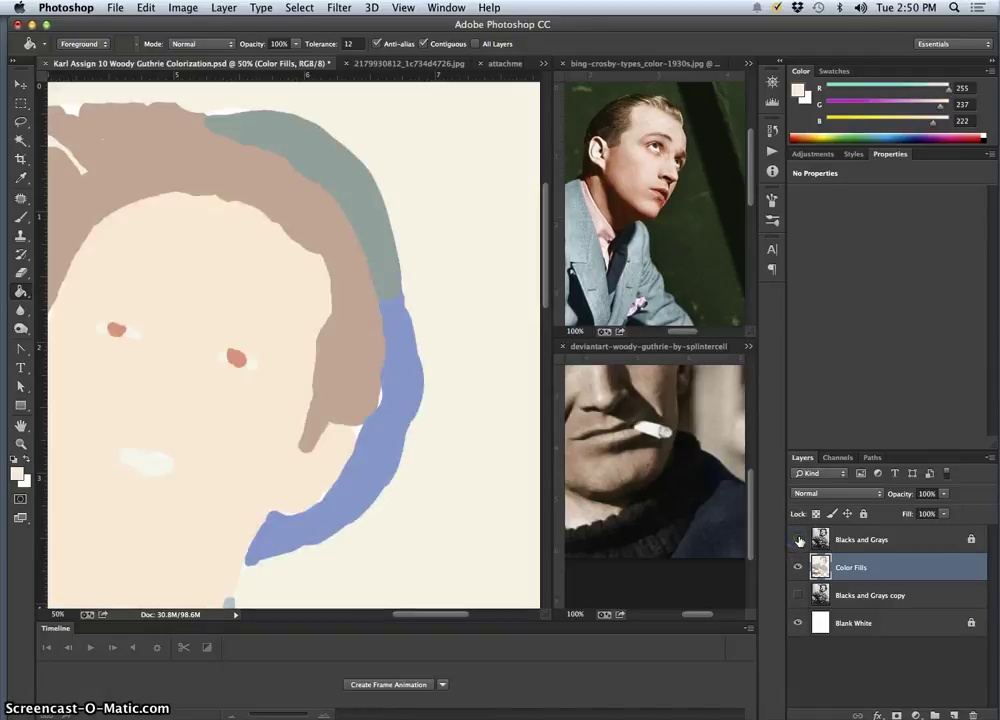
left_click(796, 540)
key("super+minus")
key("super+minus")
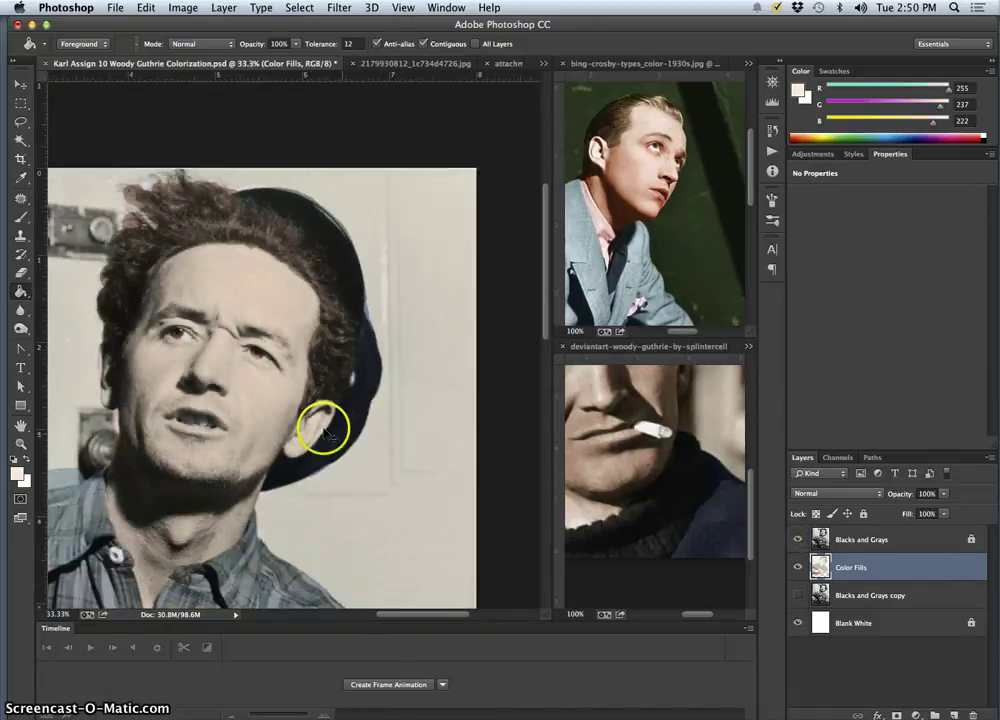
Step: Hide the Blacks and Grays layer and inspect the flat colour fills from the head down over the shirt and guitar
left_click(797, 540)
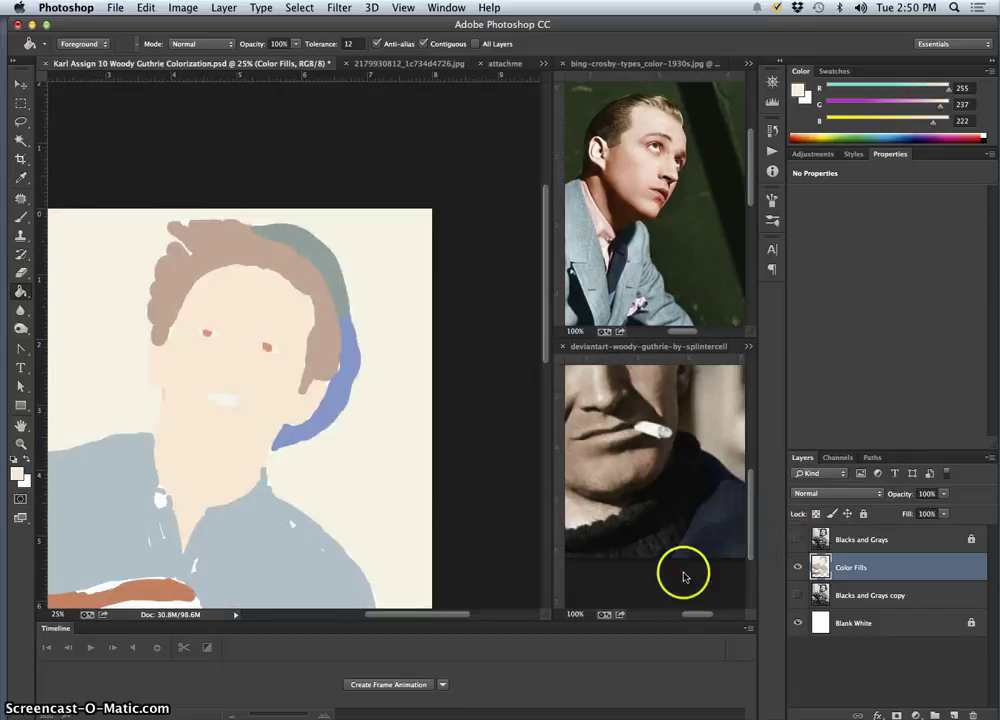
left_click_drag(283, 466, 424, 355)
key("super+plus")
key("super+plus")
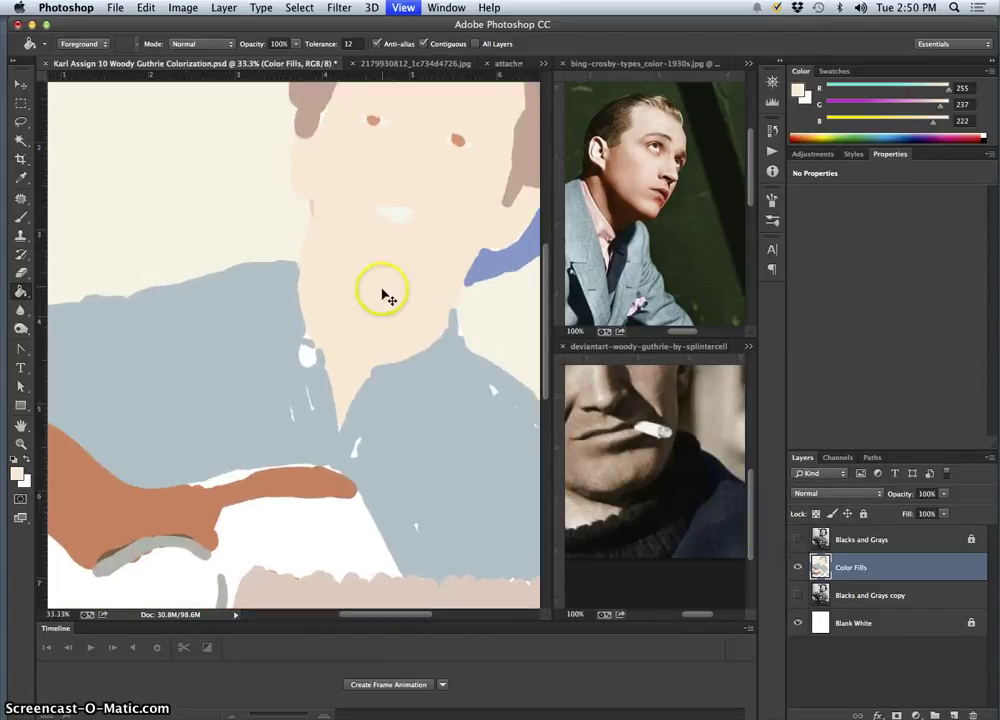
left_click_drag(371, 301, 285, 414)
left_click_drag(335, 357, 343, 405)
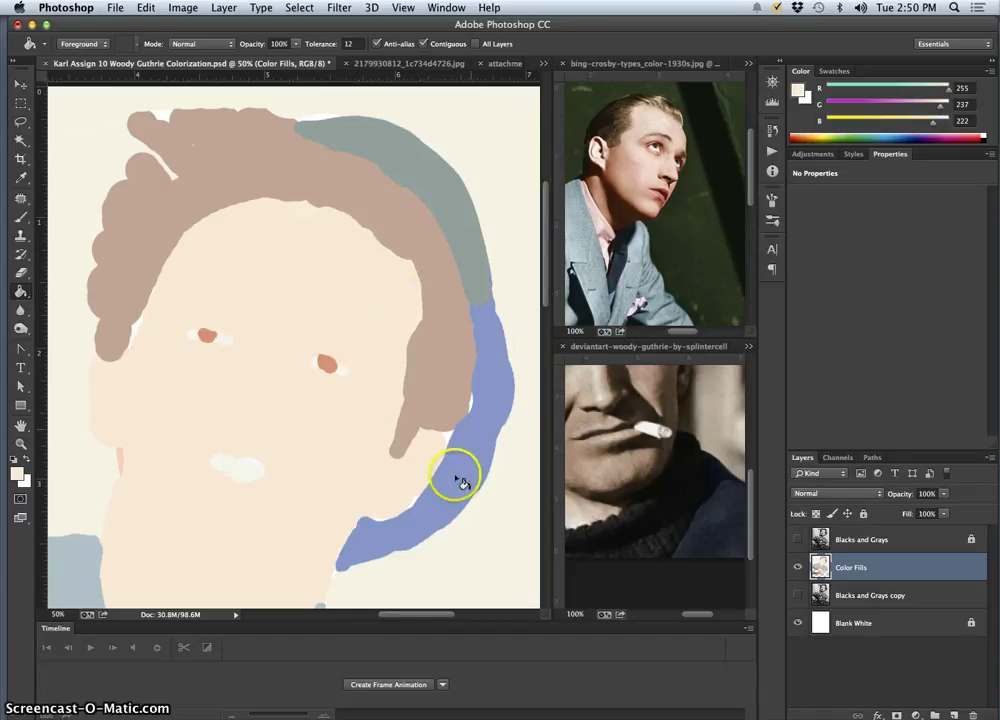
scroll(319, 457, "down", 10)
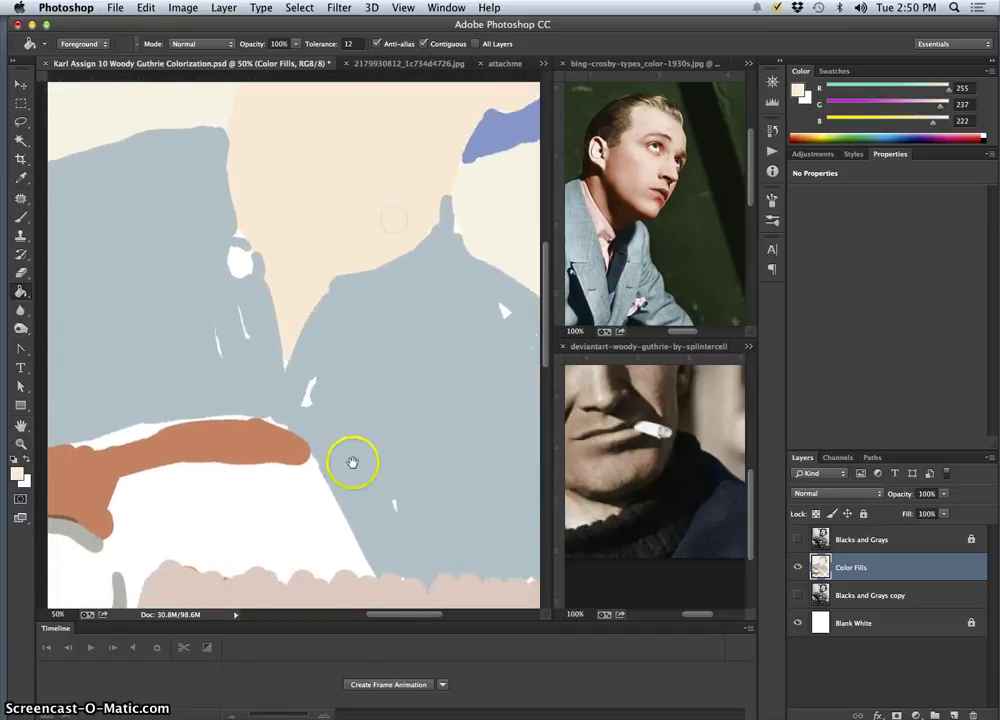
scroll(346, 295, "down", 8)
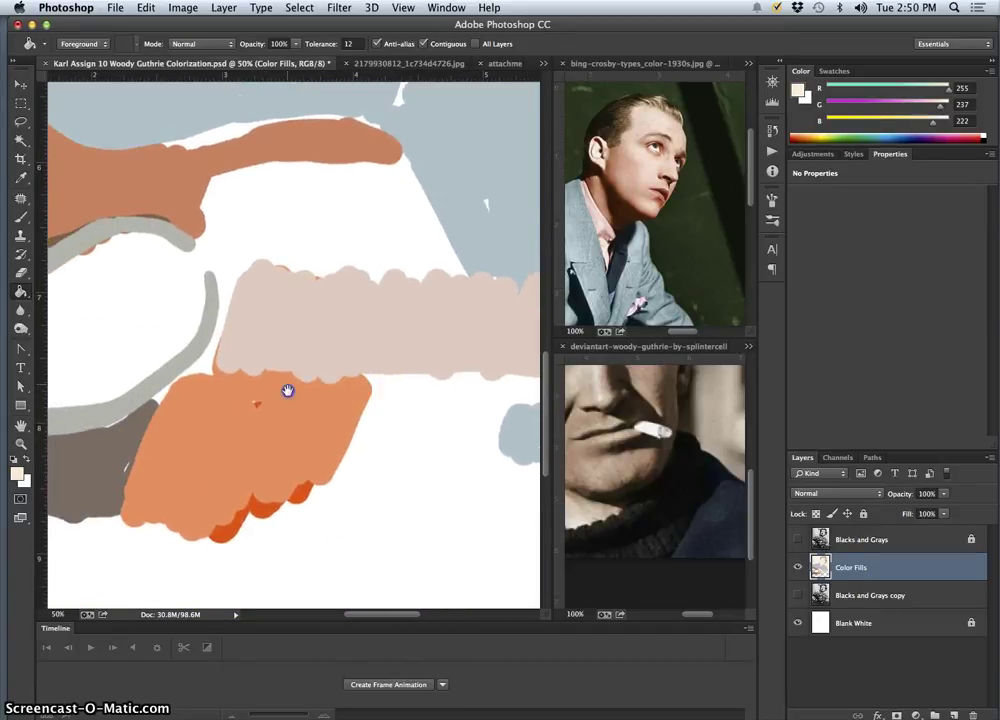
left_click_drag(287, 390, 420, 408)
scroll(197, 230, "up", 3)
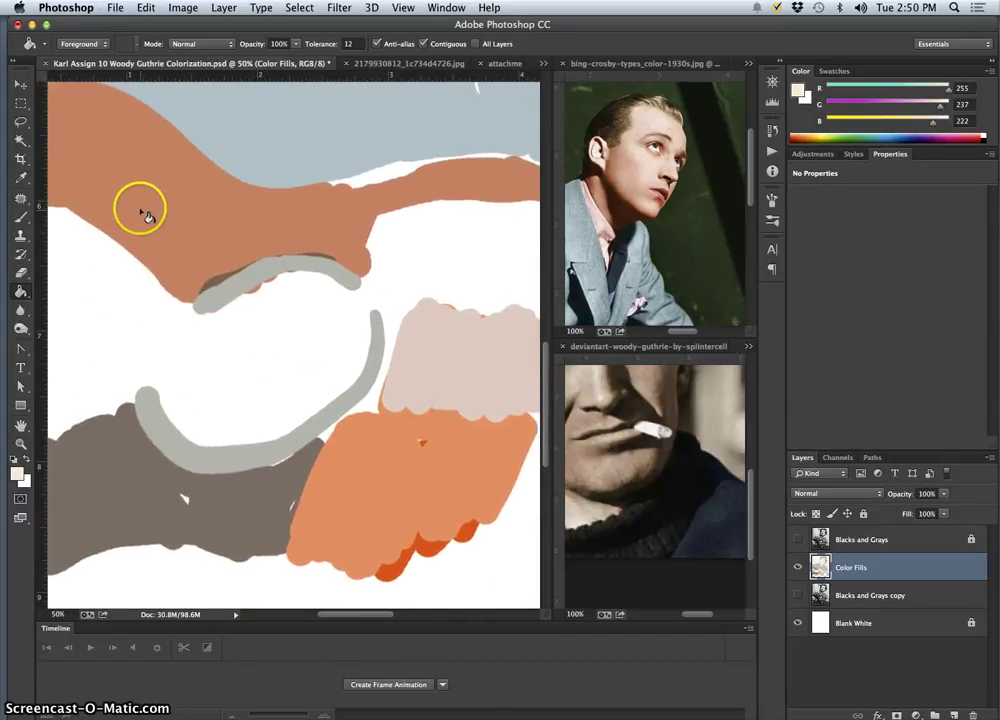
Step: Sample the guitar's orange-brown, turn the Blacks and Grays layer back on, and brush it over the guitar's lower front below the sound hole
left_click(153, 212, "alt")
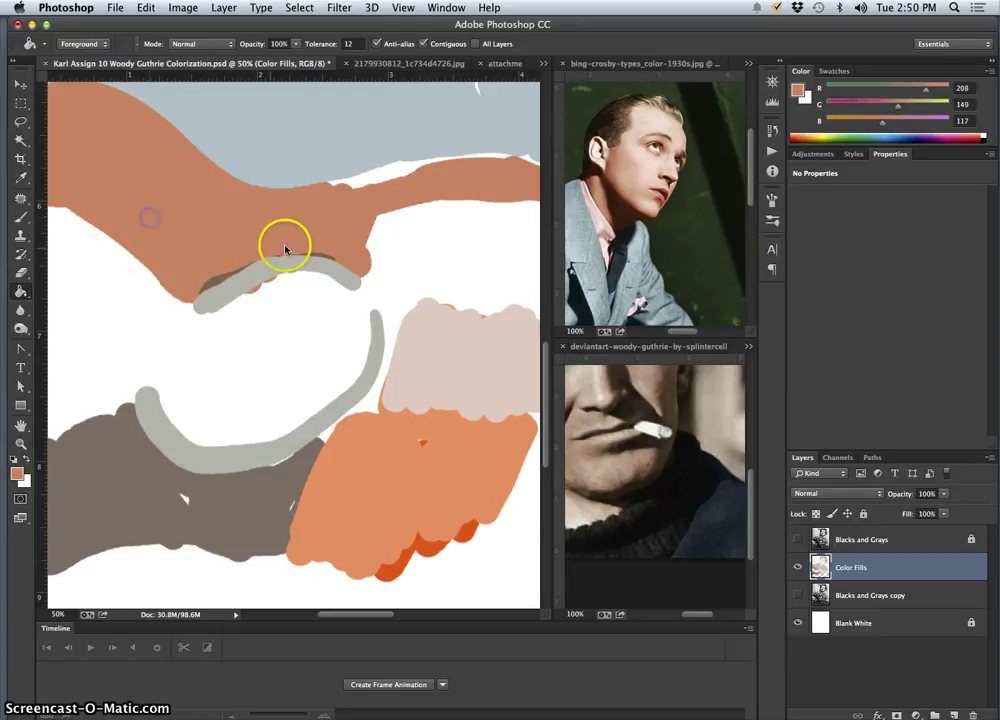
left_click(21, 217)
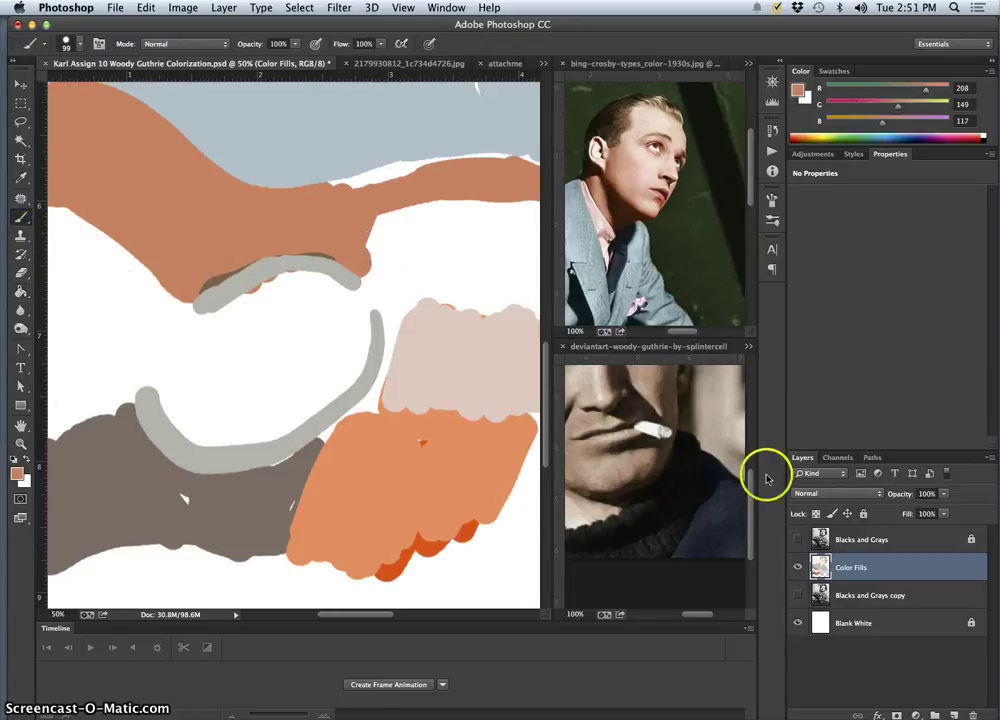
left_click(798, 540)
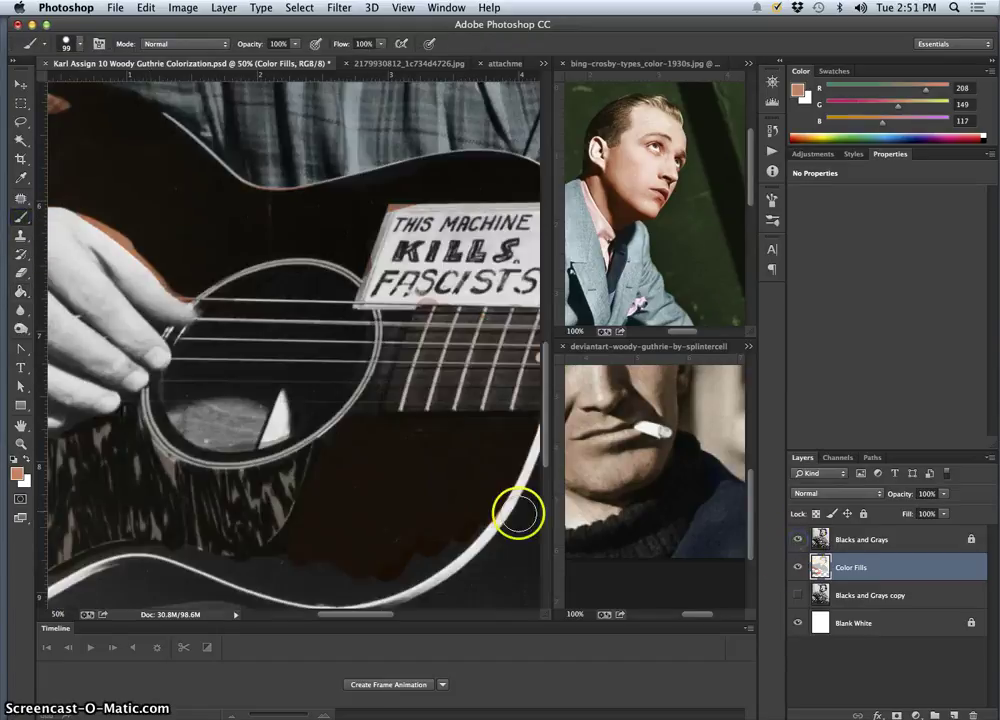
mouse_move(406, 558)
left_mouse_down()
mouse_move(458, 531)
mouse_move(415, 567)
mouse_move(493, 489)
mouse_move(457, 538)
mouse_move(497, 481)
mouse_move(409, 571)
mouse_move(472, 503)
mouse_move(349, 557)
mouse_move(359, 508)
left_mouse_up()
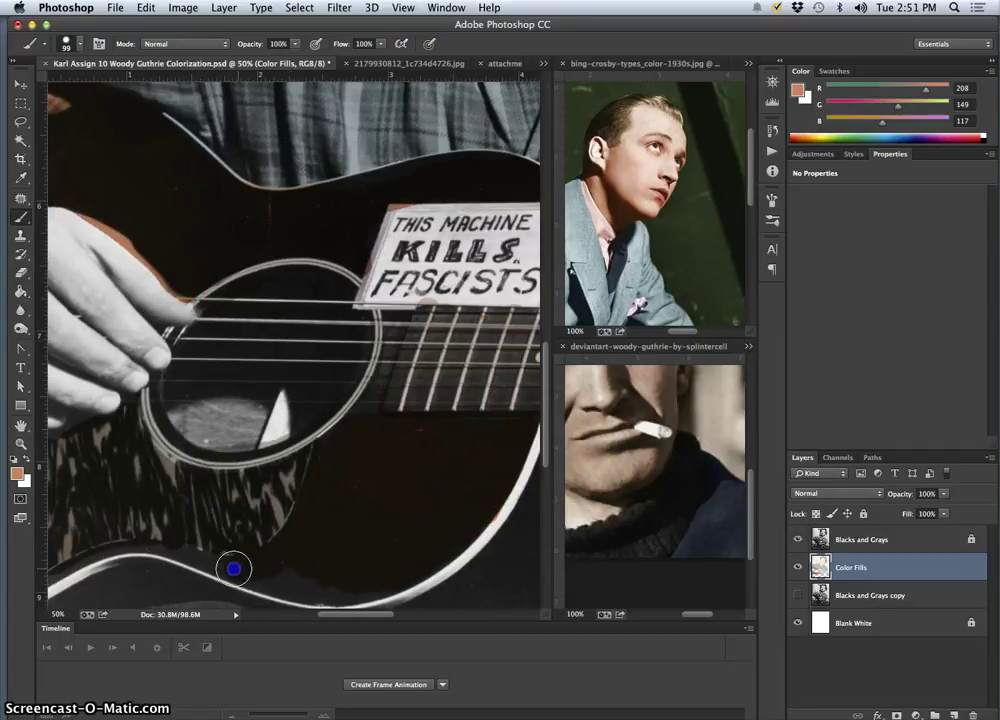
mouse_move(153, 547)
left_mouse_down()
mouse_move(45, 591)
mouse_move(203, 563)
mouse_move(327, 579)
left_mouse_up()
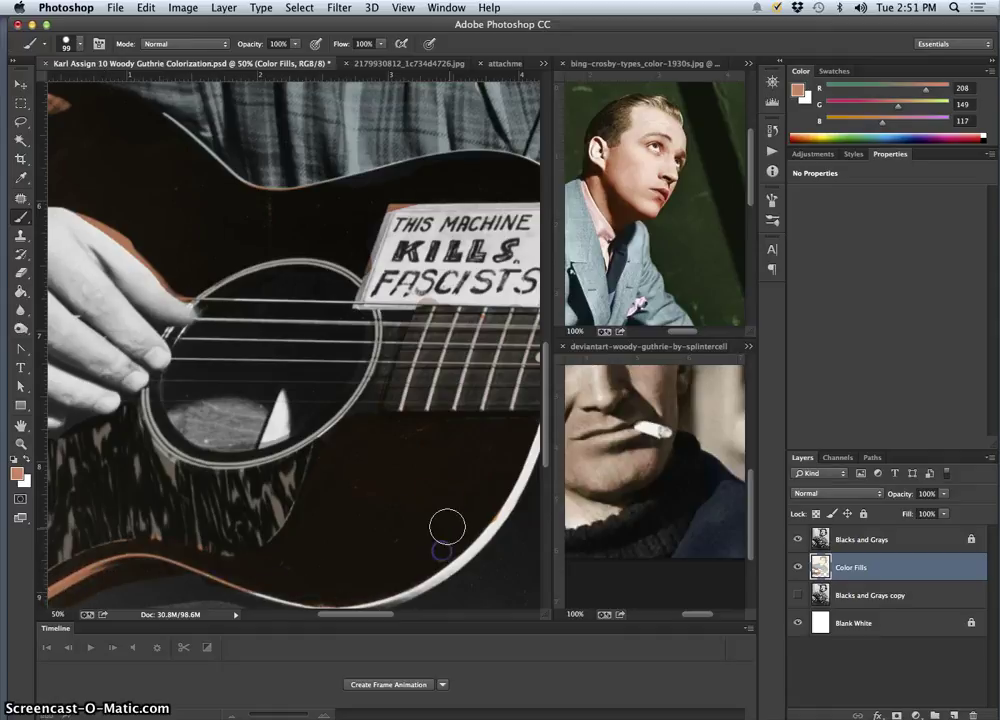
Step: Brush the orange-brown over the remaining guitar areas at the photo's left edge, beneath the sleeve, under the strumming hand, and along the lower rim
scroll(388, 473, "left", 10)
scroll(388, 473, "up", 4)
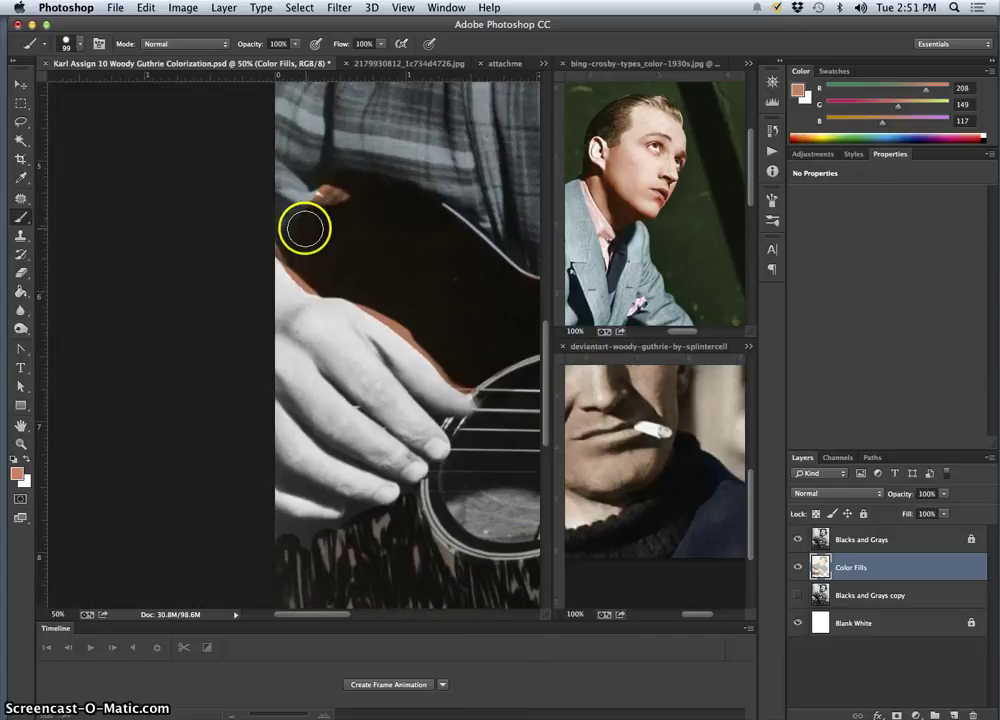
left_click_drag(303, 226, 299, 223)
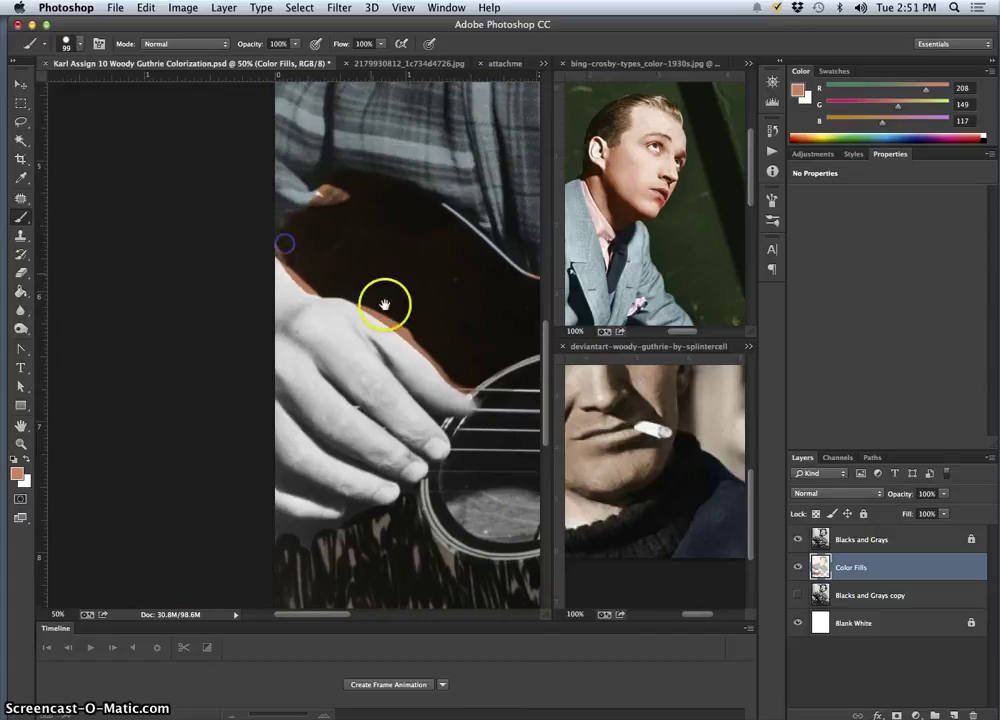
scroll(384, 303, "down", 6)
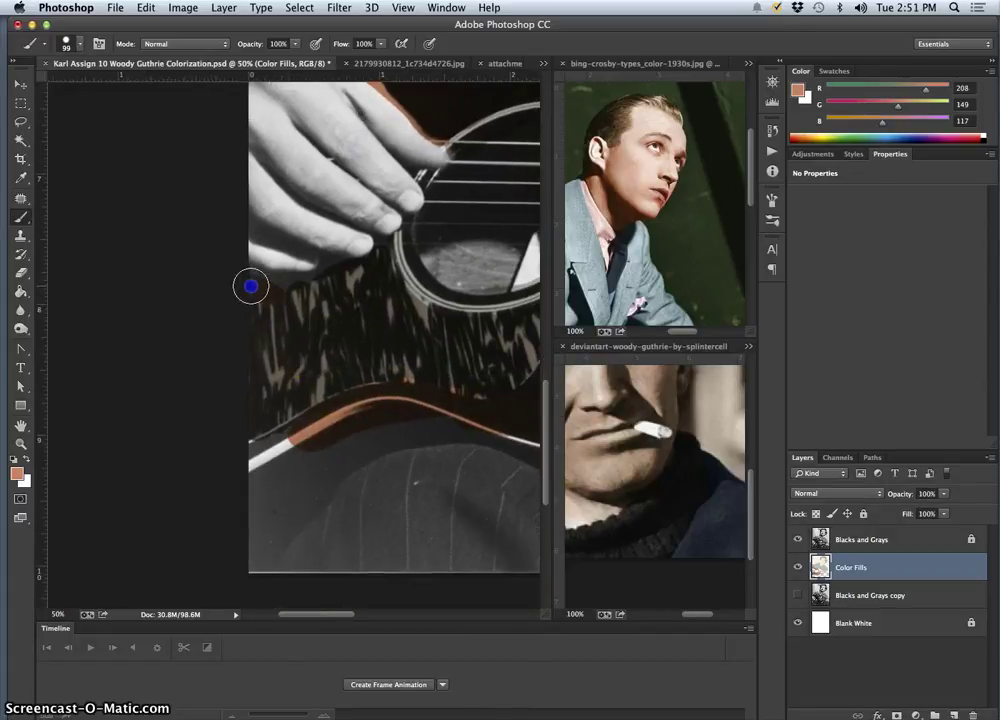
left_click_drag(265, 283, 312, 310)
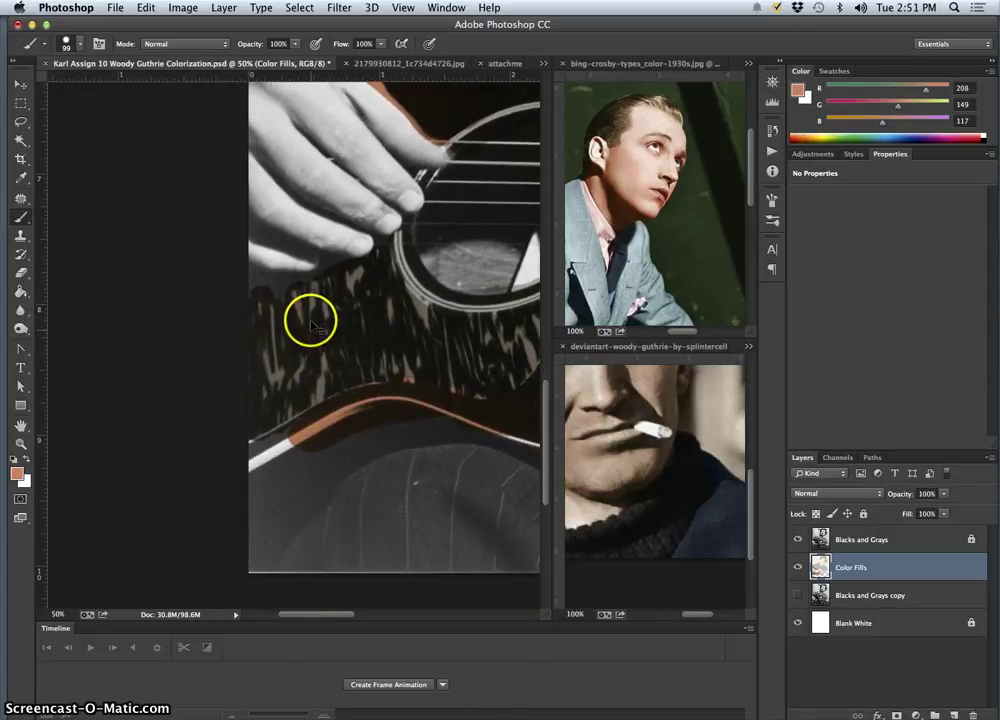
mouse_move(300, 369)
left_mouse_down()
mouse_move(297, 424)
mouse_move(250, 463)
left_mouse_up()
left_click_drag(256, 292, 256, 290)
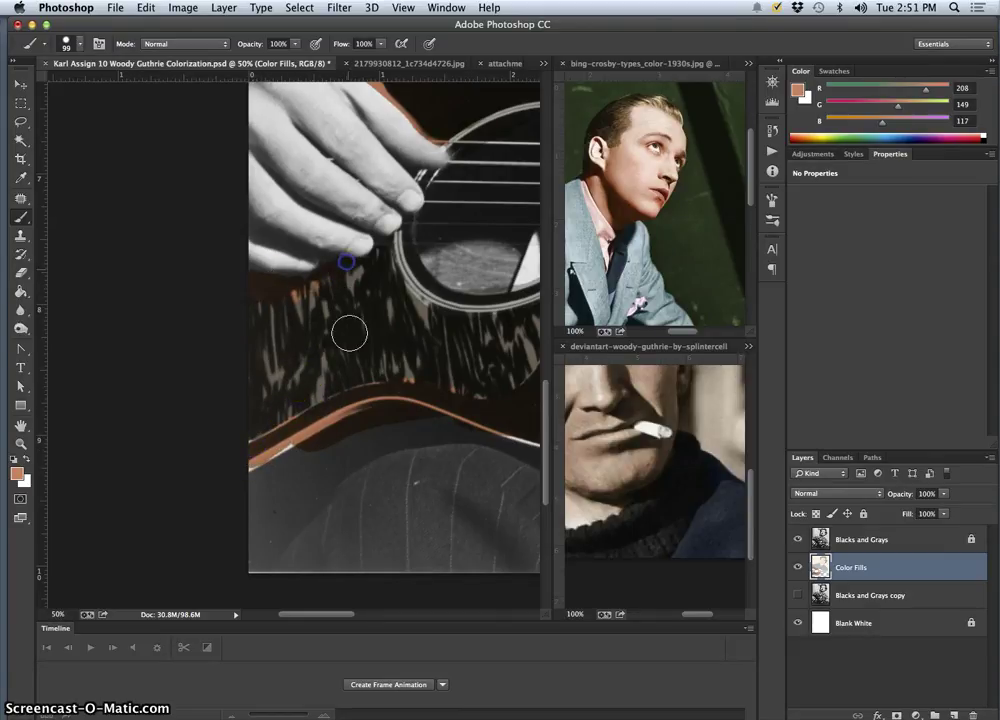
Step: Paint the guitar's side orange-brown between its lower rim and the pinstriped trouser leg
left_click_drag(402, 412, 394, 315)
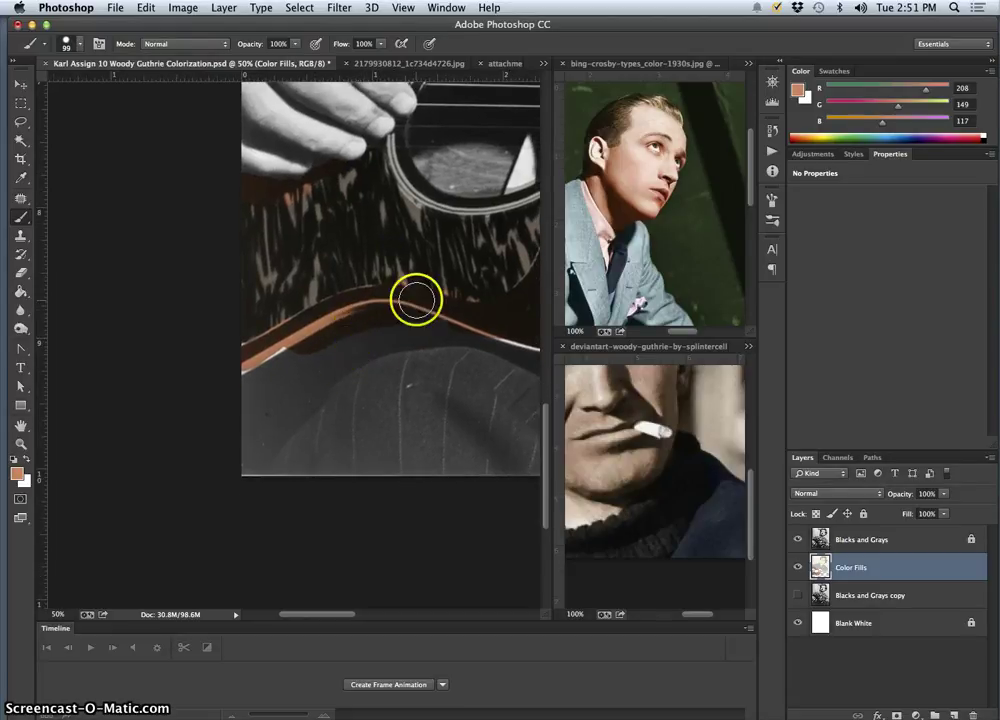
mouse_move(382, 333)
left_mouse_down()
mouse_move(286, 386)
mouse_move(324, 347)
mouse_move(272, 382)
mouse_move(299, 342)
mouse_move(243, 385)
mouse_move(246, 408)
mouse_move(294, 363)
mouse_move(317, 358)
mouse_move(239, 470)
mouse_move(341, 360)
mouse_move(266, 449)
mouse_move(366, 353)
mouse_move(416, 338)
left_mouse_up()
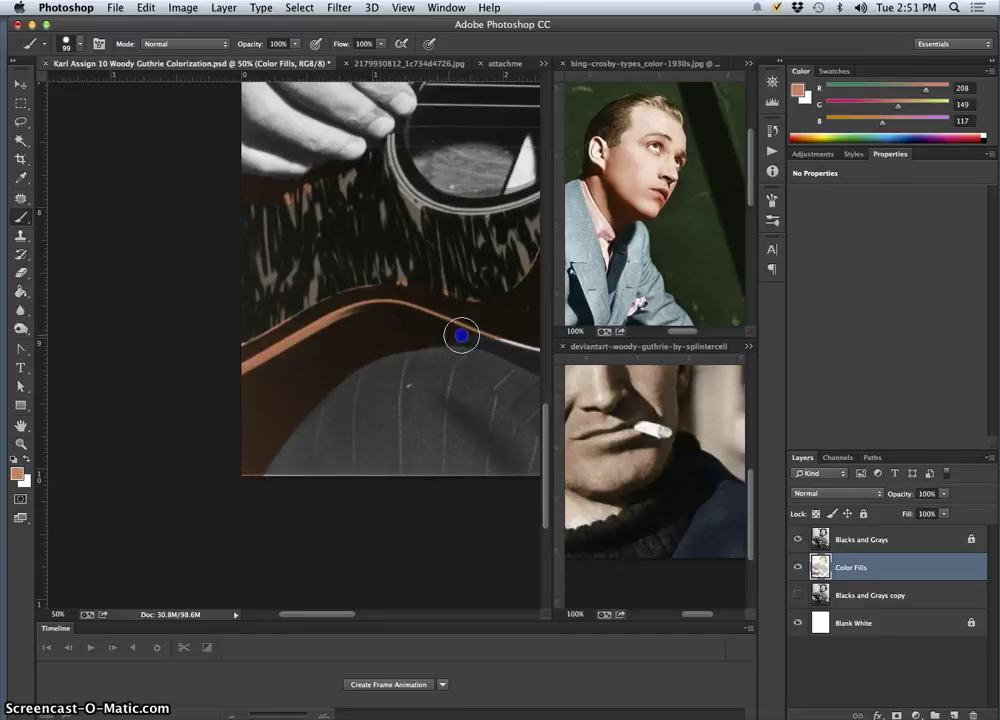
left_click_drag(502, 397, 252, 379)
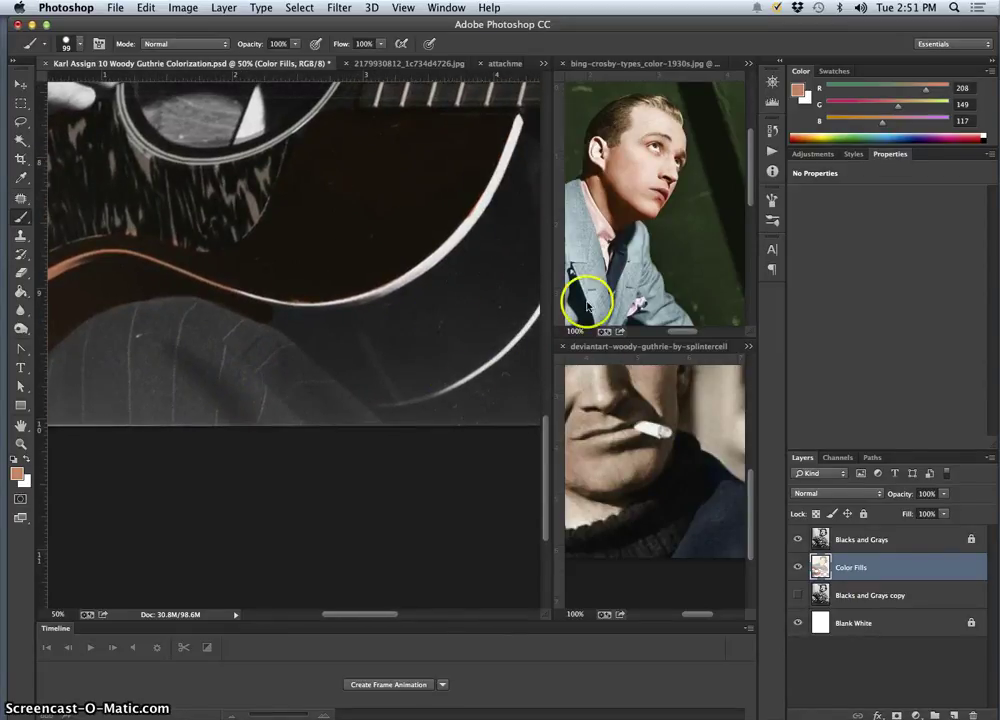
left_click(615, 267, "alt")
mouse_move(468, 318)
left_mouse_down()
mouse_move(420, 296)
mouse_move(432, 320)
left_mouse_up()
key("ctrl+z")
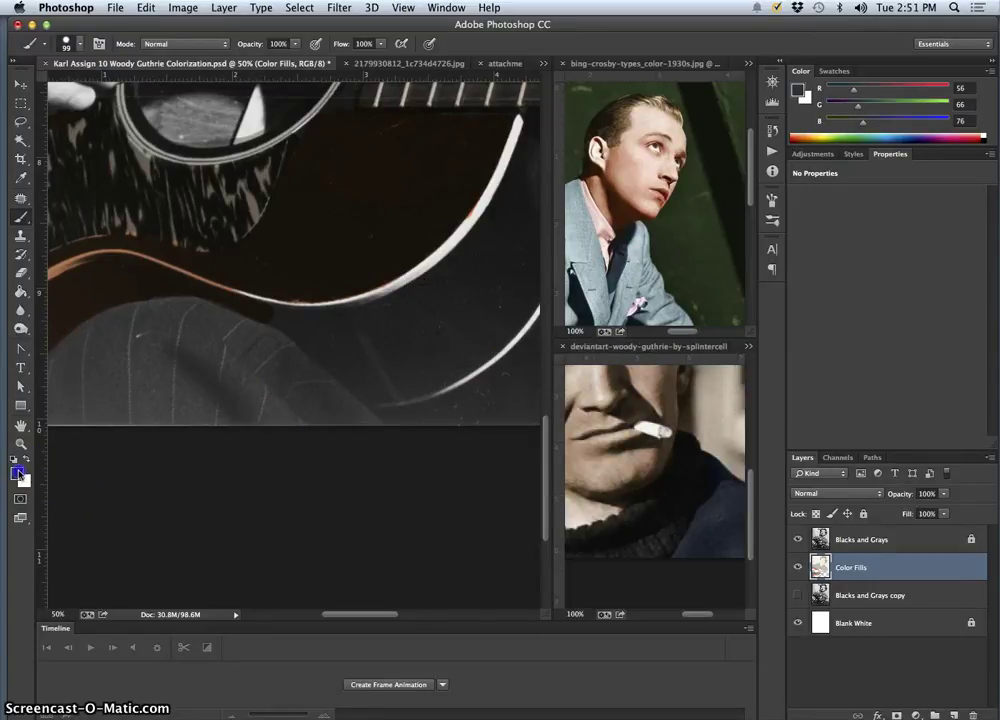
left_click(17, 473)
left_click_drag(757, 512, 755, 447)
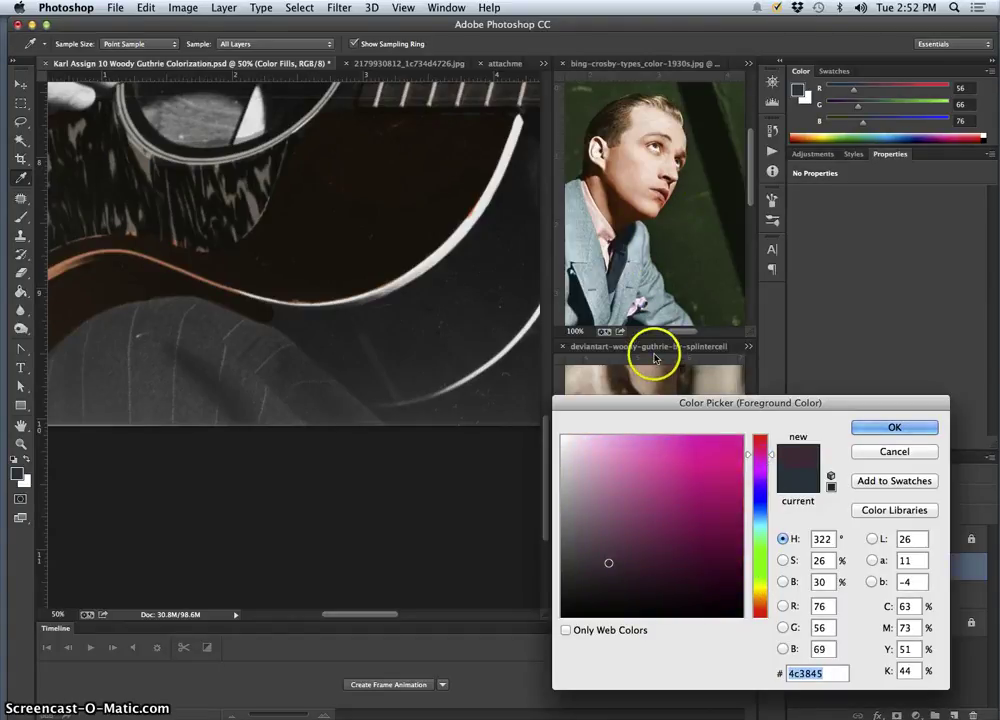
key("Escape")
key("b")
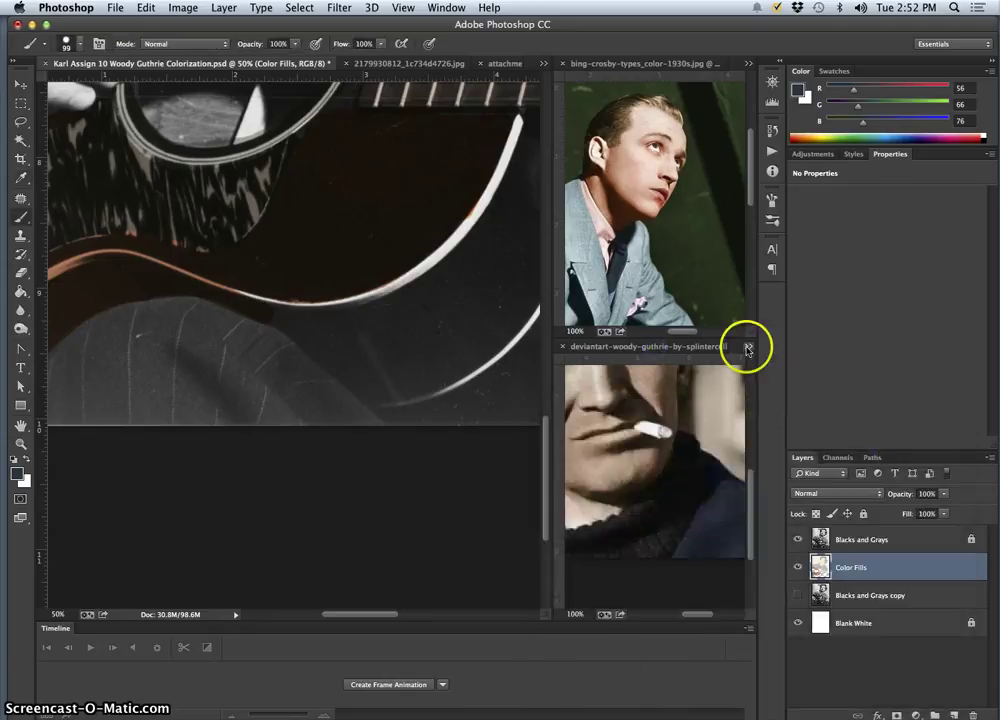
Step: Bring up the reference photo of the guitarist in the green shirt, sample its reddish brown, and brush a patch onto the guitar's side
left_click(748, 346)
left_click(743, 362)
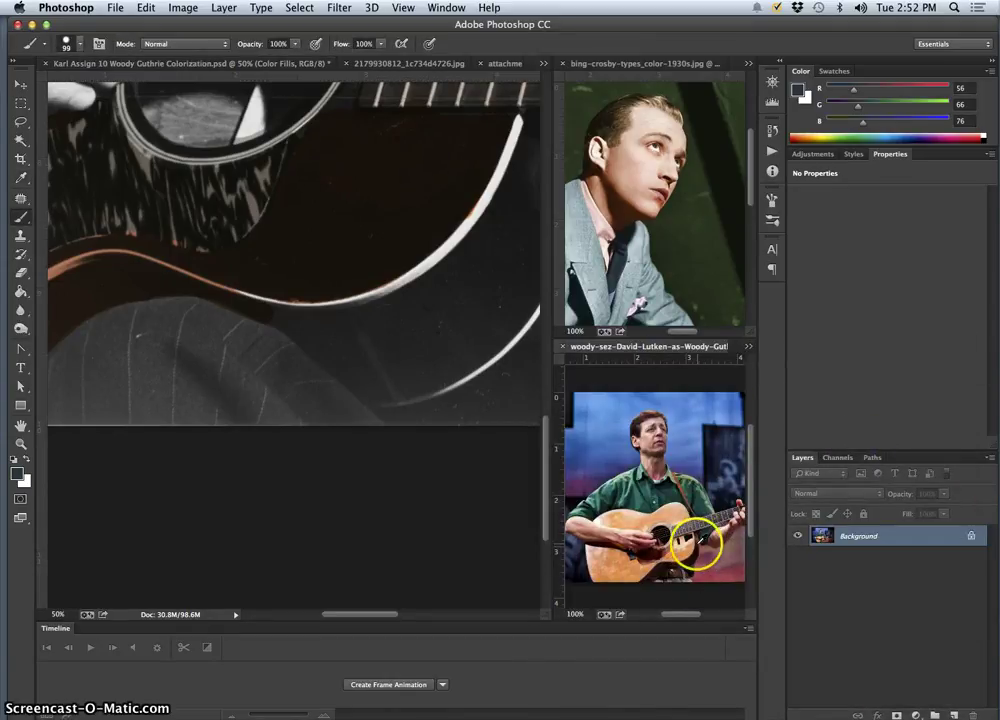
left_click(705, 548, "alt")
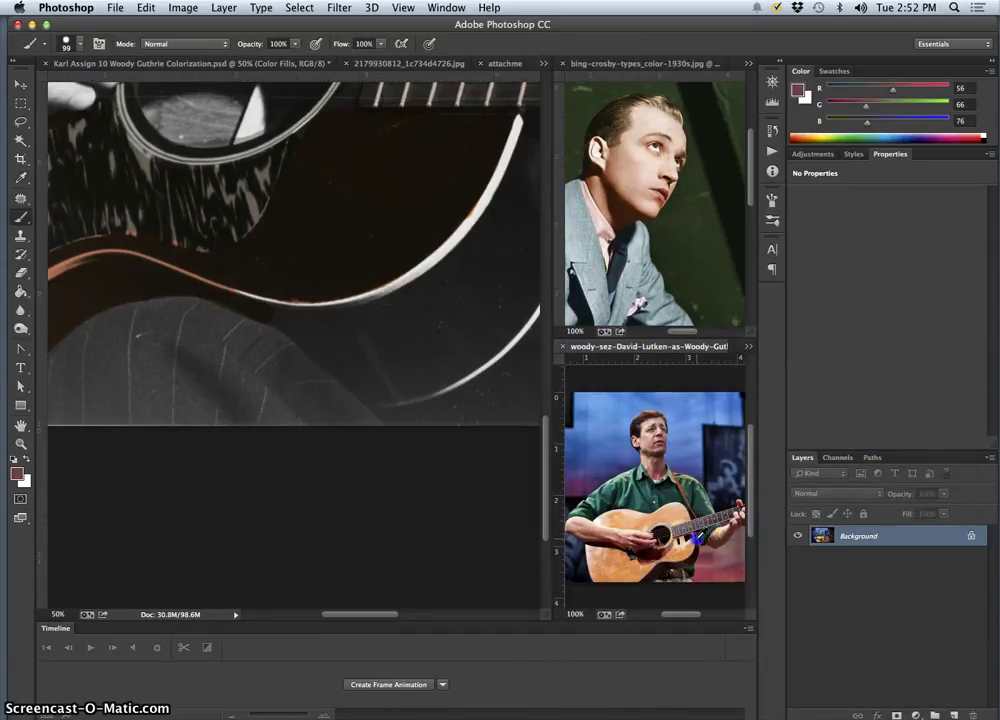
left_click(466, 329)
mouse_move(466, 327)
left_mouse_down()
mouse_move(437, 350)
mouse_move(408, 347)
mouse_move(404, 312)
left_mouse_up()
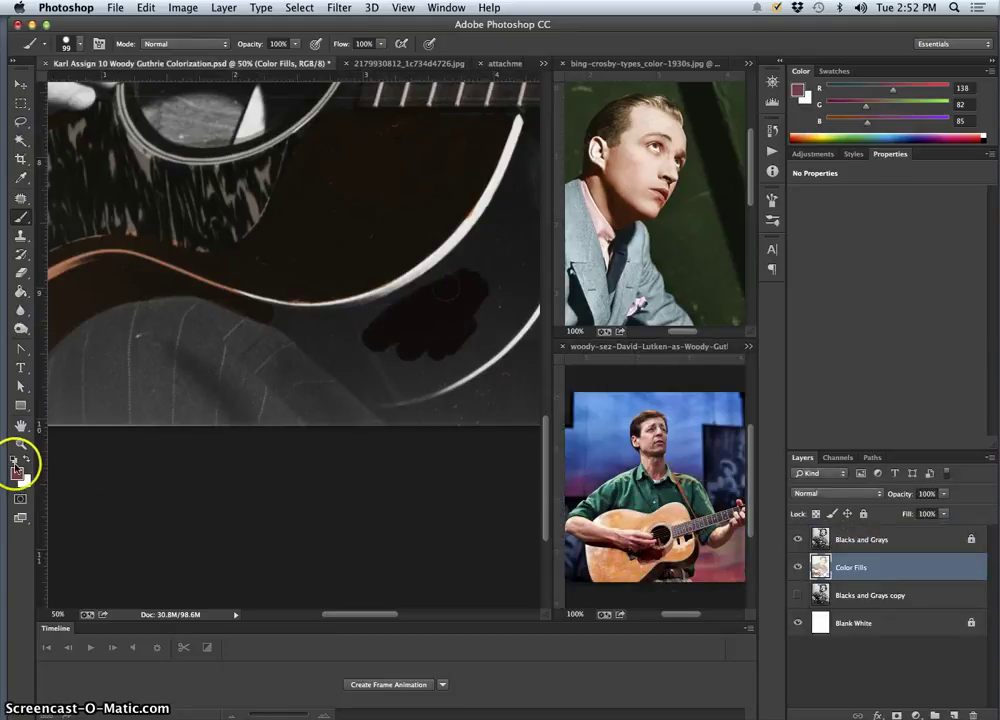
Step: Lighten the brush colour to pink RGB 218, 162, 165 and paint it over the dark patch on the guitar's side
left_click(18, 472)
mouse_move(598, 475)
left_mouse_down()
mouse_move(618, 475)
mouse_move(607, 461)
left_mouse_up()
left_click(870, 427)
key("b")
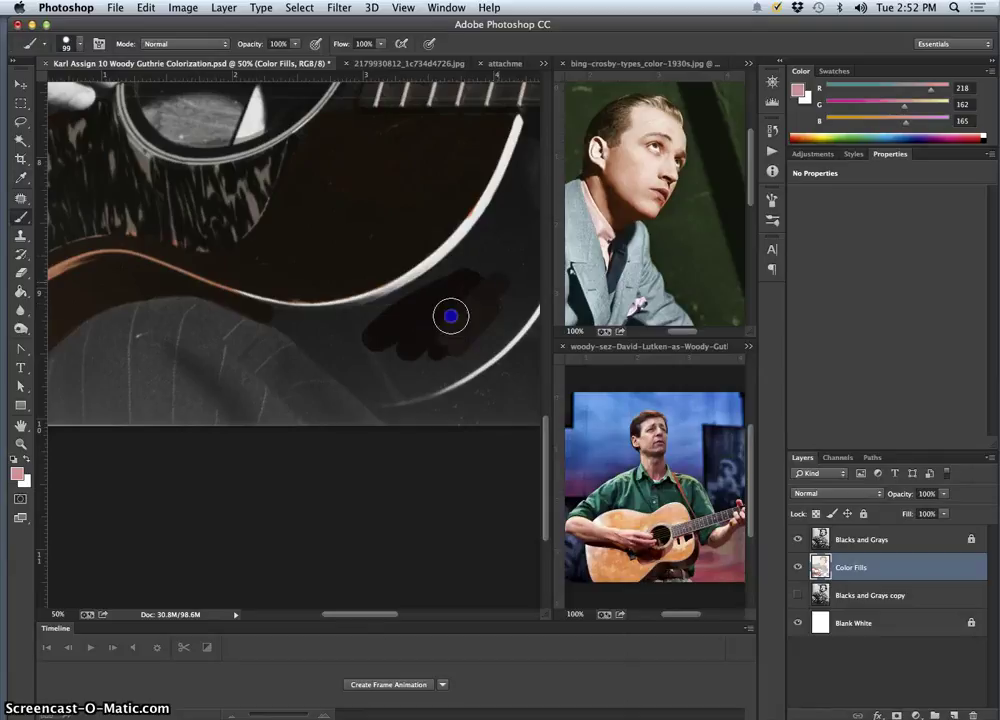
mouse_move(406, 331)
left_mouse_down()
mouse_move(404, 310)
mouse_move(376, 320)
left_mouse_up()
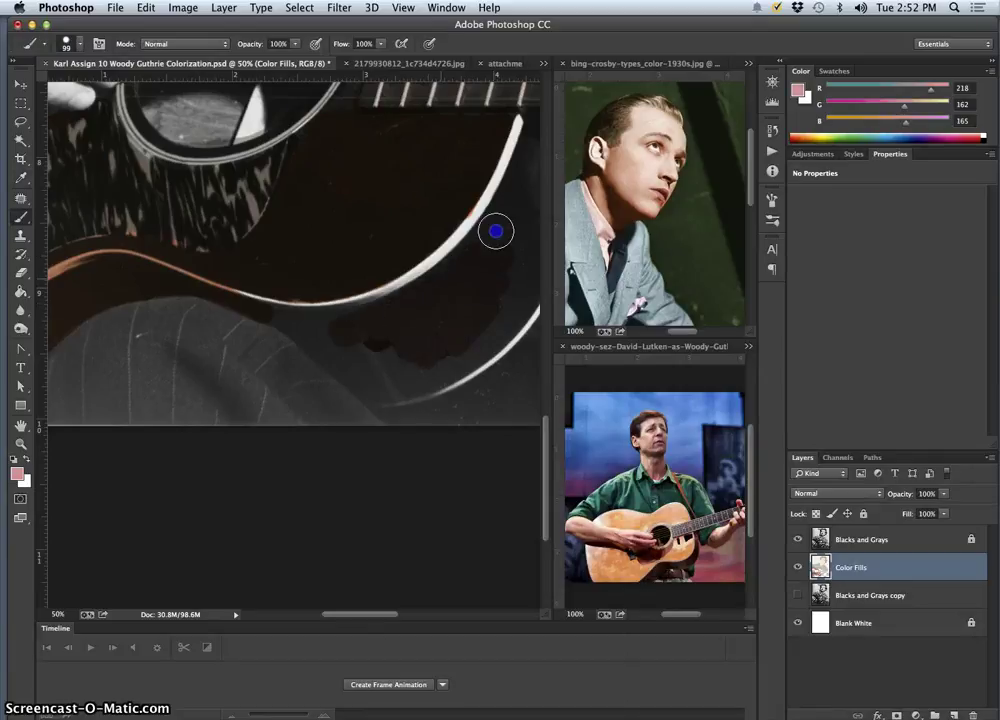
Step: Paint the whole visible side of the guitar pink, from the trouser leg along the curve up to the neck
mouse_move(519, 180)
left_mouse_down()
mouse_move(492, 257)
mouse_move(399, 323)
mouse_move(259, 308)
left_mouse_up()
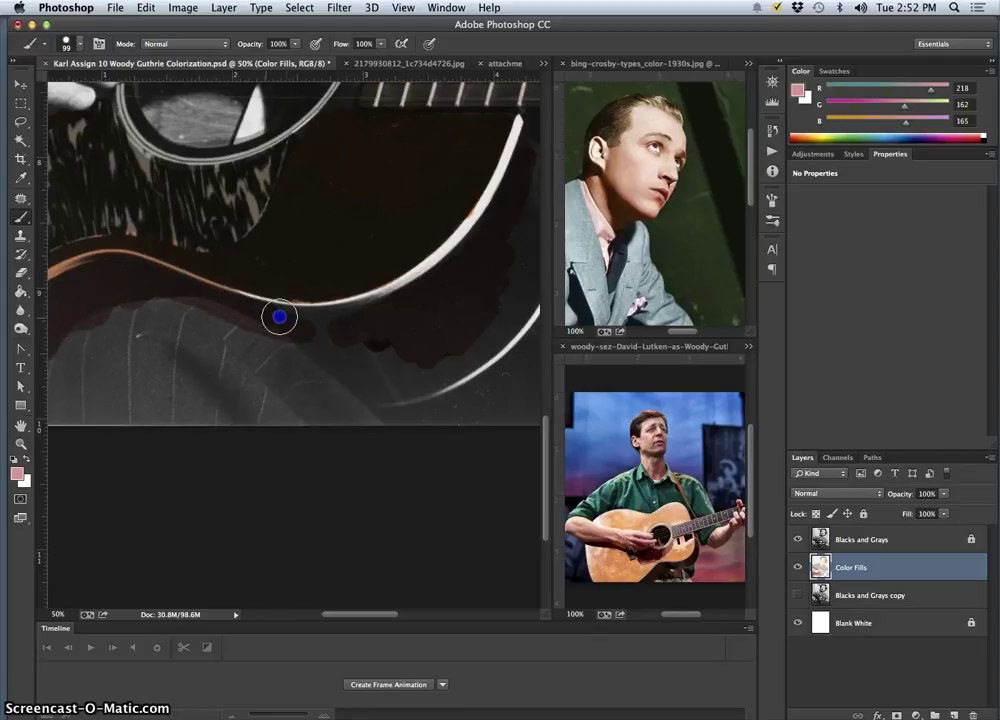
mouse_move(337, 318)
left_mouse_down()
mouse_move(435, 278)
mouse_move(337, 342)
mouse_move(296, 337)
mouse_move(370, 392)
mouse_move(335, 345)
mouse_move(366, 353)
mouse_move(388, 318)
mouse_move(400, 334)
mouse_move(444, 349)
mouse_move(425, 374)
mouse_move(475, 346)
mouse_move(423, 387)
mouse_move(481, 343)
left_mouse_up()
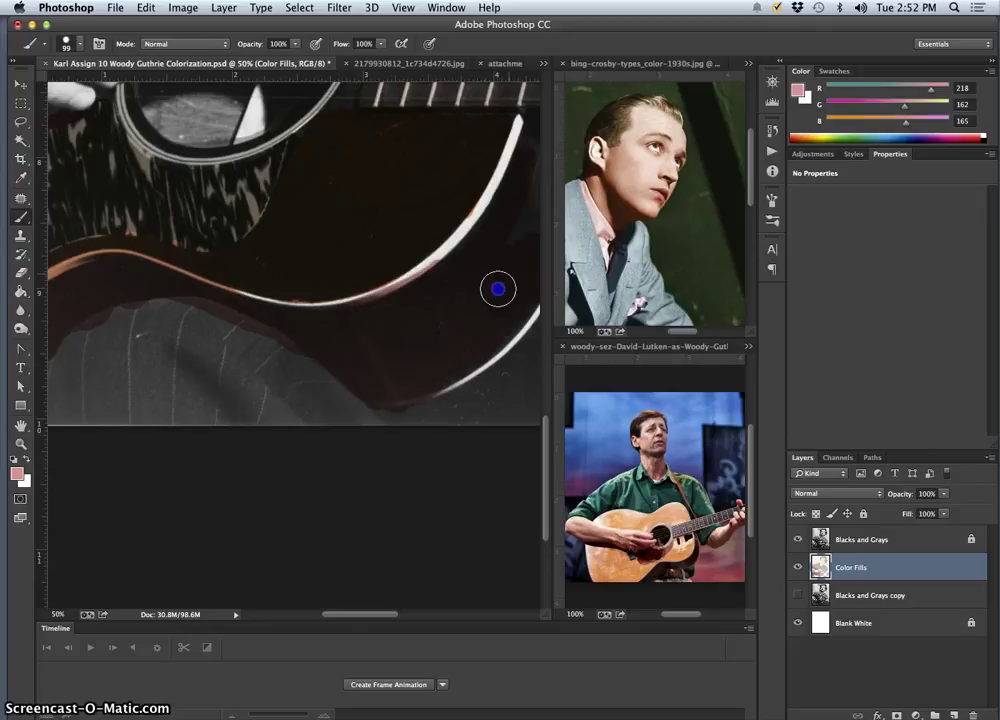
left_click_drag(505, 238, 295, 313)
left_click_drag(318, 247, 322, 222)
left_click_drag(350, 293, 323, 353)
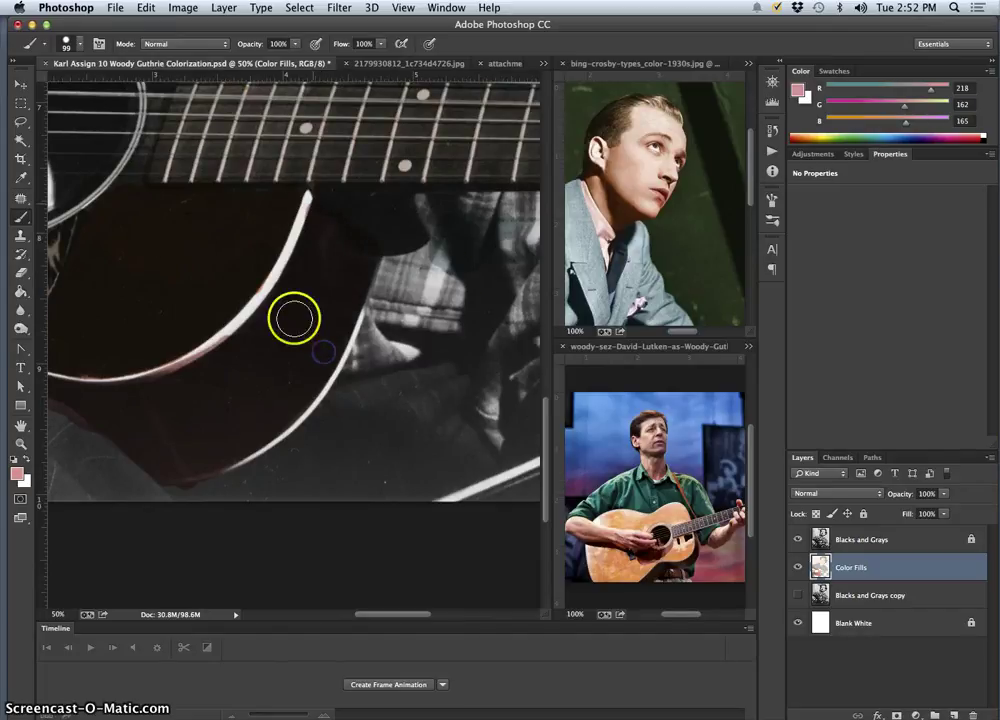
Step: Sample cream RGB 243, 229, 220 from the forehead in the Bing Crosby photo and brush it along the guitar body's edge binding below the neck
left_click(651, 127, "alt")
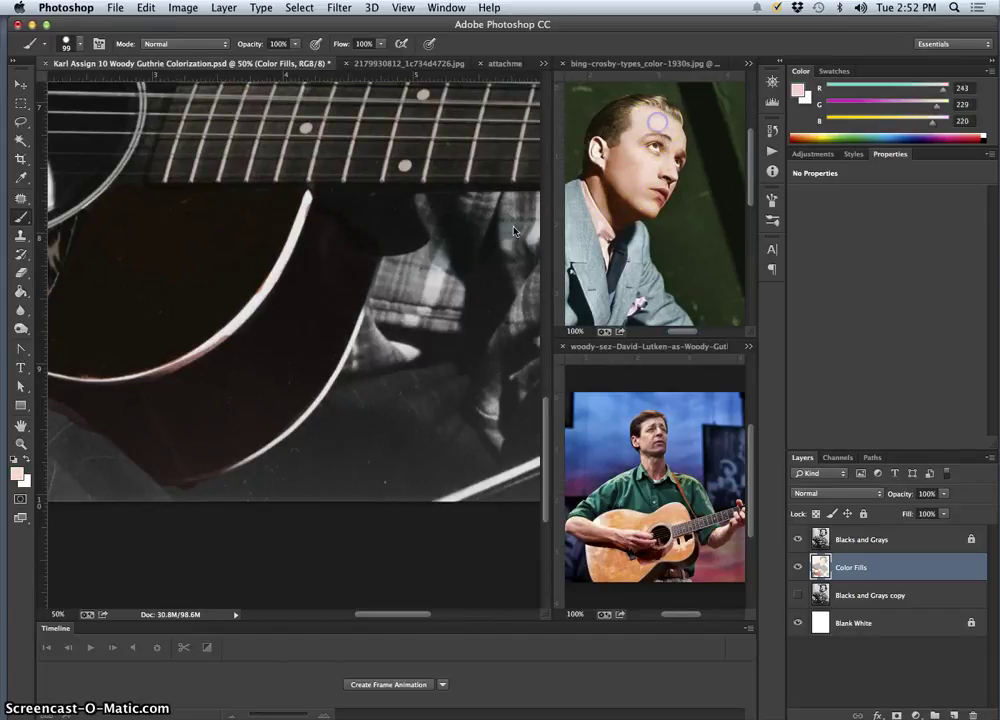
left_click(17, 474)
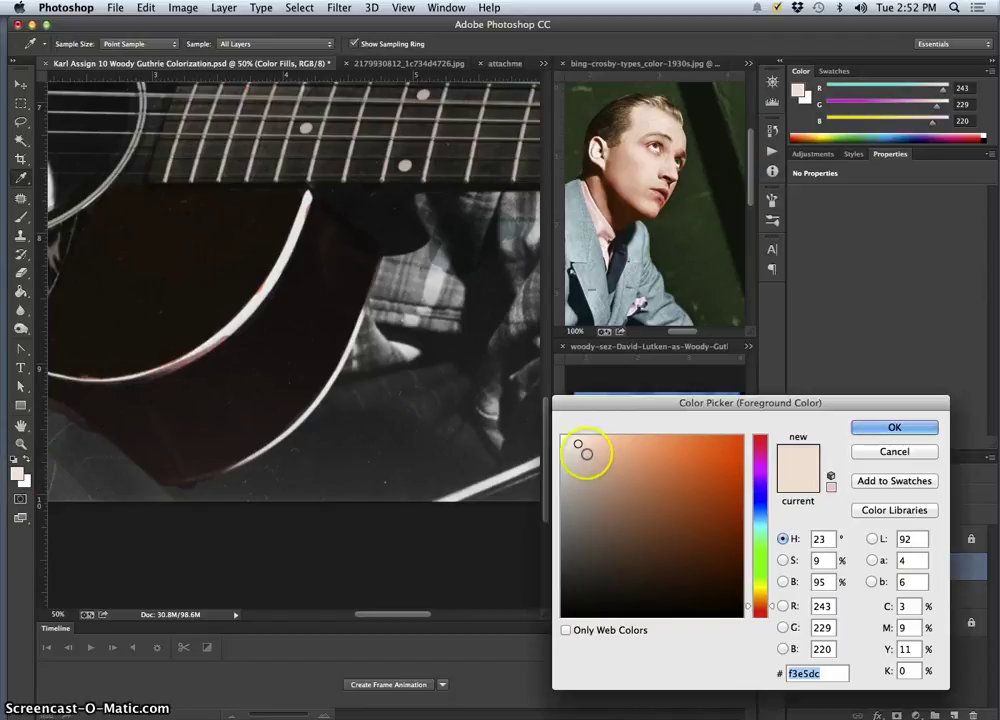
left_click(890, 426)
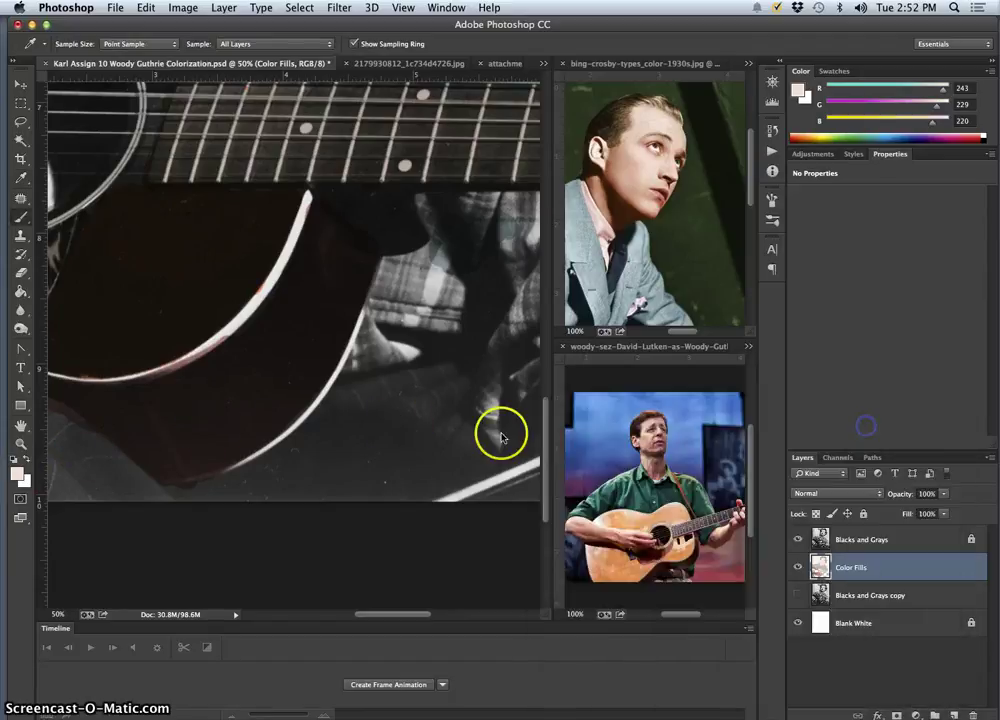
key("b")
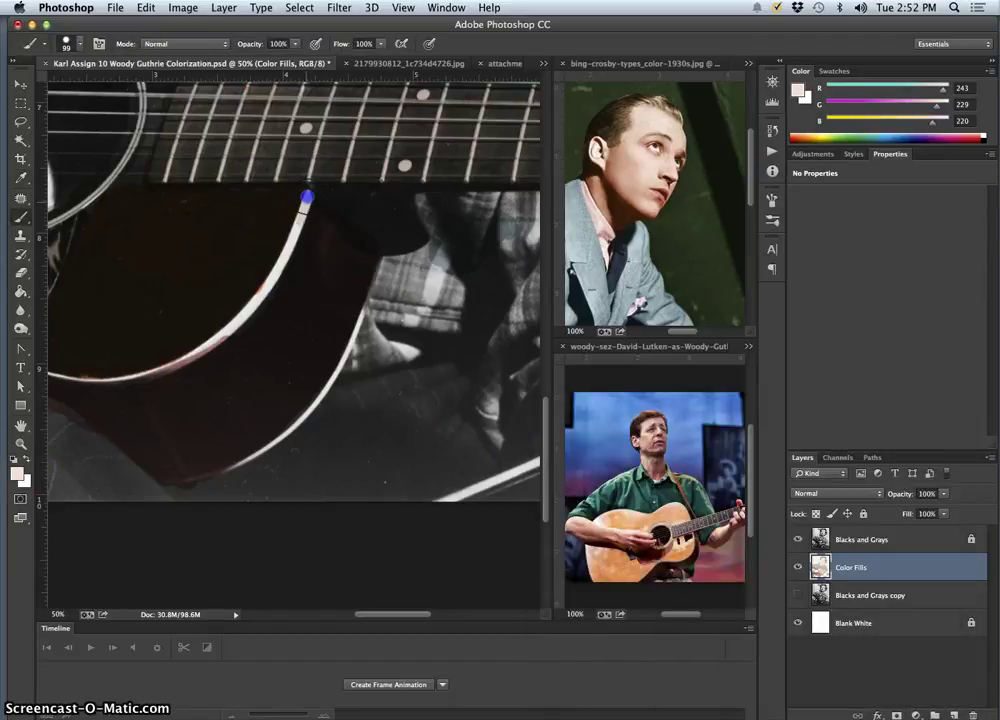
left_click_drag(307, 197, 289, 247)
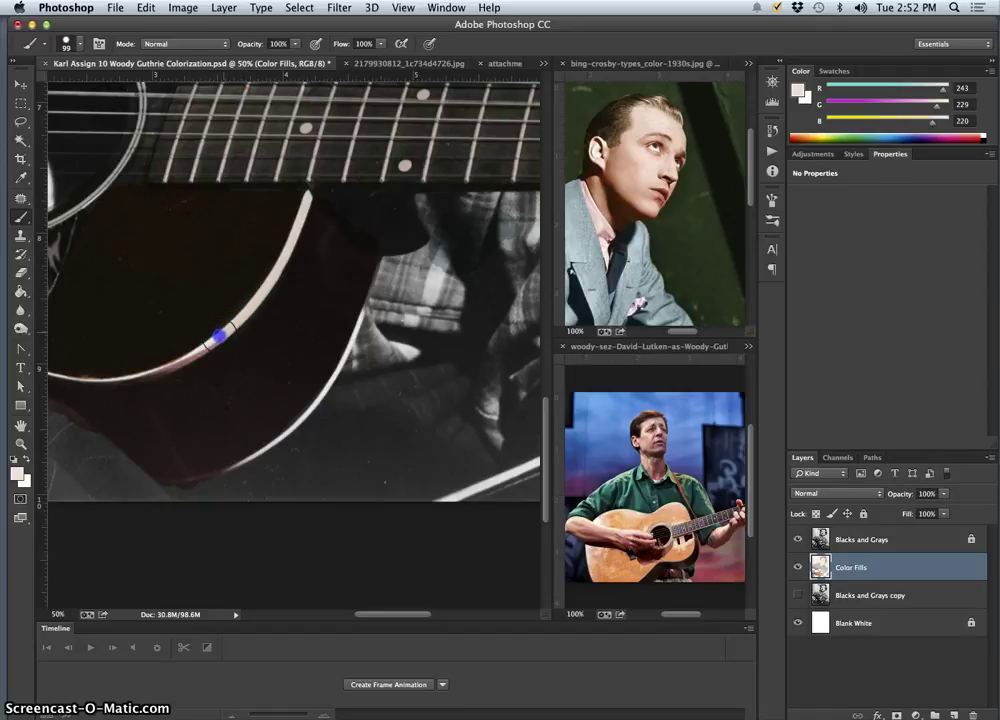
Step: With the Blacks and Grays layer hidden, use the Paint Bucket to fill the gaps between the guitar's upper edge and the shirt with cream, then reshow it
key("super+minus")
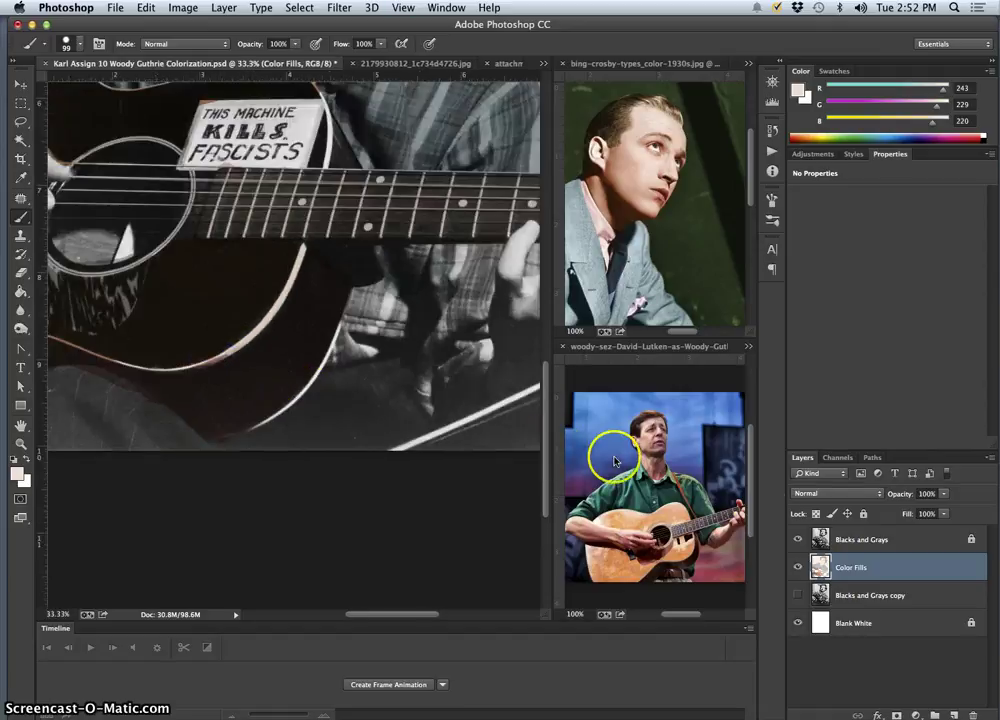
left_click(797, 540)
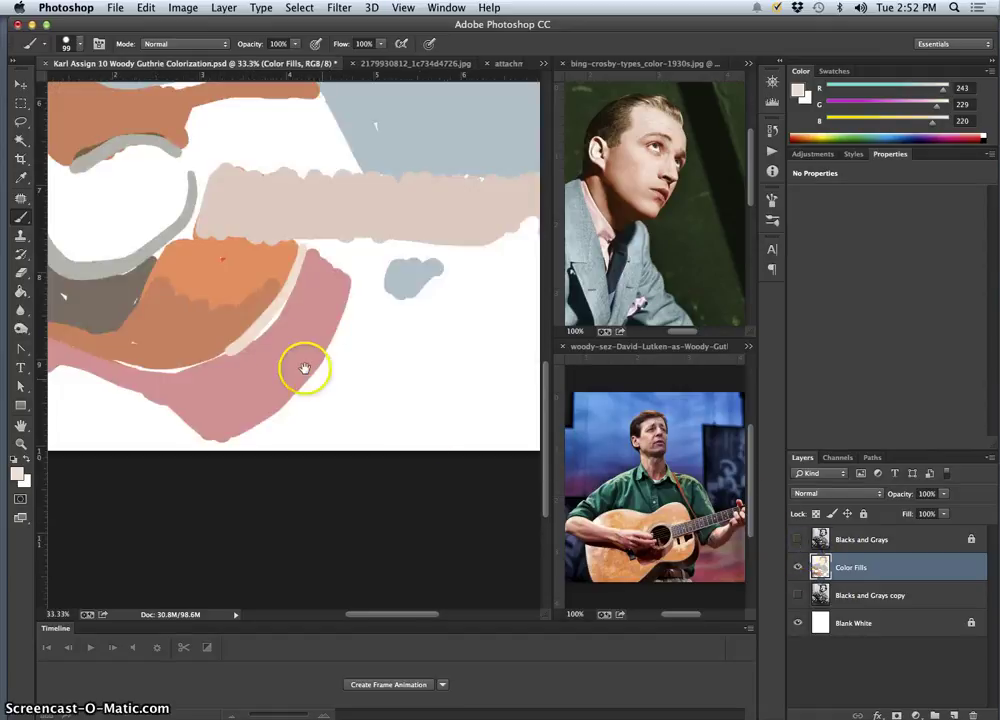
left_click_drag(373, 326, 411, 321)
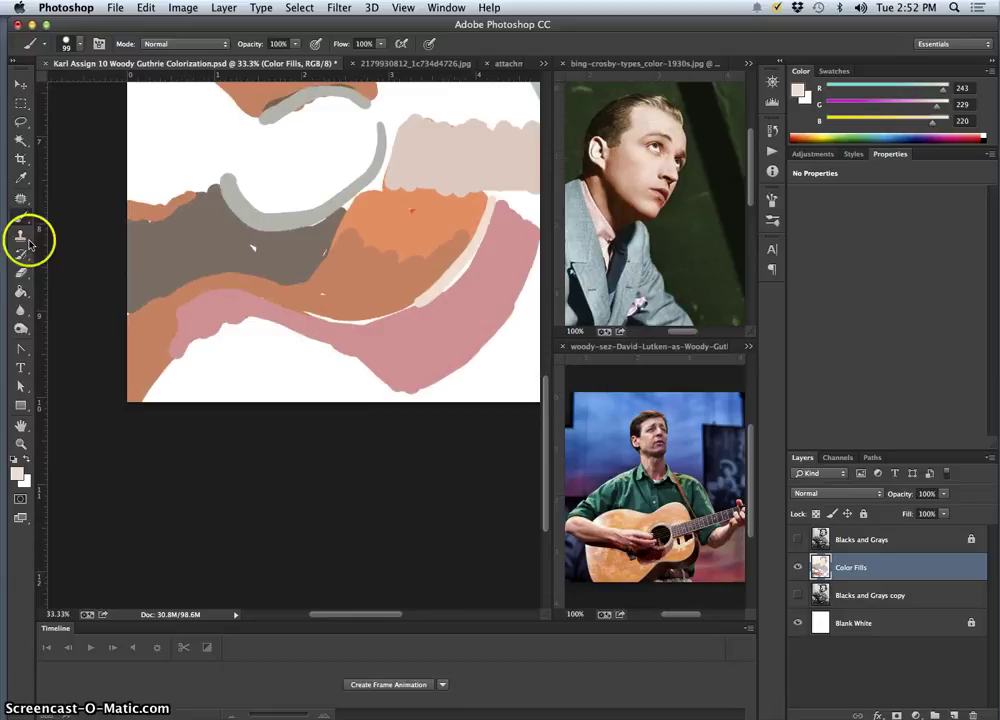
left_click(22, 290)
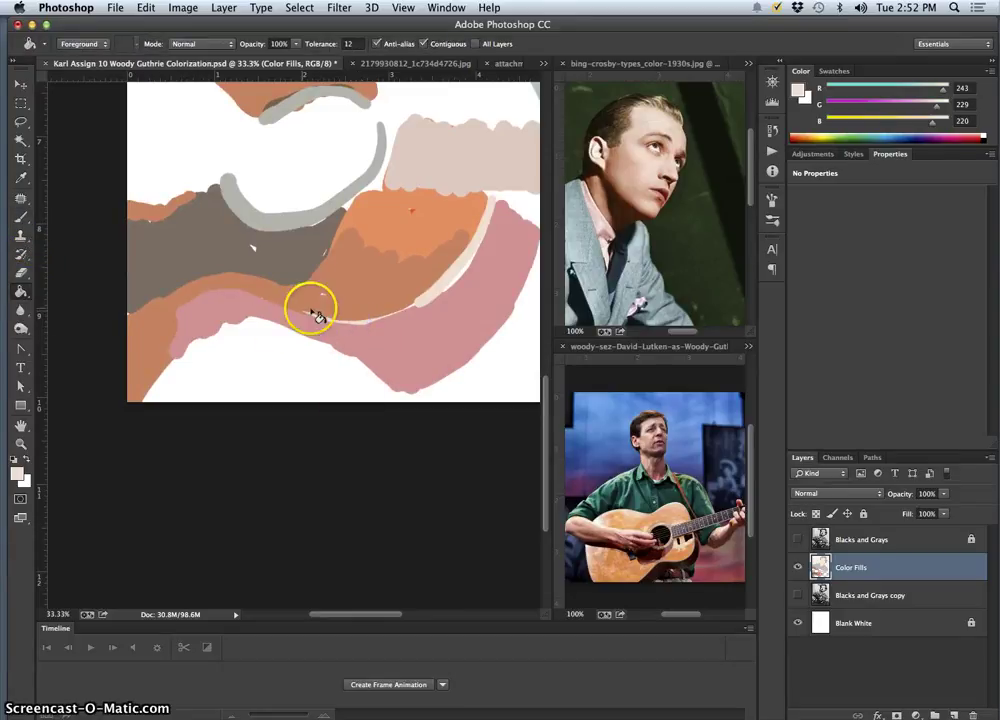
scroll(413, 324, "up", 5)
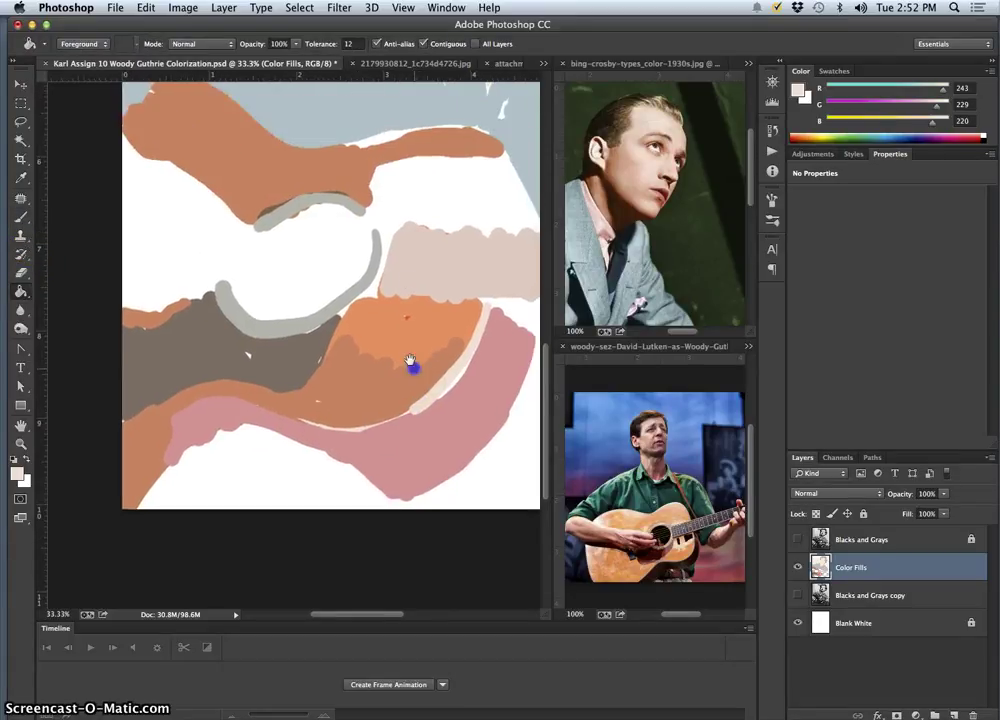
left_click(384, 134)
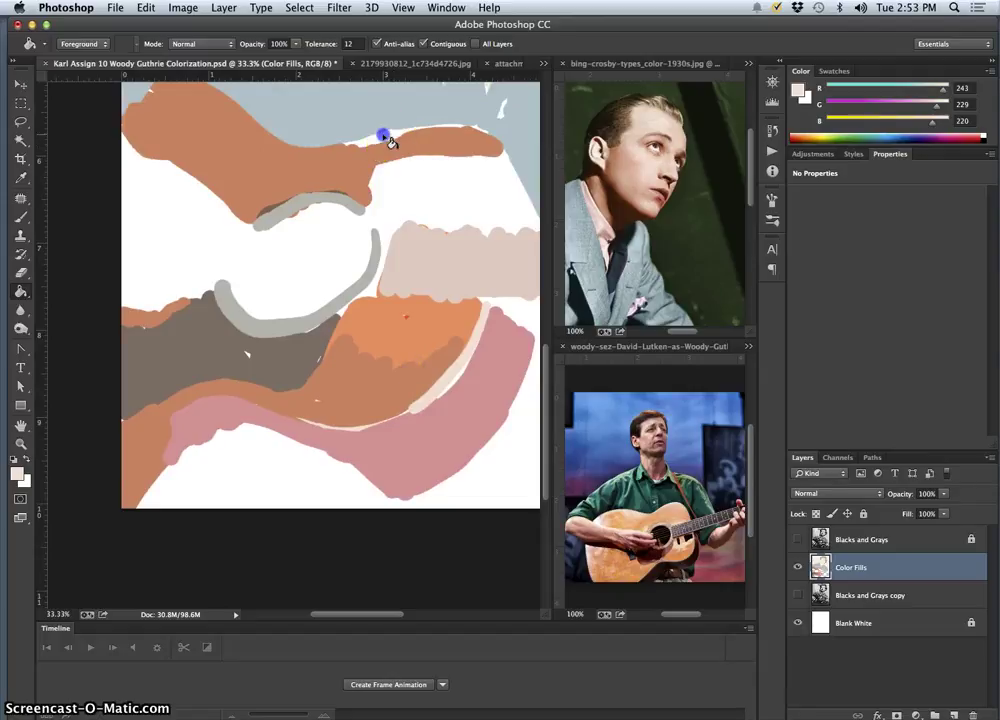
left_click(476, 127)
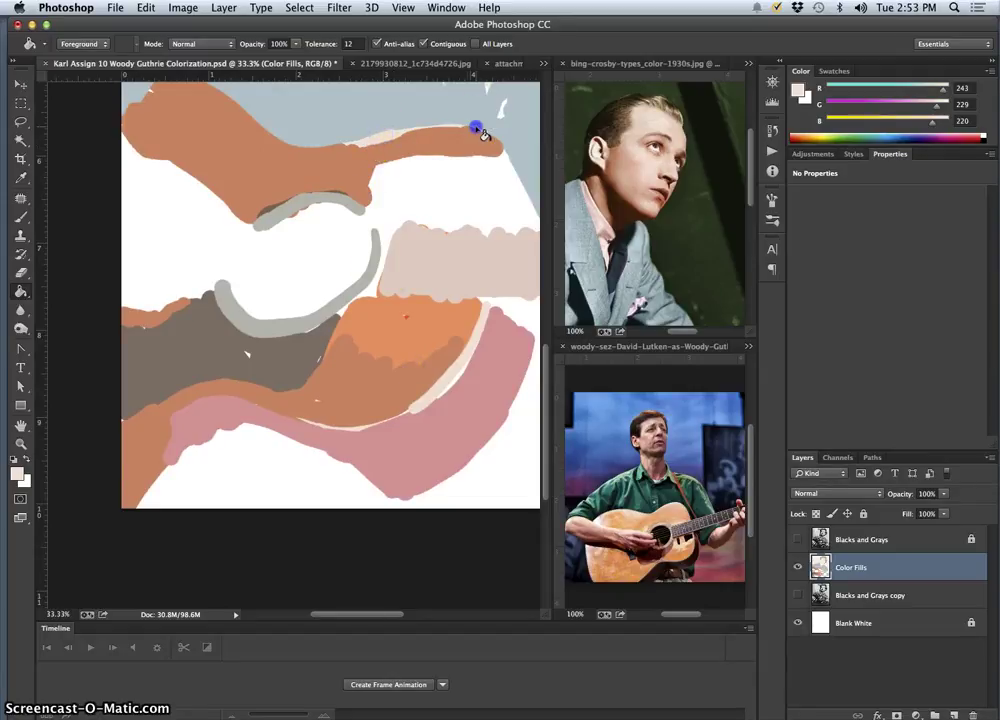
left_click(797, 540)
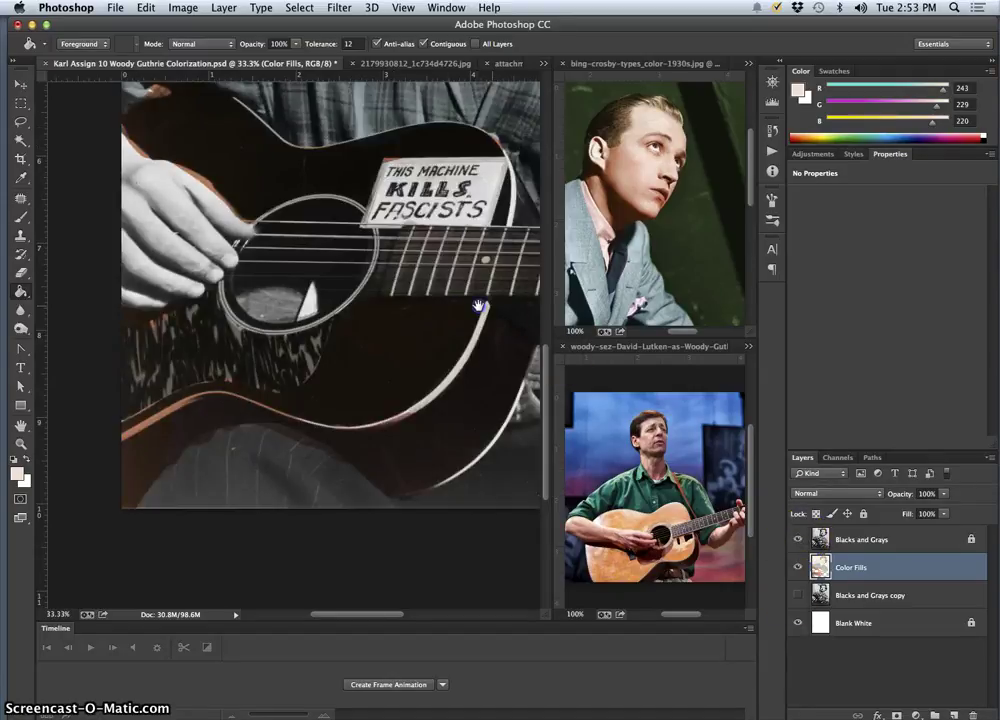
Step: Brush cream over the round fret markers on the neck nearest the guitar body
left_click_drag(482, 333, 411, 304)
left_click(20, 216)
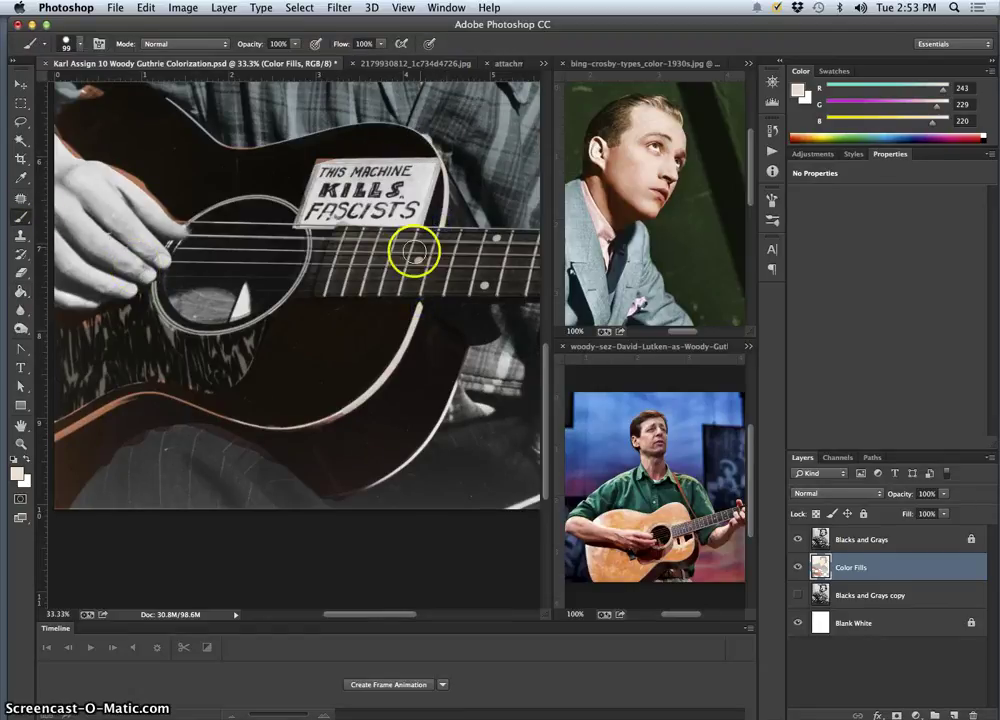
left_click(493, 237)
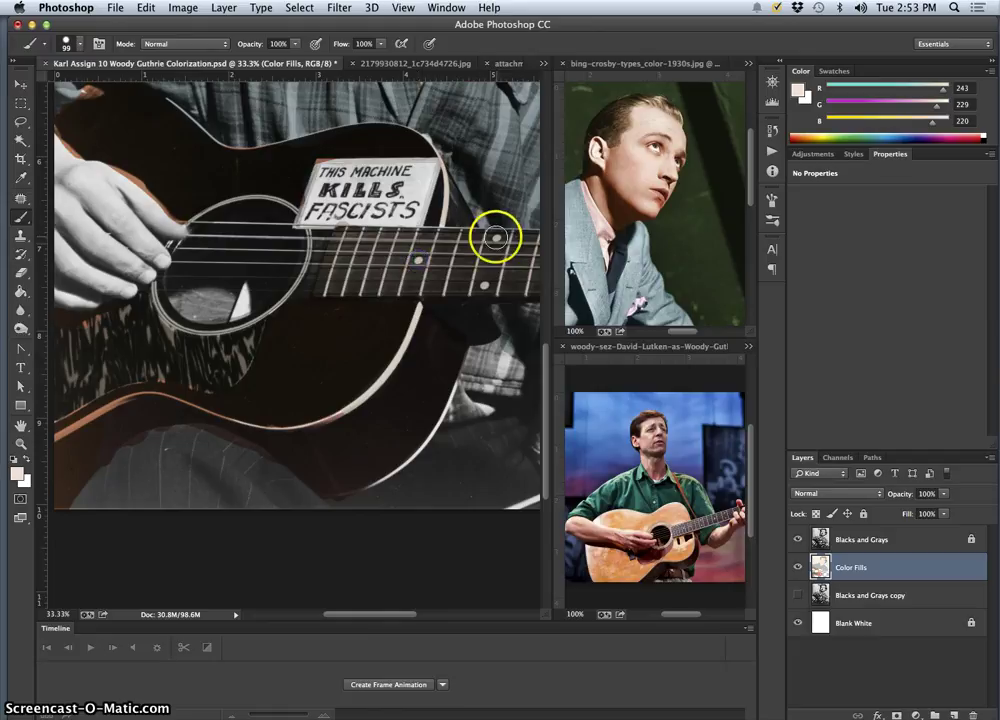
left_click(480, 285)
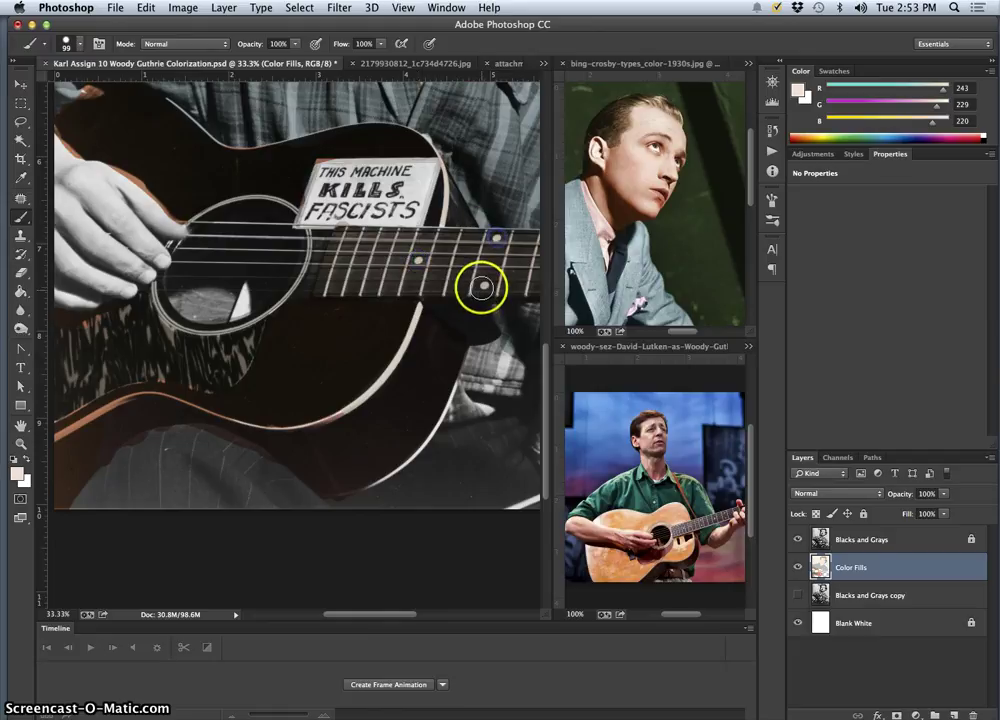
Step: Paint the metal frets cream along the neck, from the first markers back to the soundhole end of the fretboard
left_click(483, 233)
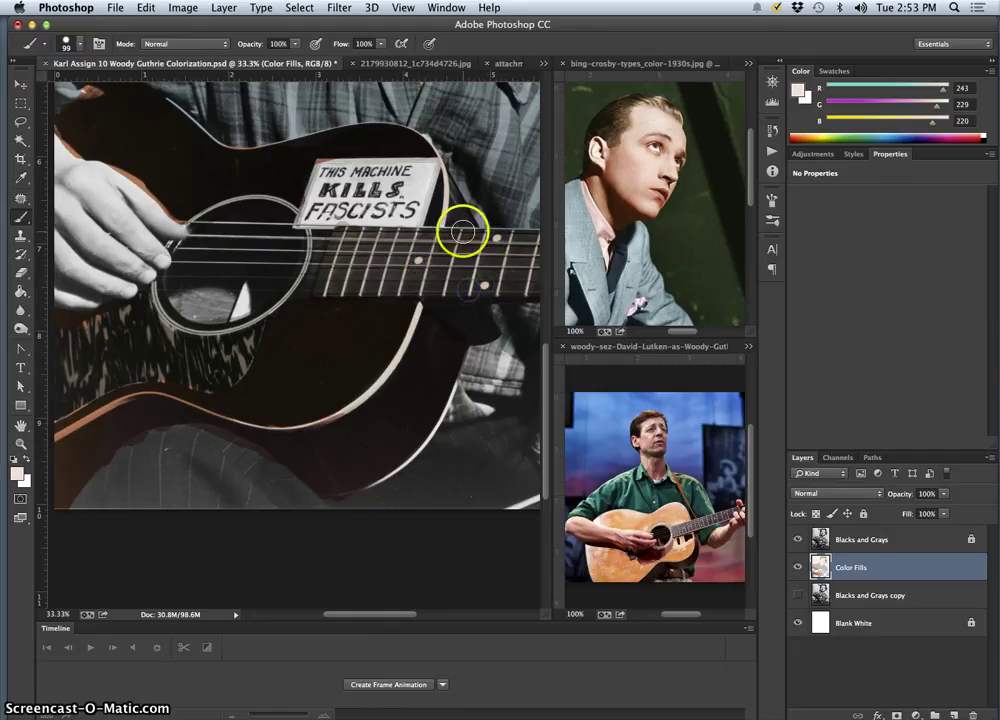
left_click(455, 252)
left_click(422, 285)
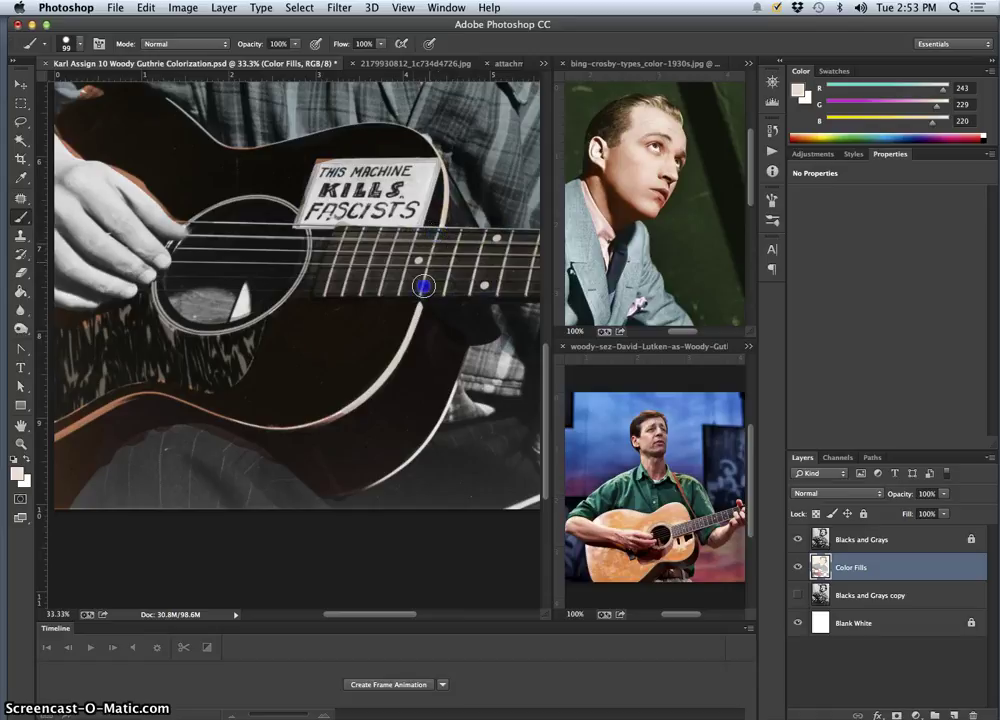
left_click(406, 264)
left_click(398, 290)
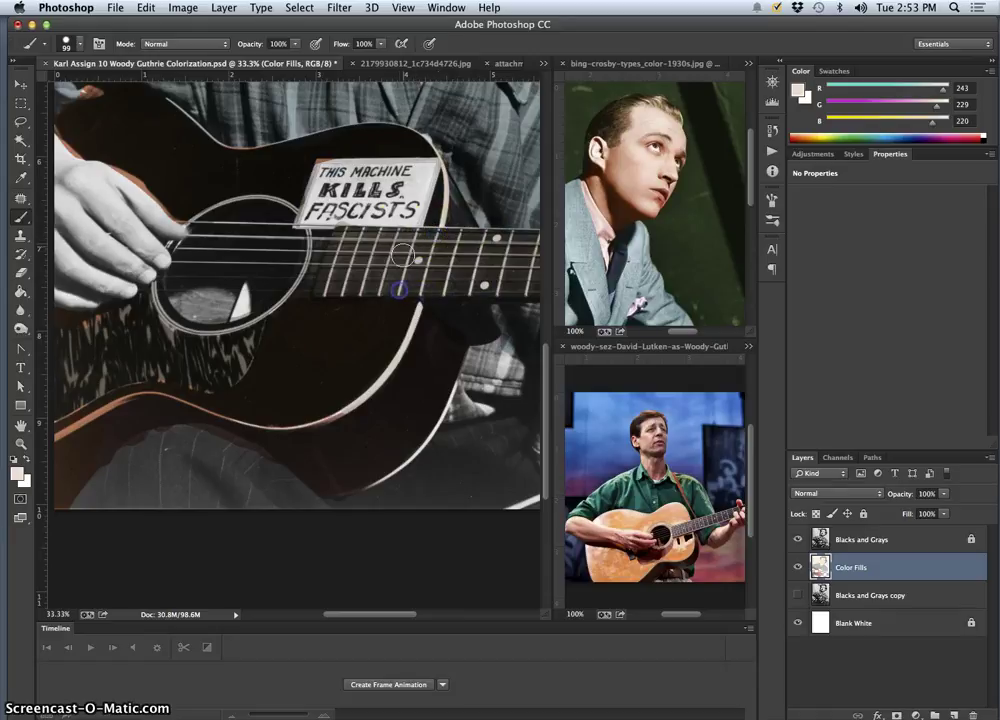
left_click(377, 240)
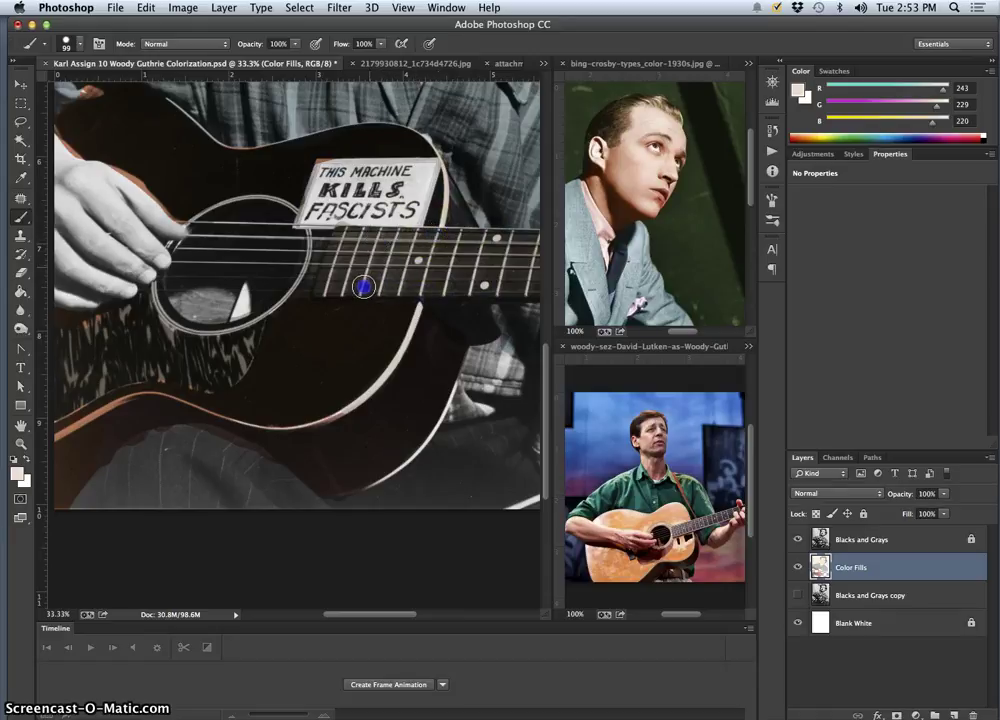
left_click(356, 254)
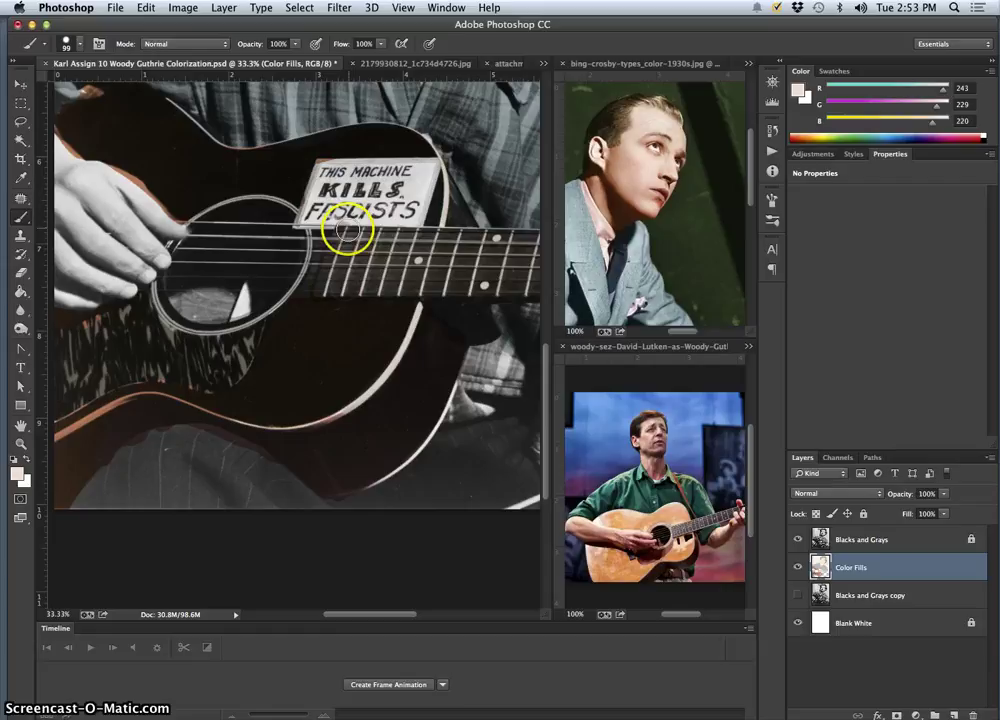
left_click(331, 280)
left_click(500, 272)
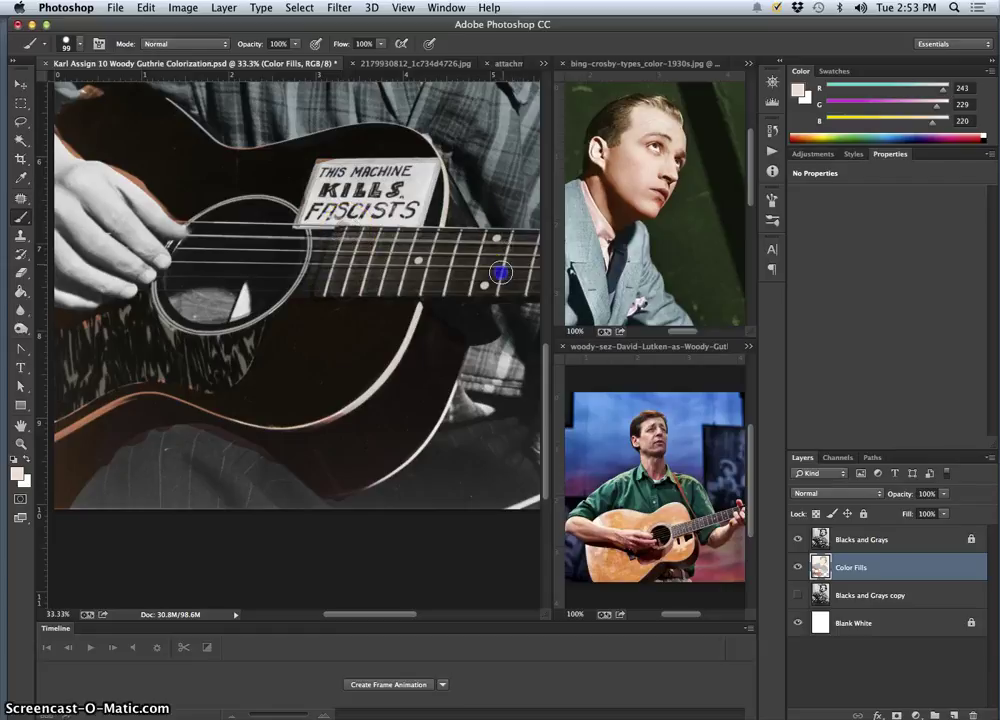
Step: Paint the remaining frets and round markers cream along the neck toward the fretting hand
mouse_move(525, 245)
left_mouse_down()
mouse_move(396, 243)
mouse_move(427, 247)
mouse_move(417, 290)
left_mouse_up()
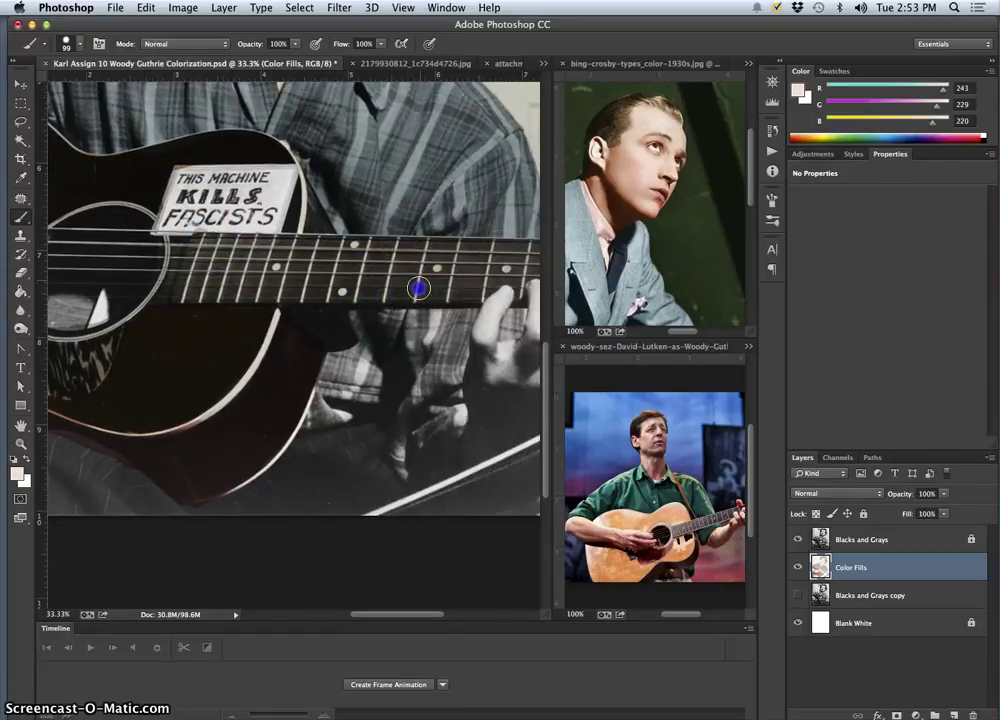
left_click_drag(458, 243, 449, 292)
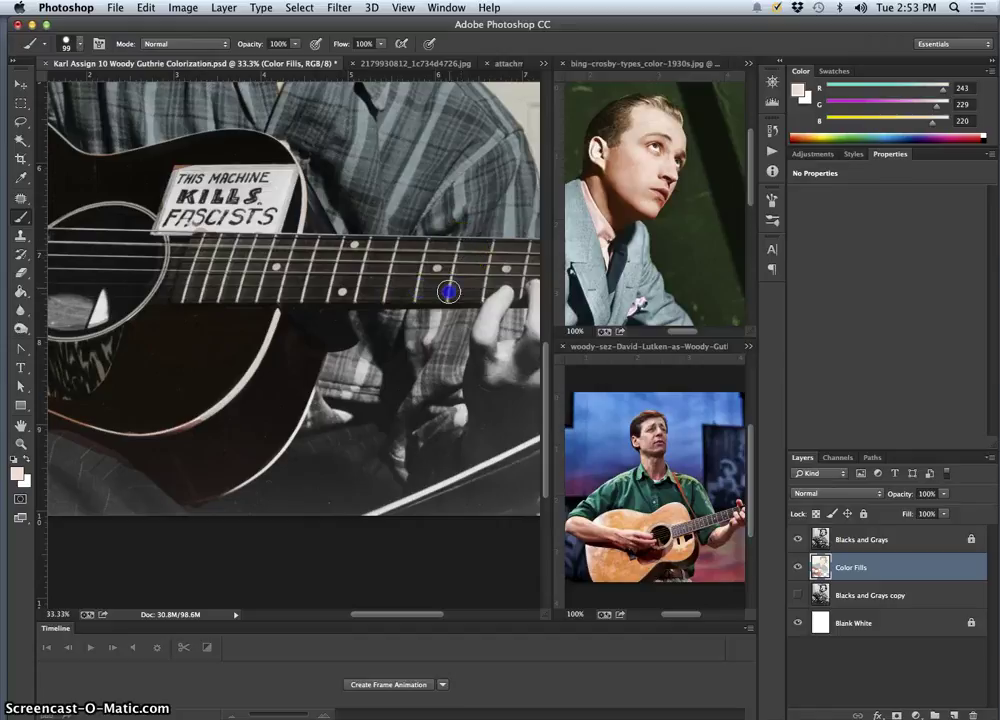
left_click(507, 269)
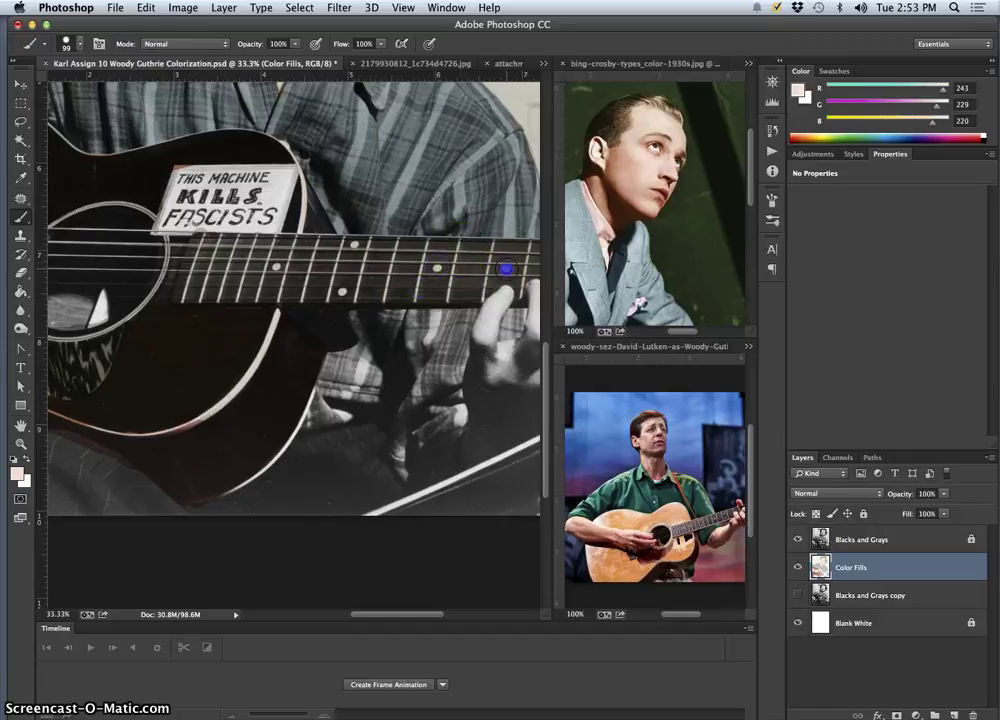
Step: Brush cream along the guitar's outer back rim, from below the shirt cuff down to the bottom of the body
left_click(528, 245)
left_click_drag(517, 262, 443, 250)
left_click(235, 390)
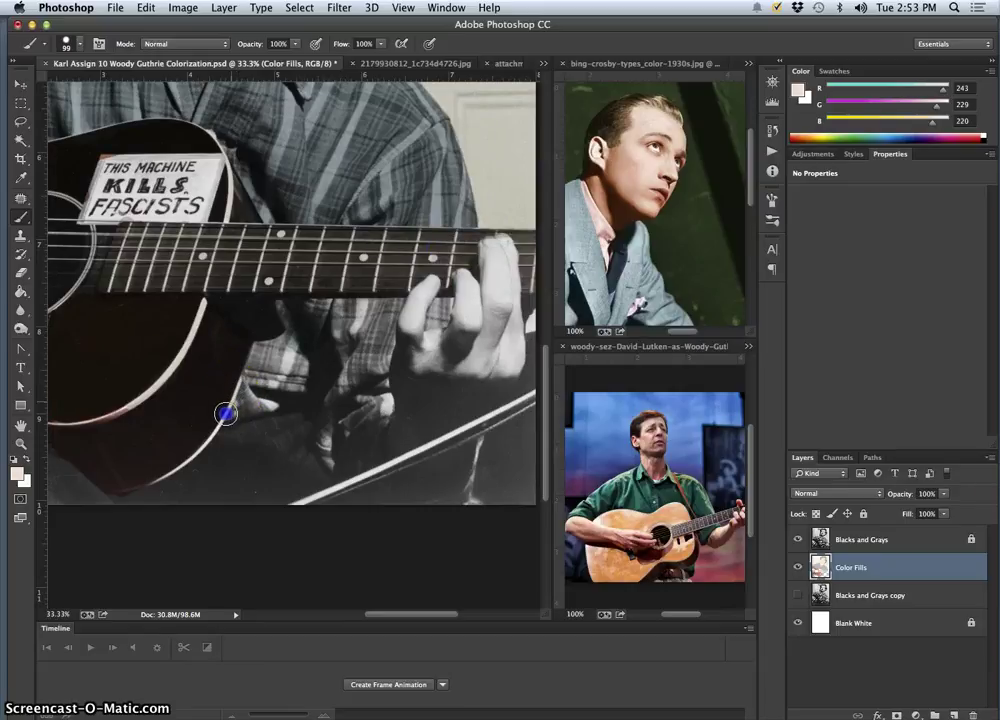
left_click_drag(191, 457, 152, 484)
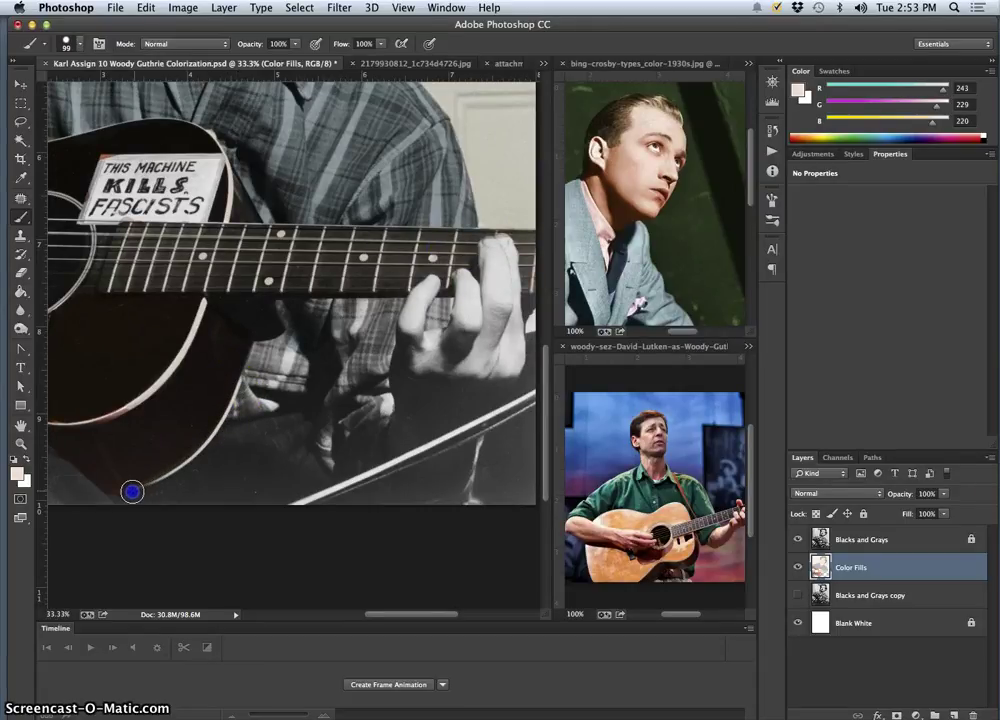
Step: Continue the cream binding along the front's lower edge, from the curve below the neck to the photo's outer border
scroll(241, 446, "left", 10)
scroll(241, 446, "down", 4)
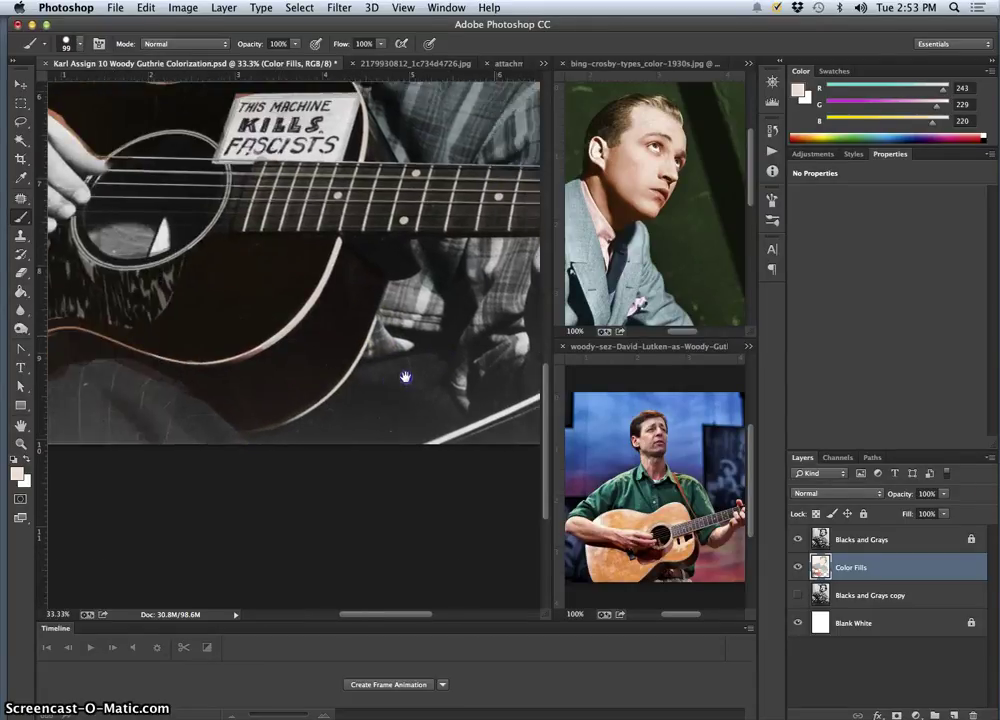
left_click(368, 322)
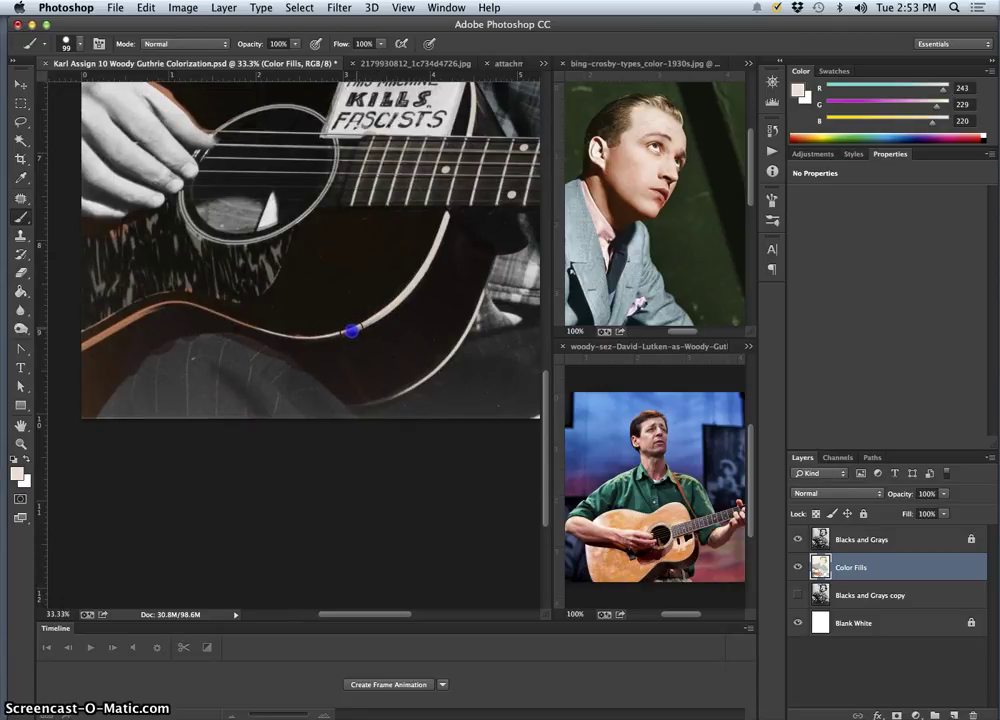
mouse_move(352, 330)
left_mouse_down()
mouse_move(324, 340)
mouse_move(263, 330)
left_mouse_up()
left_click(259, 327)
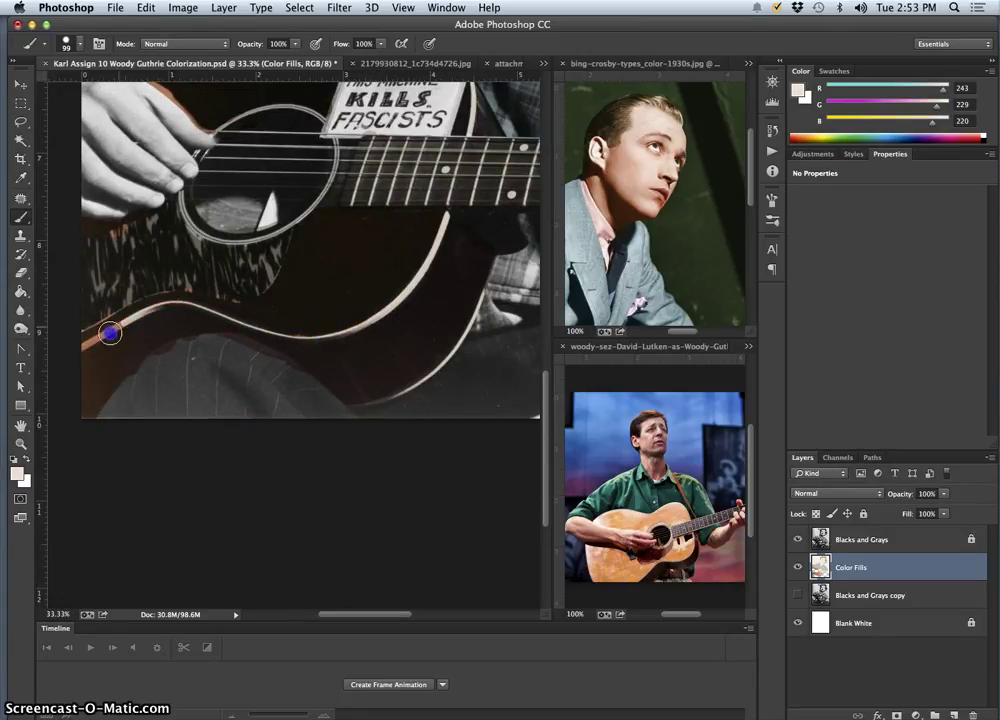
left_click_drag(78, 353, 116, 325)
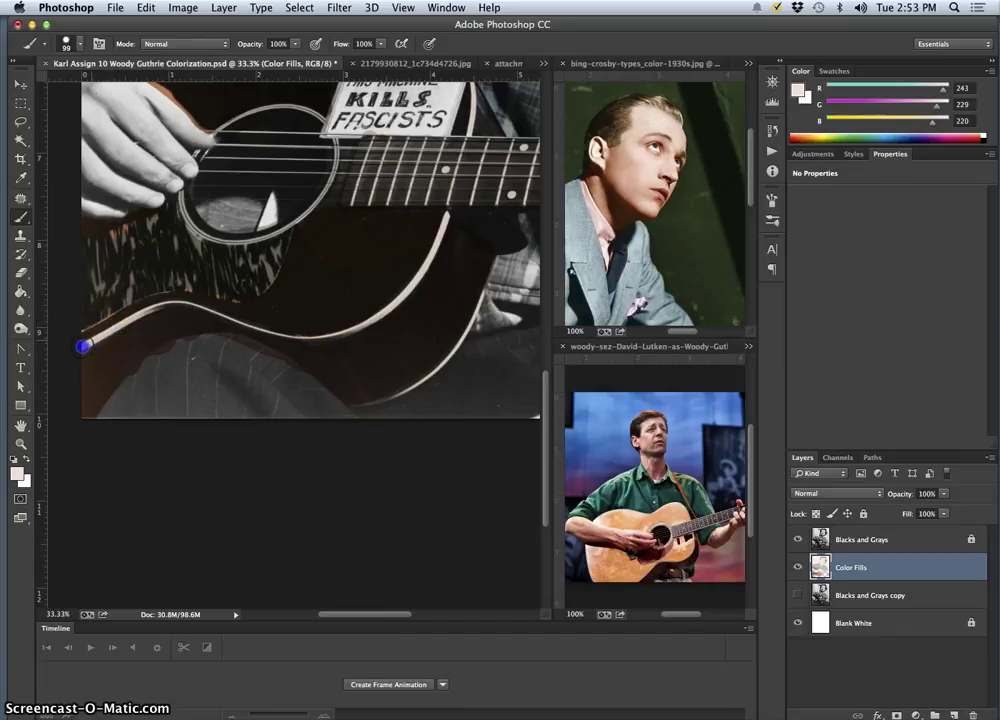
Step: Paint the ring around the guitar's soundhole cream, working around the picking fingers and up to the strings
key("space")
left_click_drag(404, 318, 419, 432)
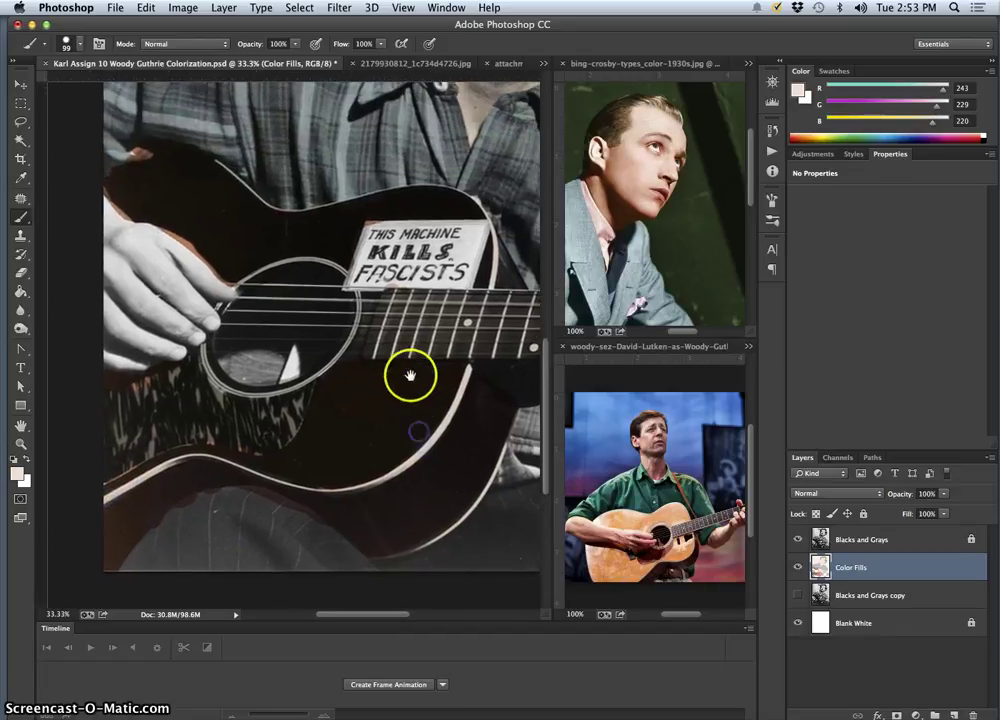
left_click_drag(344, 364, 313, 389)
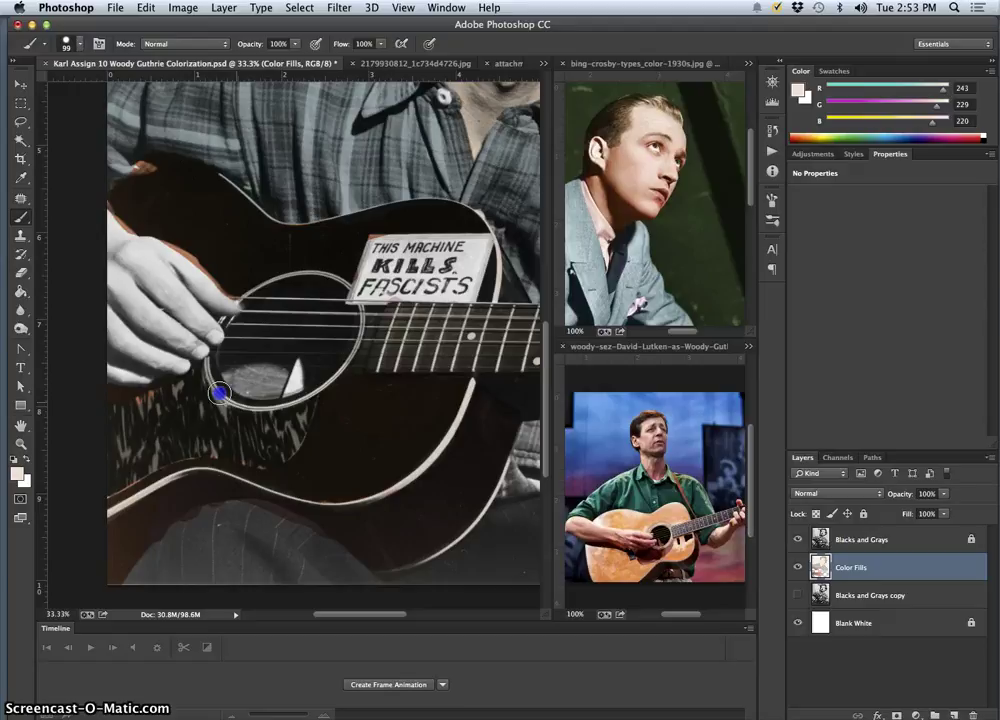
left_click(207, 361)
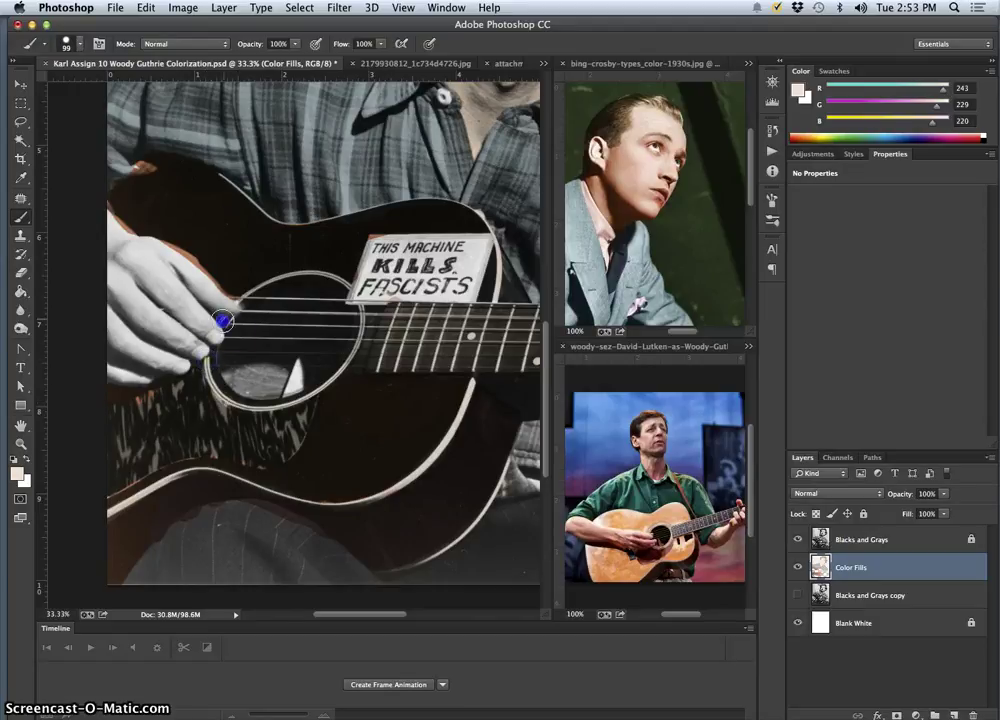
left_click_drag(224, 319, 263, 285)
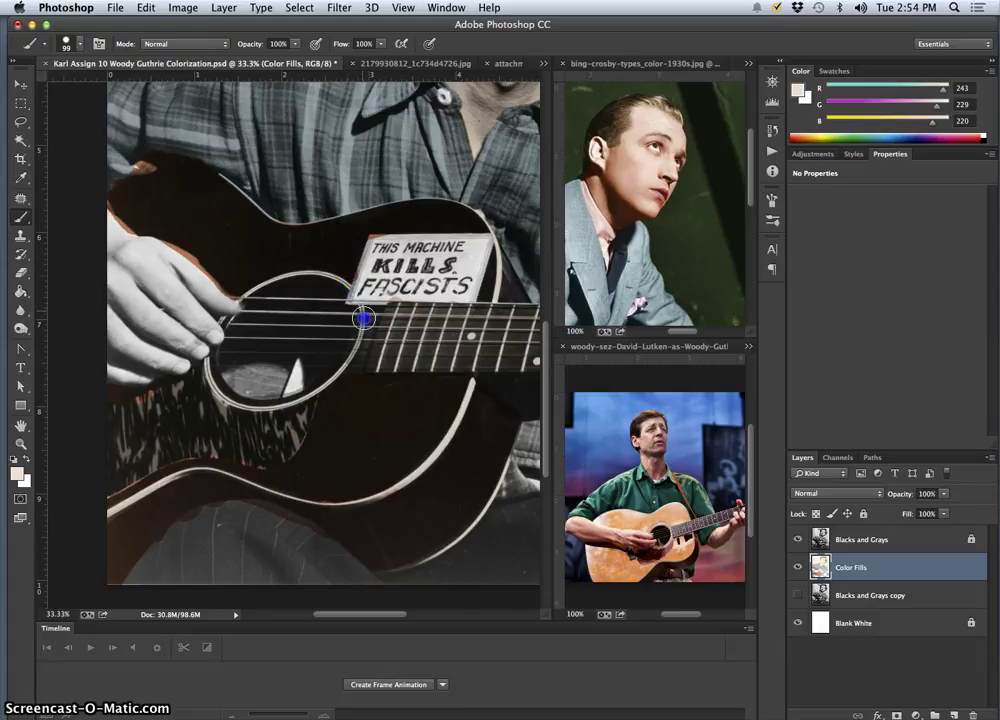
mouse_move(363, 318)
left_mouse_down()
mouse_move(355, 345)
mouse_move(365, 352)
left_mouse_up()
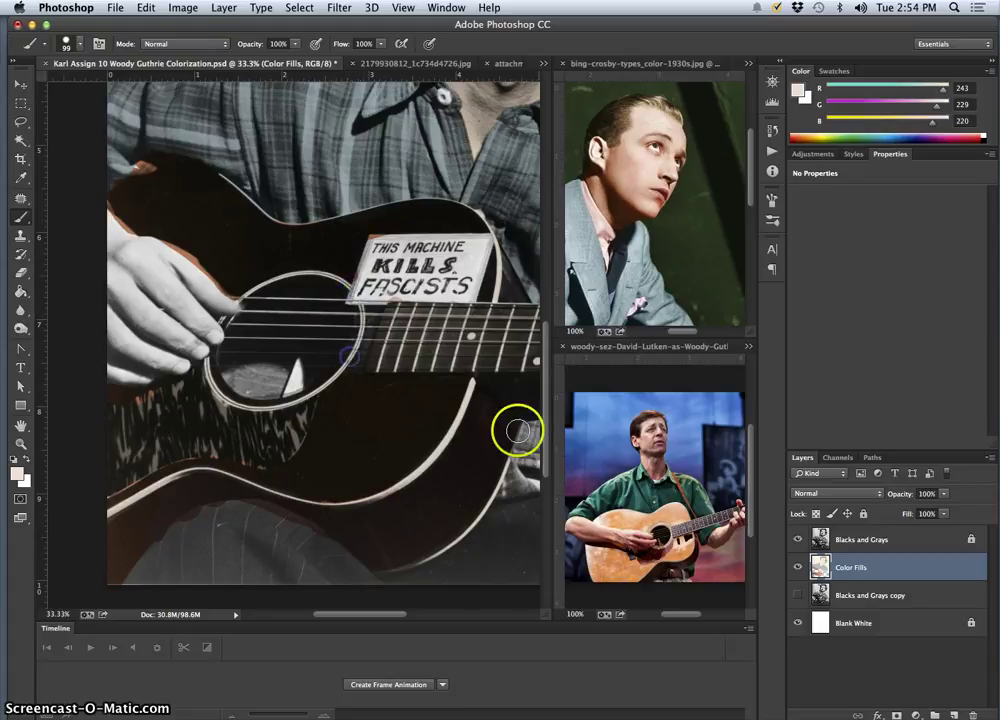
Step: Try a peach tone (RGB 253, 210, 178) sampled from the guitarist reference photo on the wood visible inside the soundhole
left_click(614, 525, "alt")
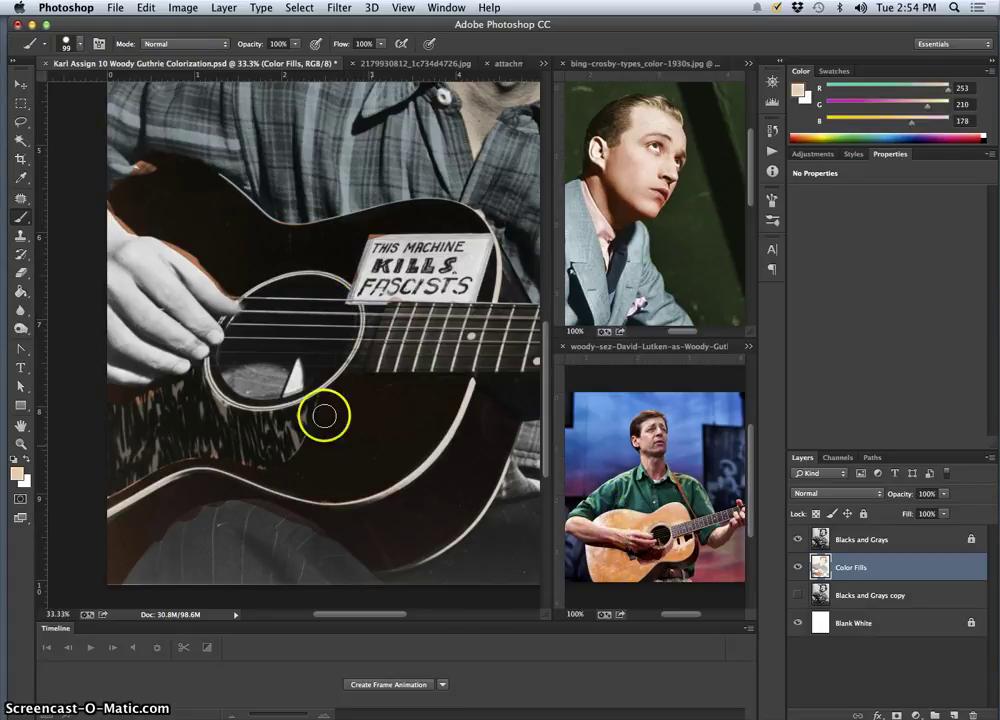
left_click(275, 374)
left_click_drag(281, 376, 290, 364)
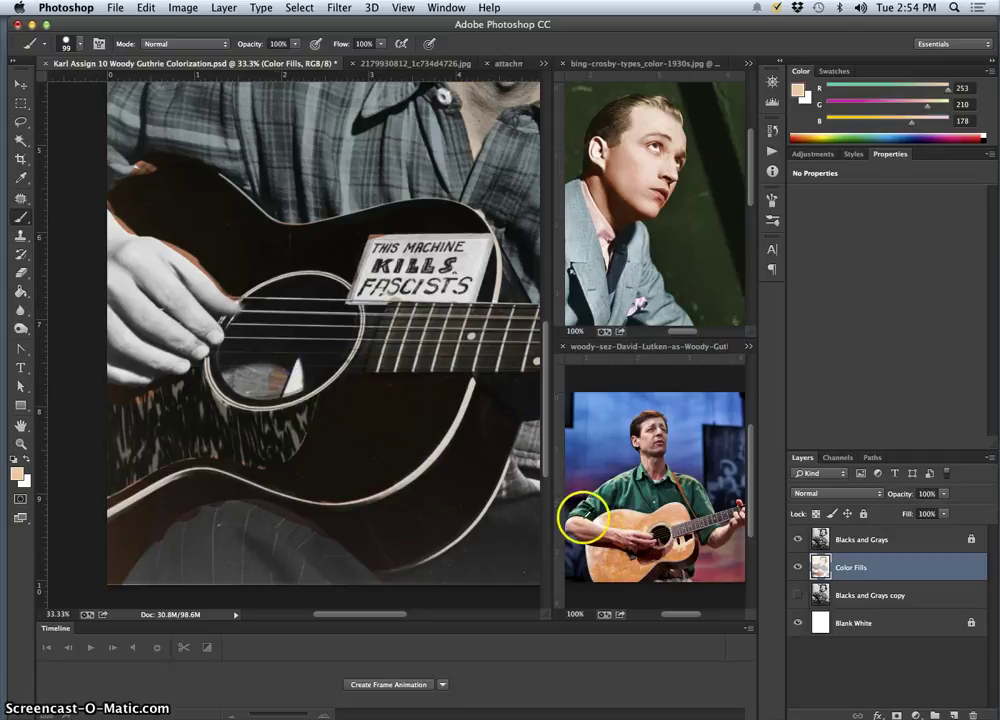
Step: Adjust the foreground colour to pale cream f9f0e2 and paint the guitar's interior wood inside the soundhole with it
left_click(598, 533, "alt")
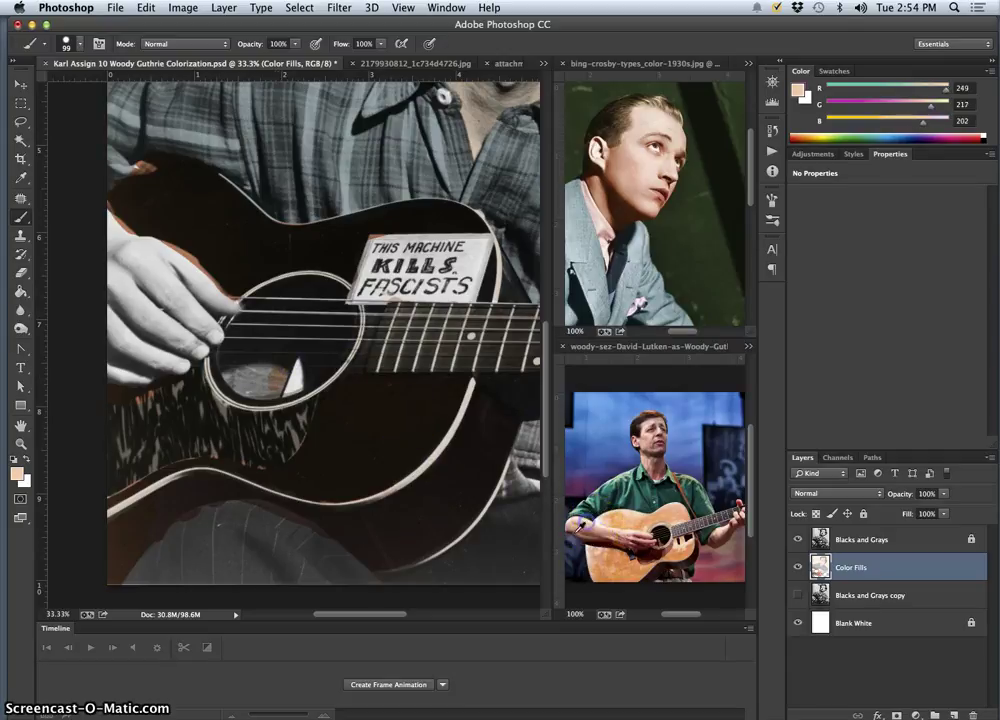
left_click(17, 474)
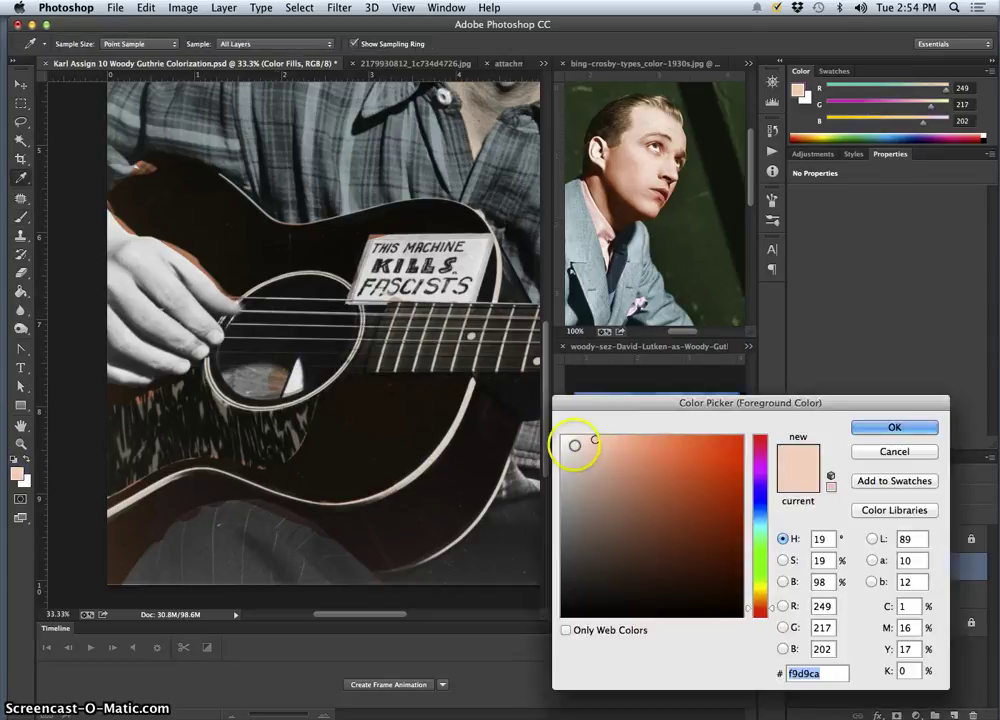
left_click_drag(576, 444, 577, 440)
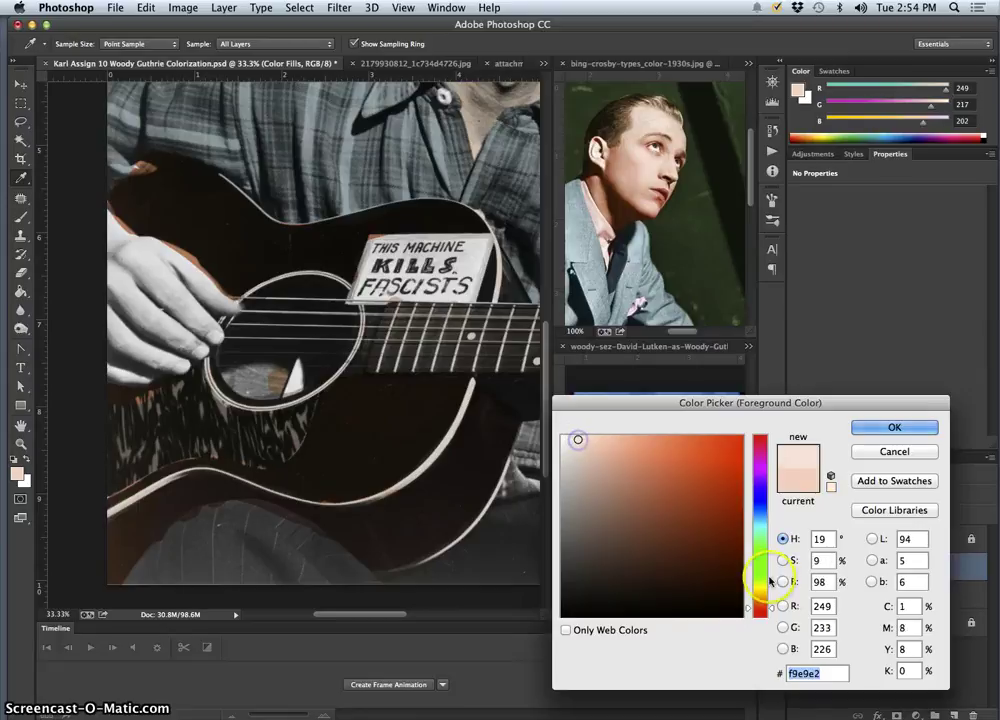
left_click(757, 598)
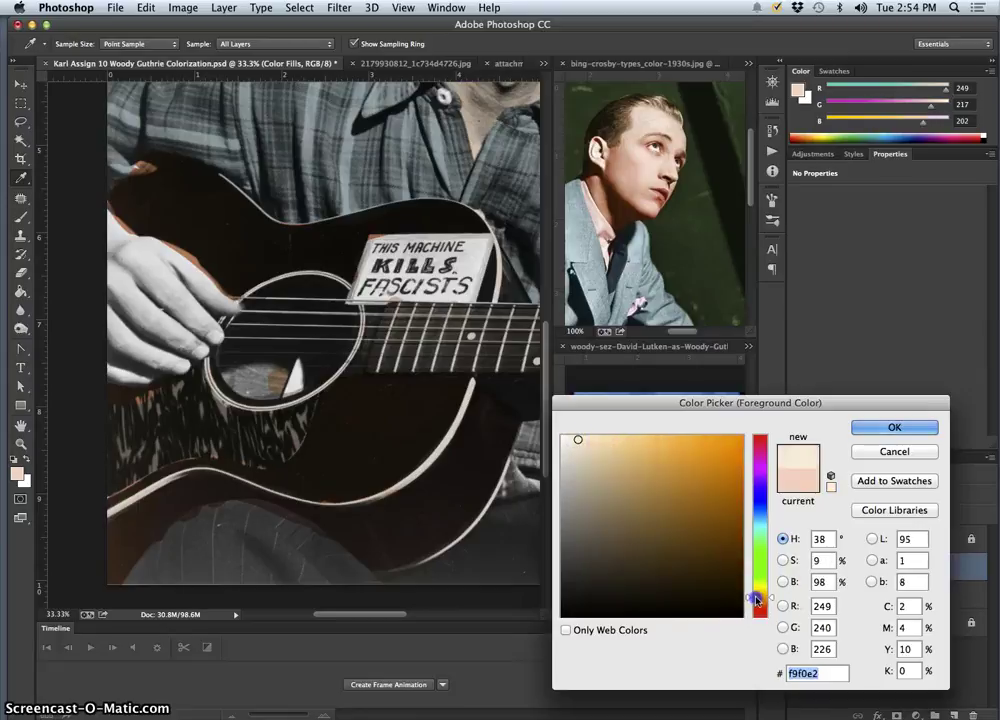
left_click(894, 427)
key("b")
left_click_drag(268, 368, 284, 362)
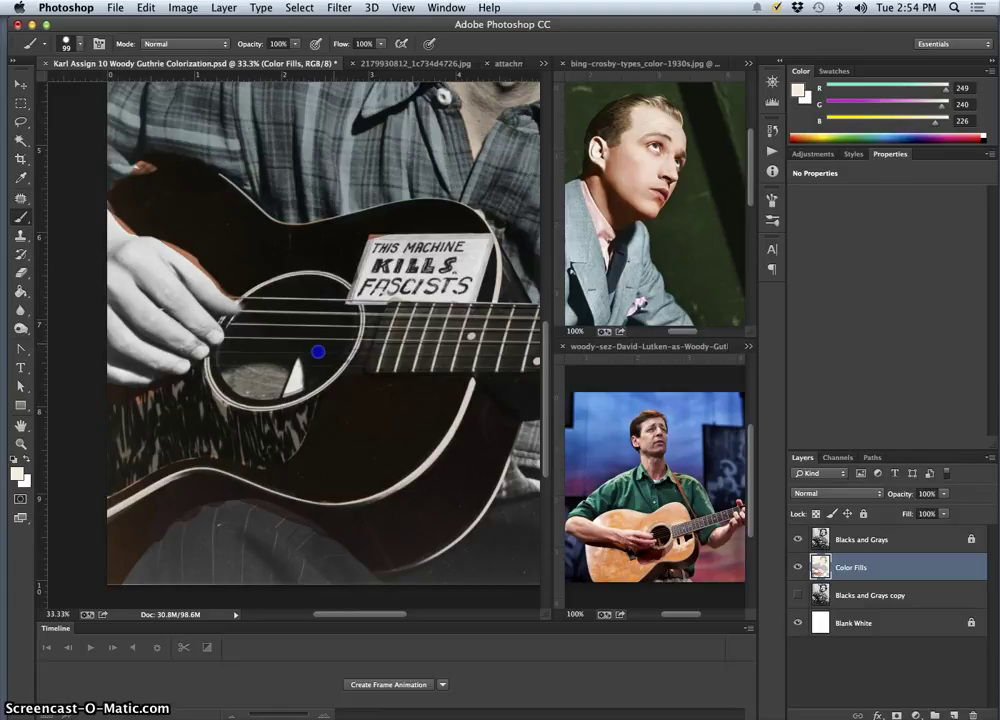
Step: Sample a tan wood colour (RGB 240, 192, 156) from the reference guitar and paint the soundhole's inner edge nearest the neck
right_click(318, 352)
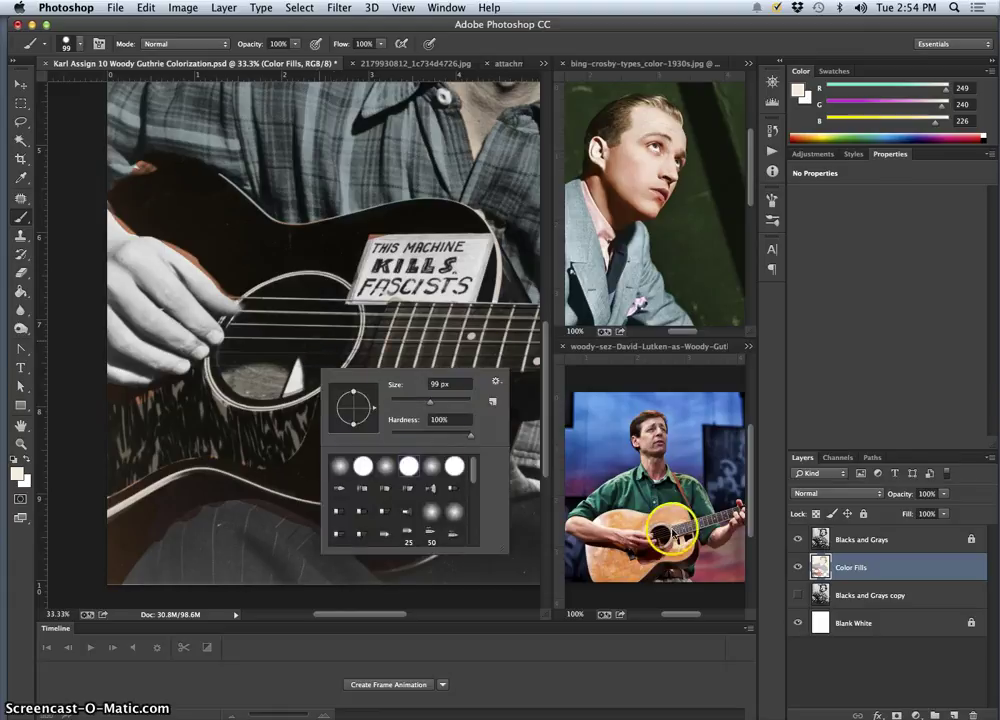
left_click(645, 602, "alt")
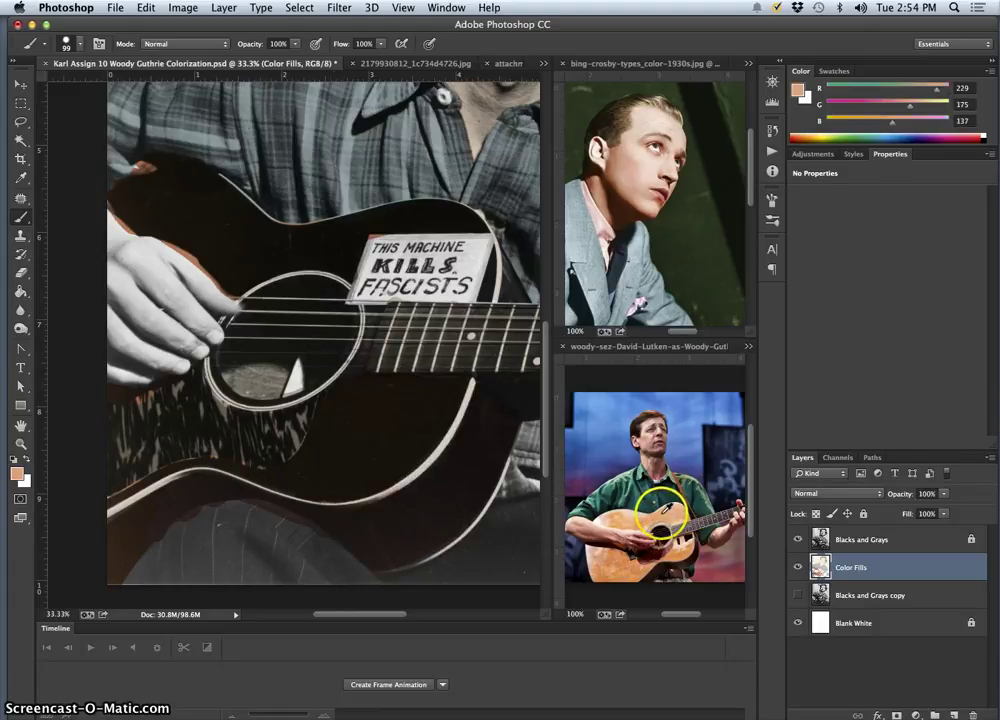
left_click(661, 513, "alt")
left_click_drag(350, 323, 348, 337)
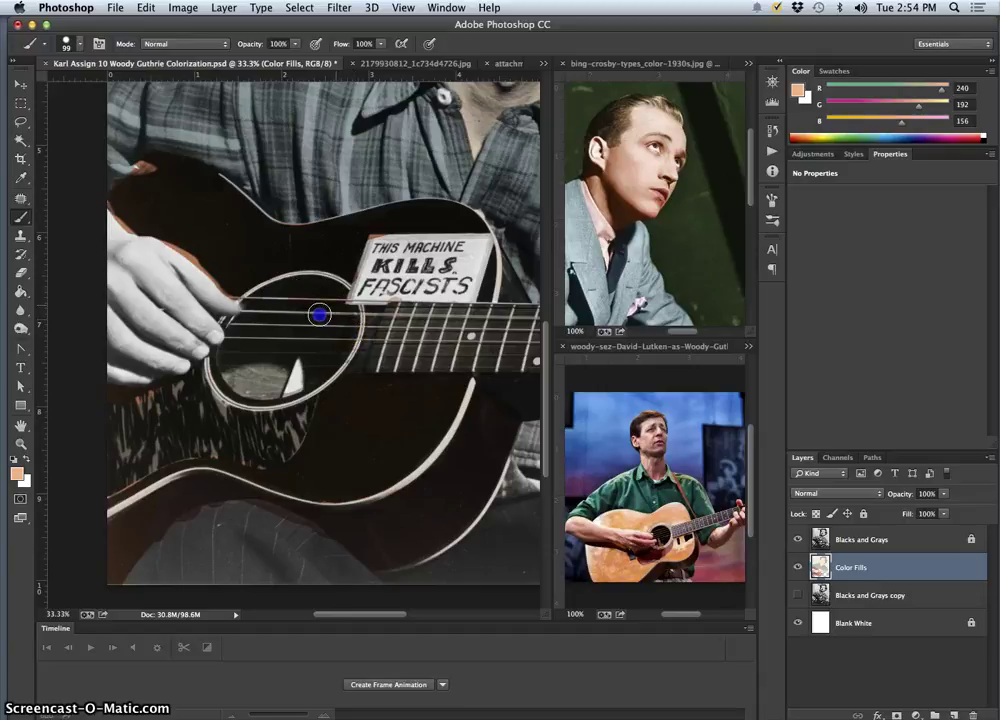
Step: Hide the Blacks and Grays layer and cover most of the tan inside the soundhole with the sampled pale cream
left_click(797, 539)
left_click(293, 337, "alt")
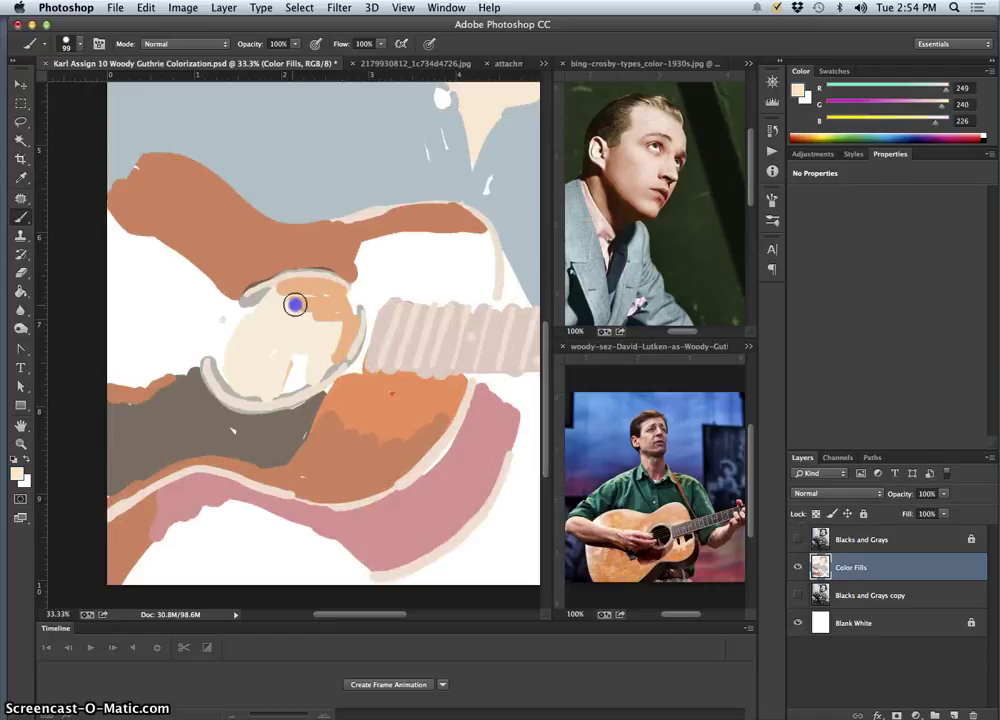
mouse_move(316, 297)
left_mouse_down()
mouse_move(295, 292)
mouse_move(335, 339)
mouse_move(335, 361)
left_mouse_up()
Step: Paint a sampled gray (RGB 193, 193, 187) band inside the soundhole's neck-side edge, and show the Blacks and Grays layer again
left_click(332, 370, "alt")
left_click(336, 350)
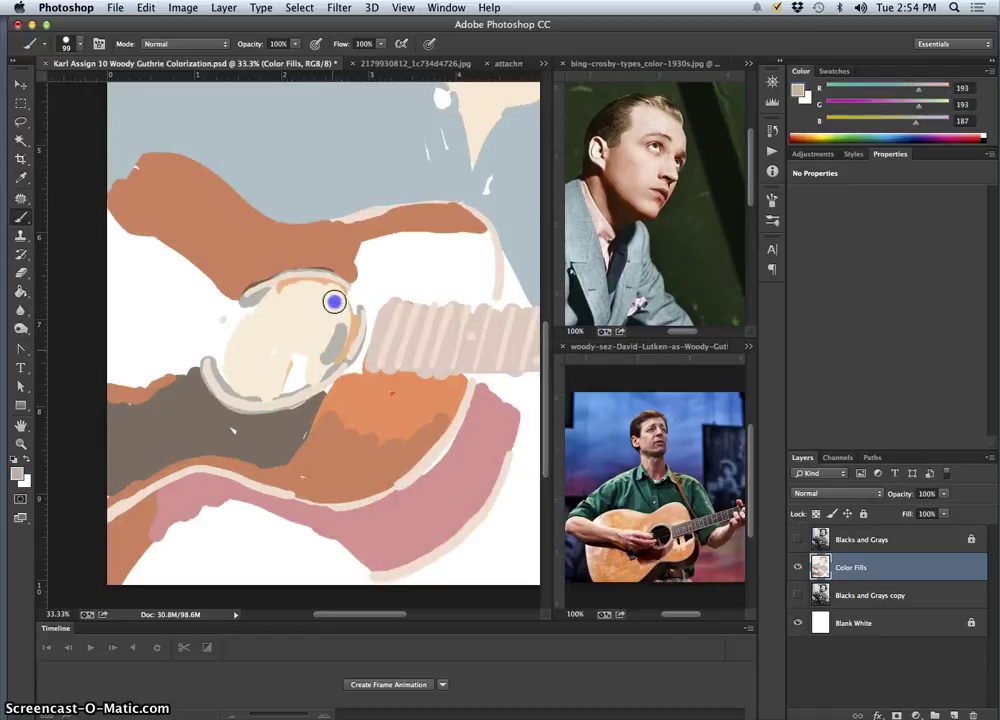
left_click_drag(334, 301, 318, 290)
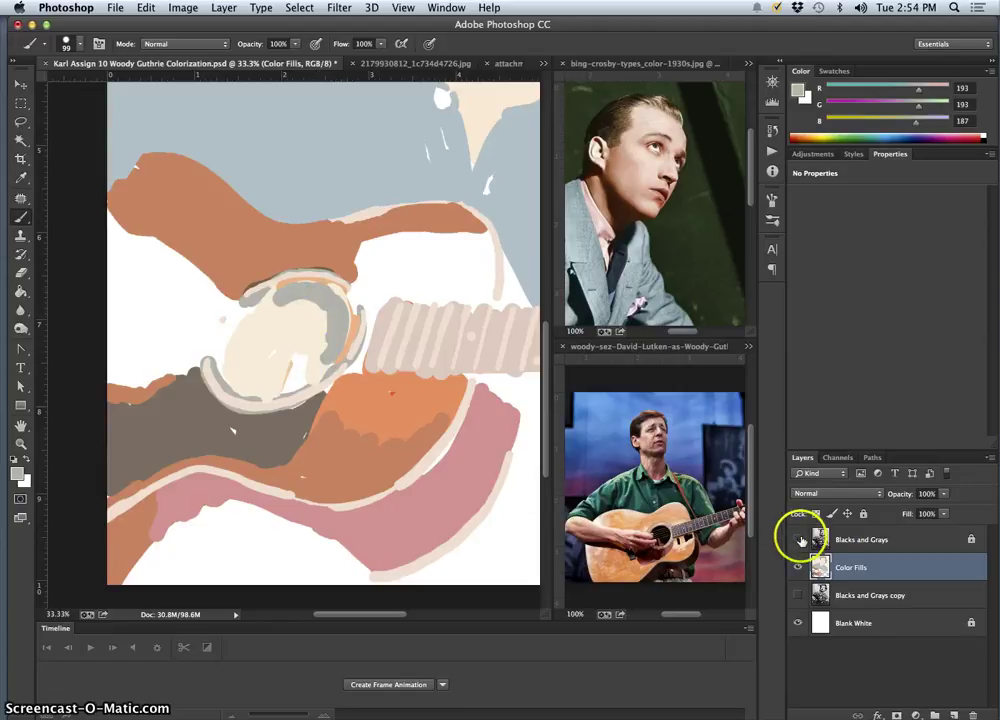
left_click(797, 539)
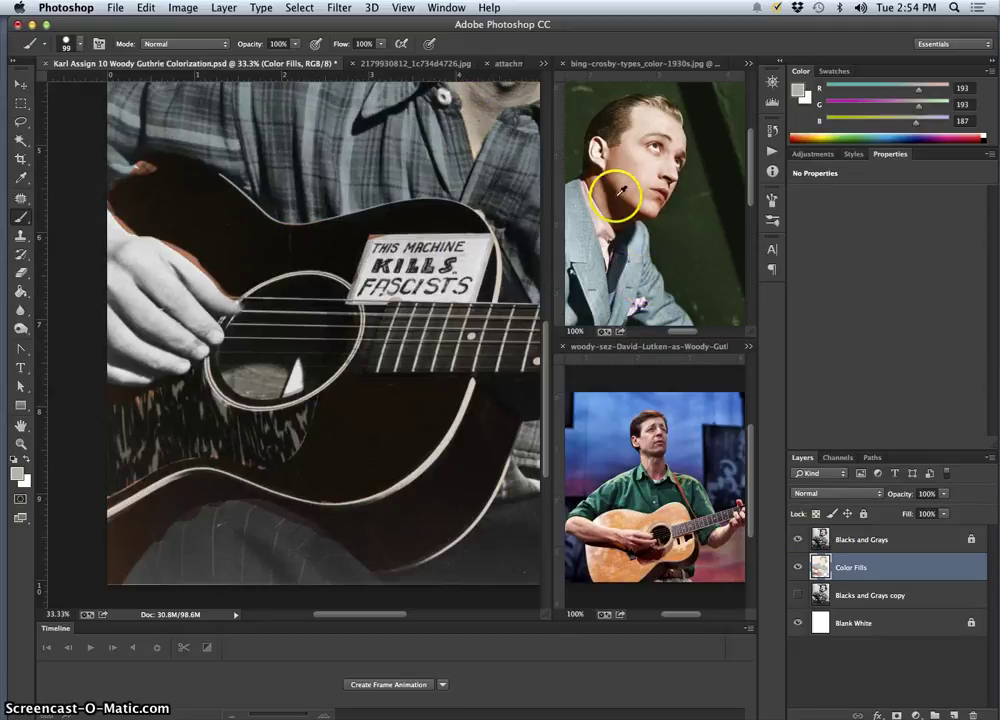
Step: Paint the "This Machine Kills Fascists" sign in warm off-whites sampled from the ear in the Bing Crosby reference, including RGB 255, 244, 240
left_click(598, 162, "alt")
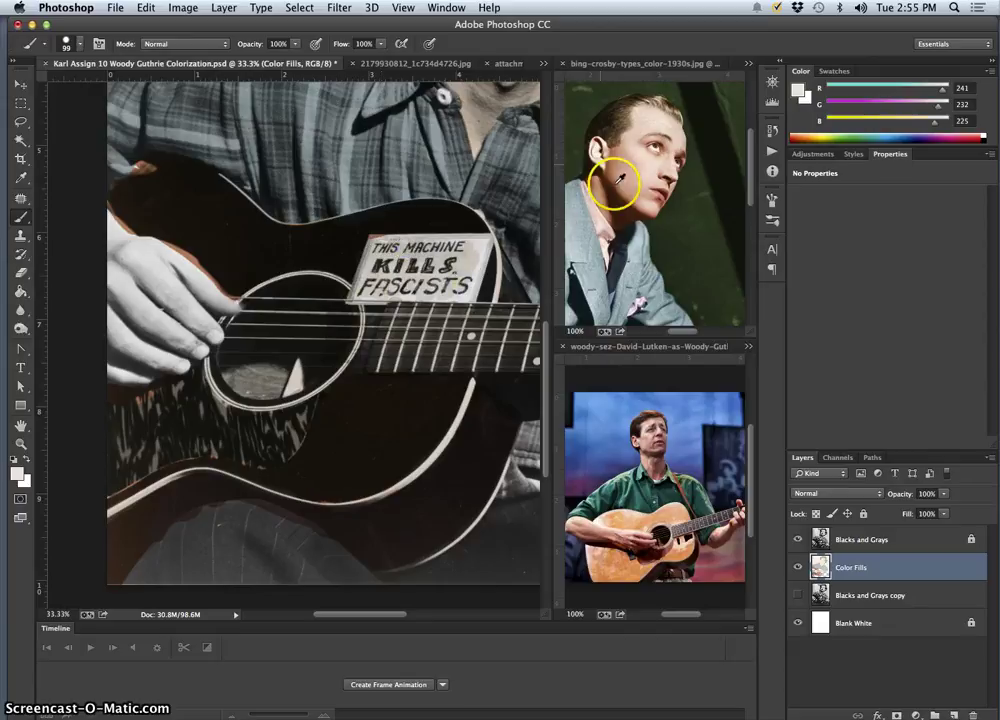
left_click(598, 148, "alt")
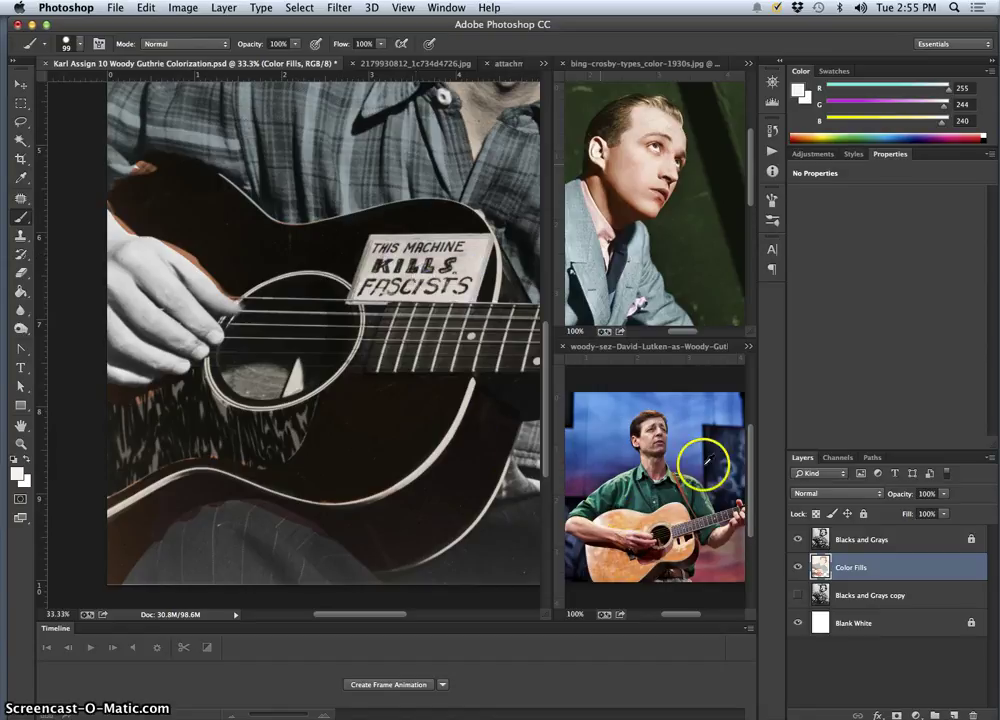
Step: Paint the strumming hand and its fingers with a skin tone (RGB 246, 227, 212) sampled from the reference guitarist's arm
left_click(726, 527, "alt")
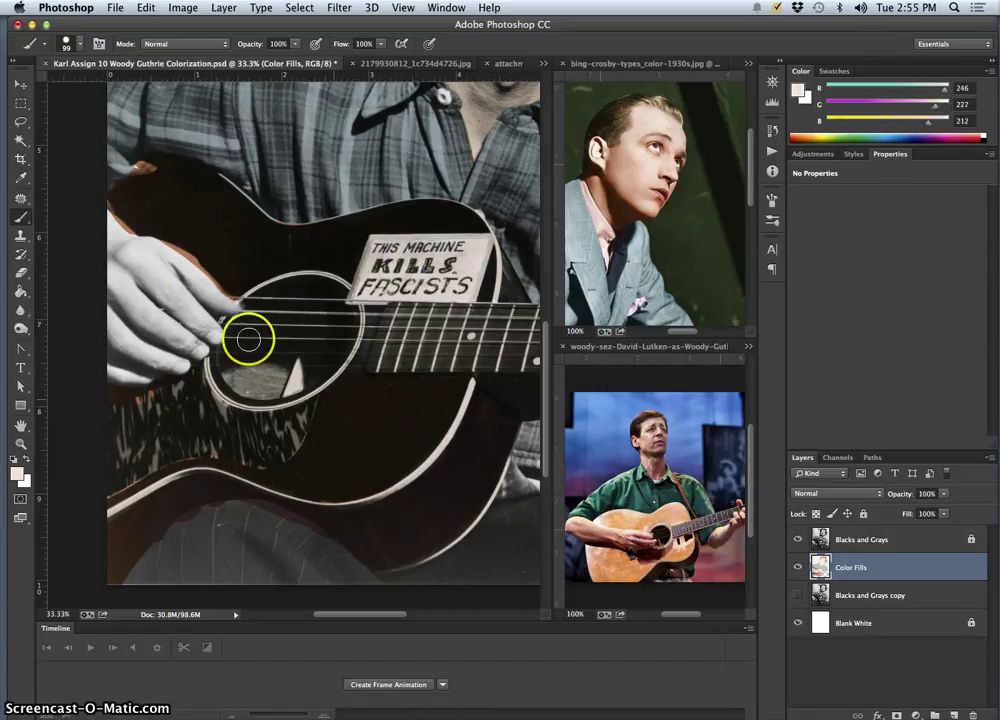
left_click_drag(153, 270, 112, 240)
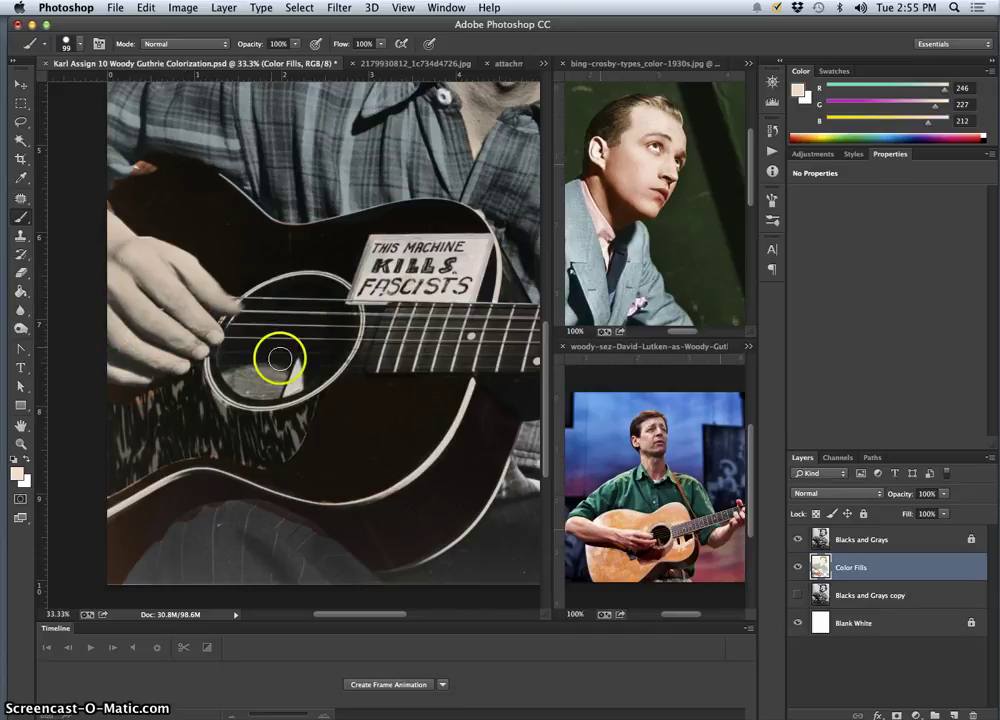
key("super+equal")
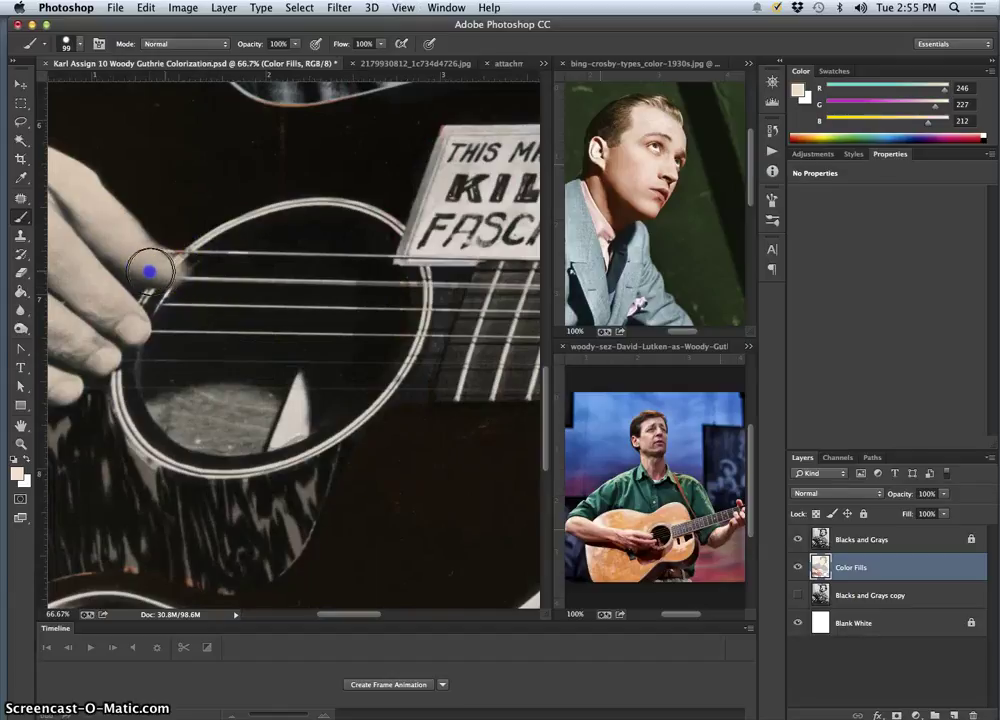
mouse_move(130, 236)
left_mouse_down()
mouse_move(177, 270)
mouse_move(179, 262)
mouse_move(166, 270)
mouse_move(178, 253)
mouse_move(183, 323)
mouse_move(170, 325)
mouse_move(341, 328)
left_mouse_up()
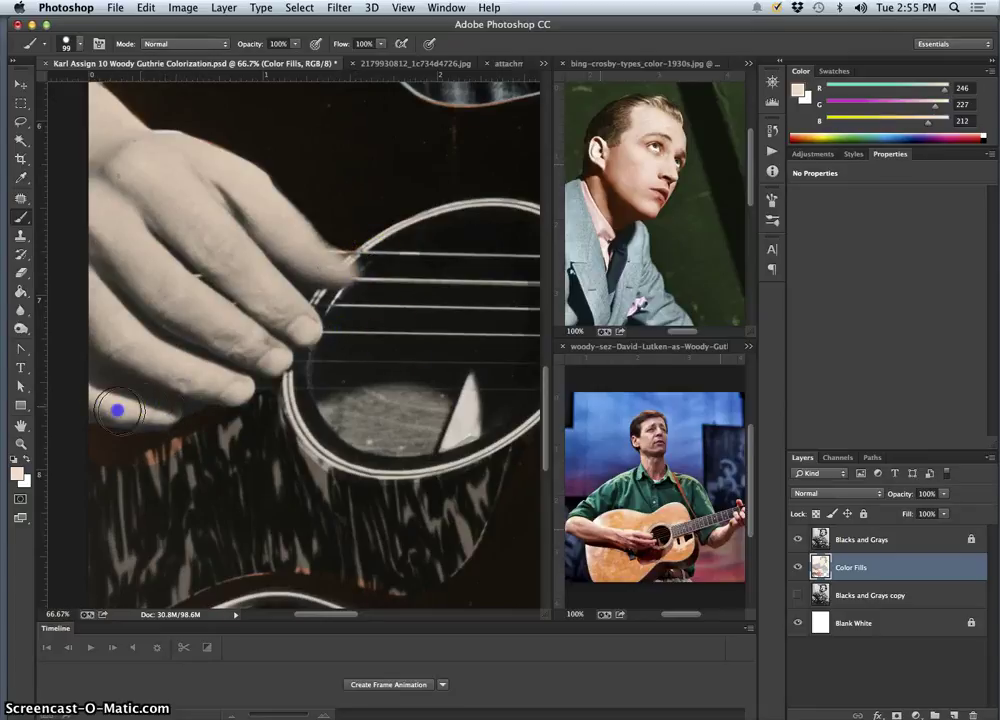
left_click_drag(117, 410, 102, 406)
Step: Hide the Blacks and Grays layer and fill the white gap between the soundhole and fretboard with sampled orange (RGB 246, 162, 117)
left_click_drag(440, 350, 268, 393)
left_click_drag(405, 340, 337, 351)
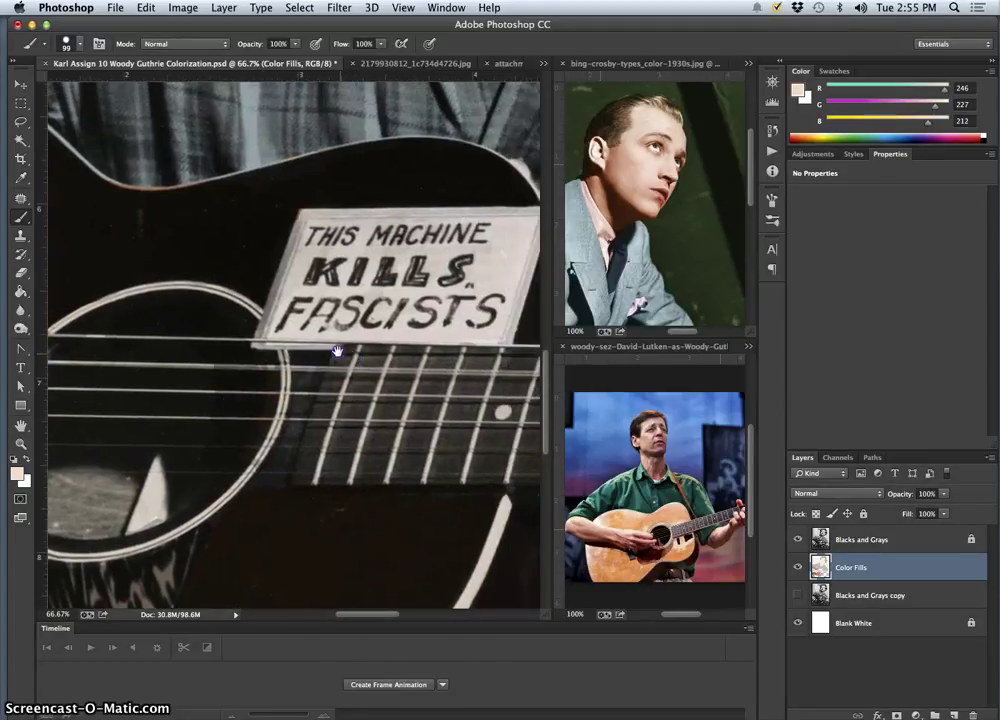
scroll(345, 362, "down", 6)
scroll(380, 310, "left", 2)
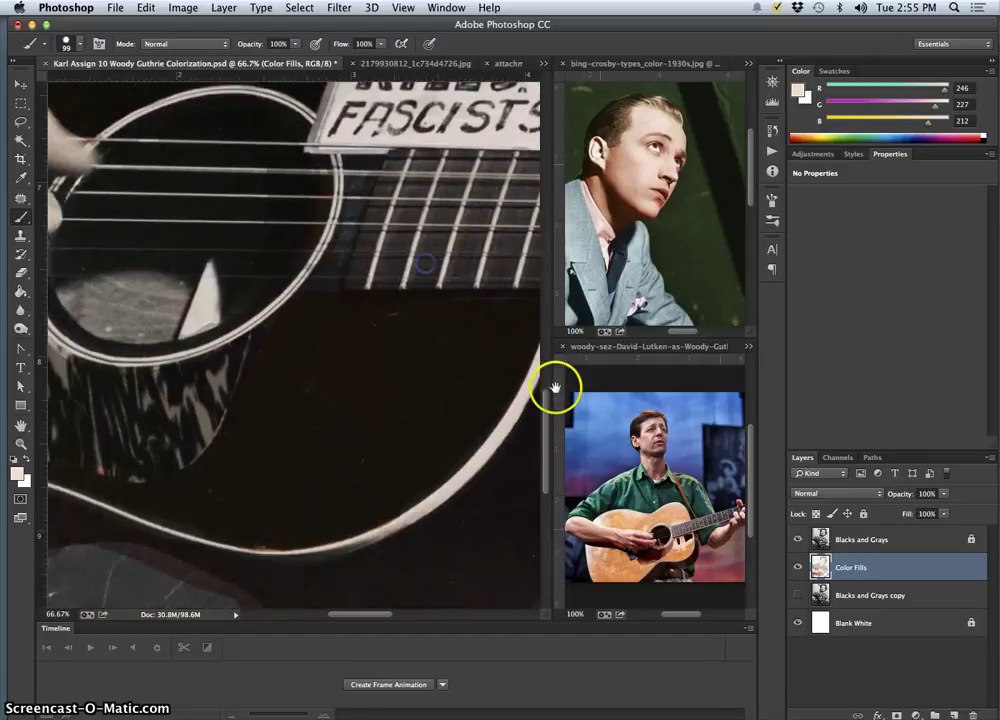
left_click(797, 539)
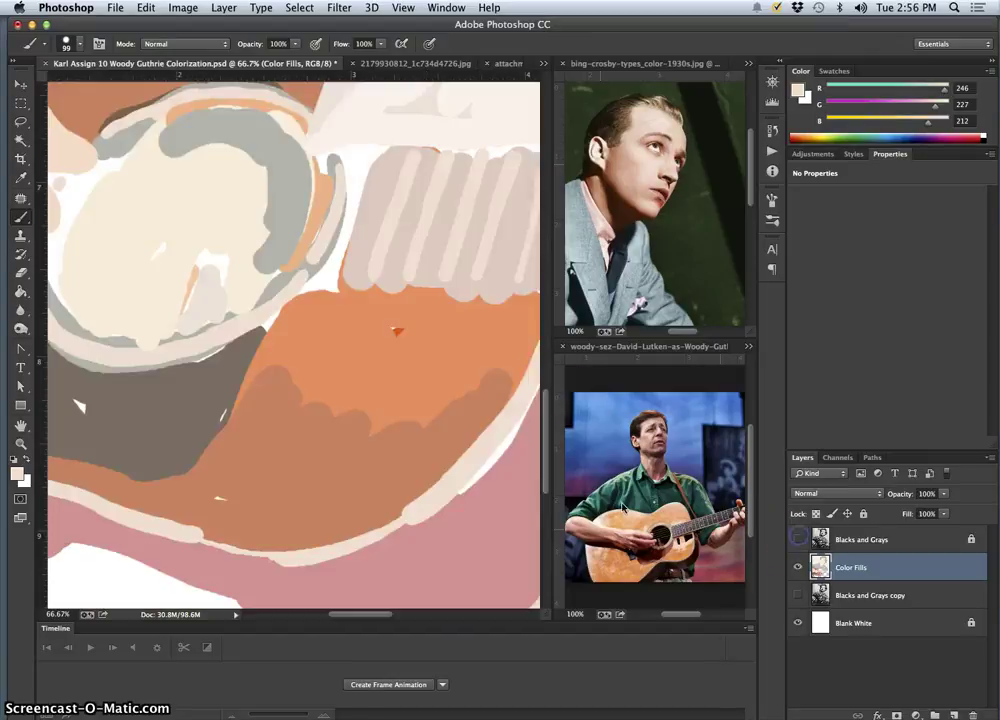
left_click(333, 336, "alt")
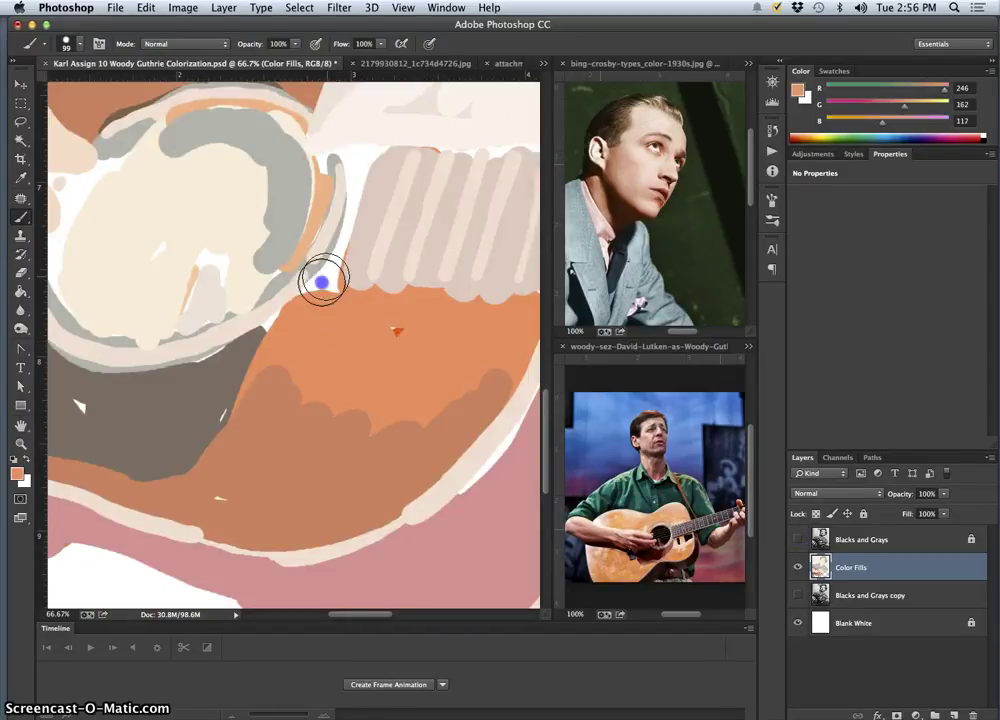
mouse_move(328, 294)
left_mouse_down()
mouse_move(364, 160)
mouse_move(380, 148)
mouse_move(367, 160)
mouse_move(345, 151)
mouse_move(350, 190)
mouse_move(363, 150)
left_mouse_up()
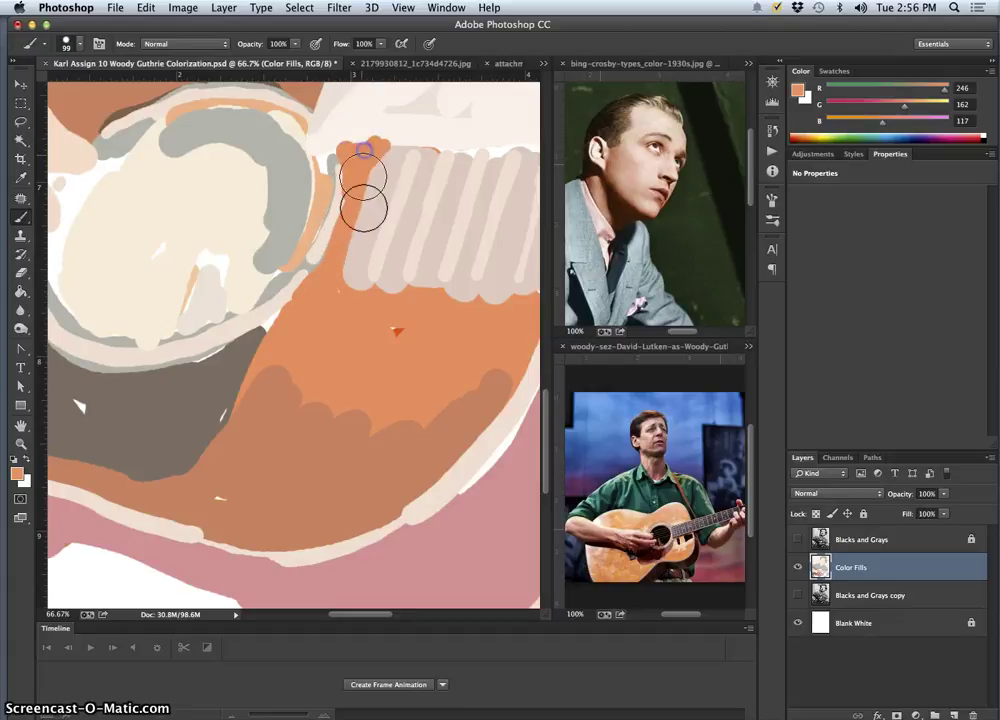
Step: Show the Blacks and Grays layer and paint the strip of guitar body between the sign and the cream rim orange
key("space")
left_click_drag(352, 346, 261, 456)
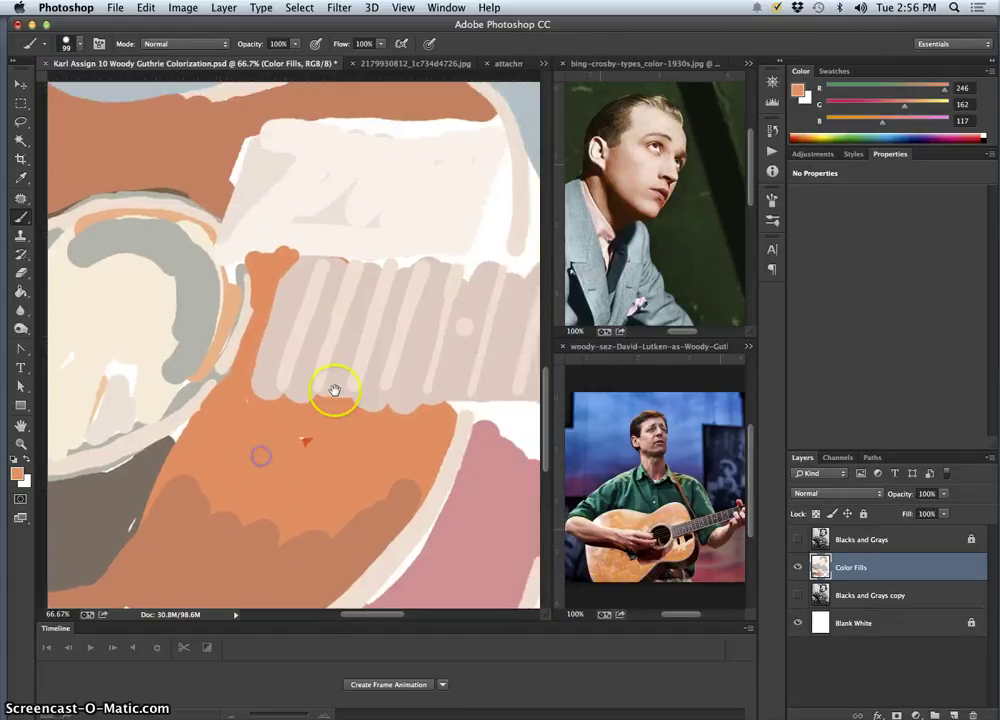
left_click_drag(373, 368, 286, 437)
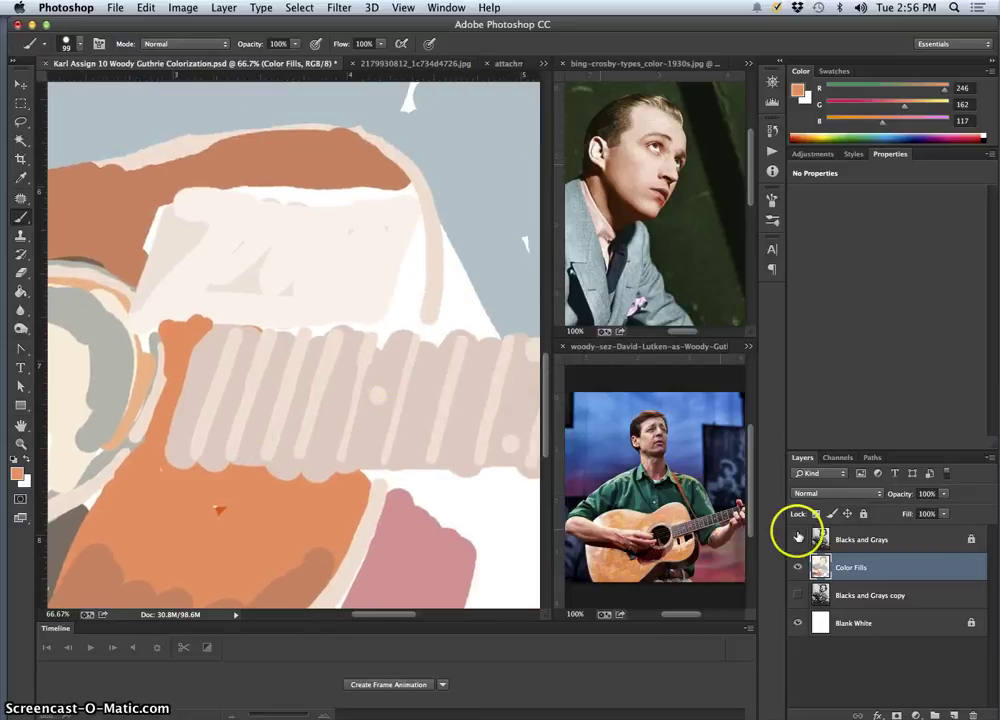
left_click(797, 539)
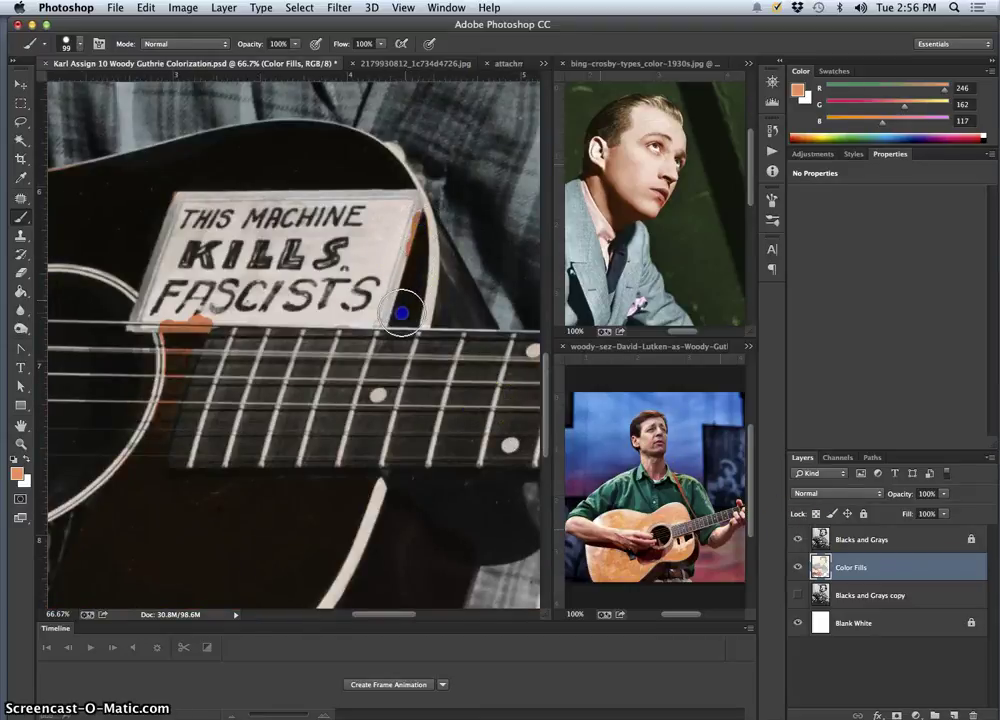
Step: Examine the whole photo with the Blacks and Grays layer hidden and shown to check the colour fills
key("super+minus")
key("super+minus")
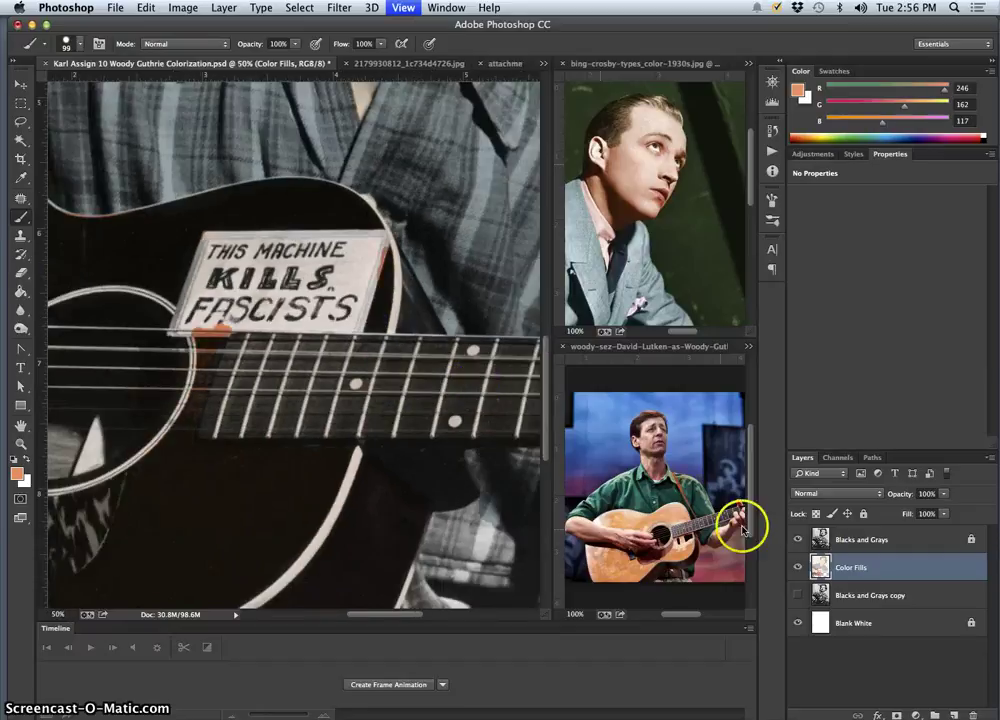
key("super+minus")
key("super+minus")
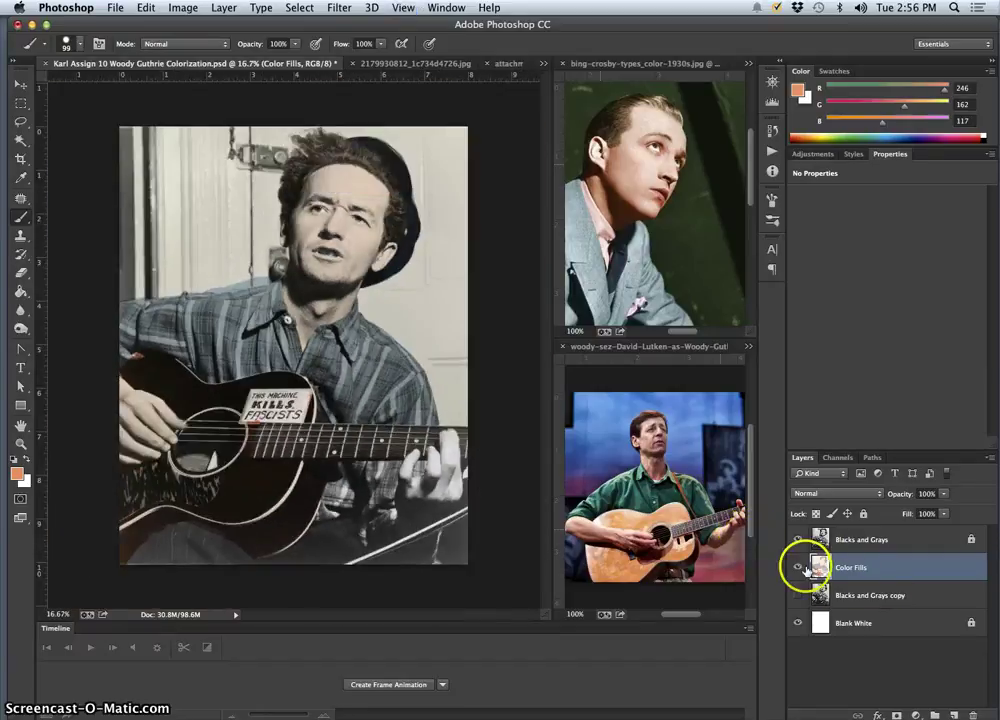
left_click(797, 540)
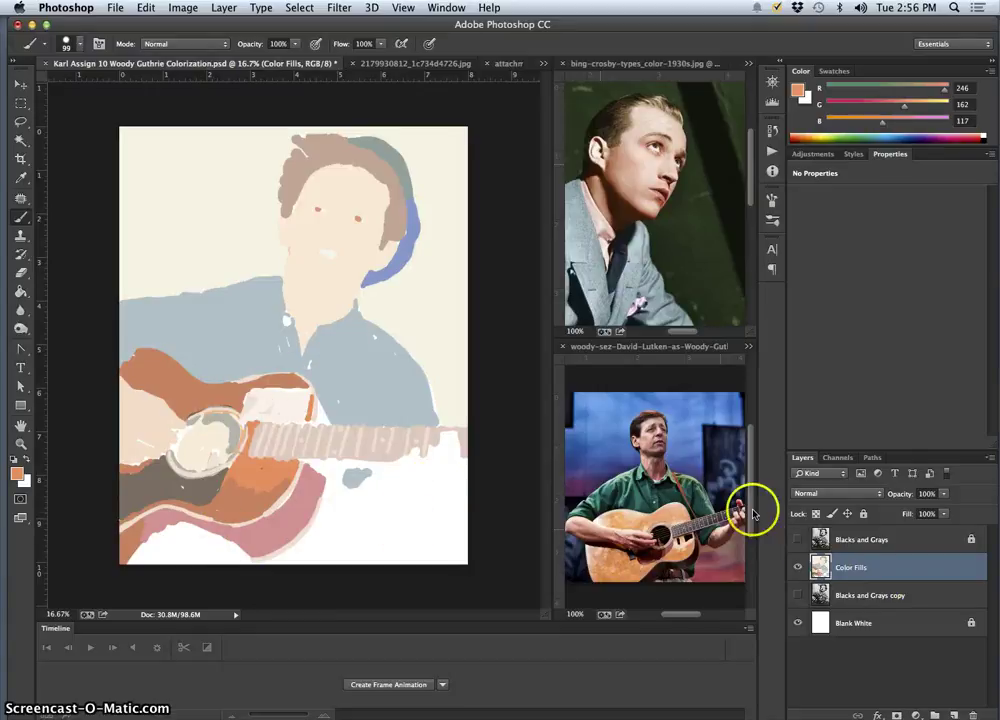
left_click(797, 540)
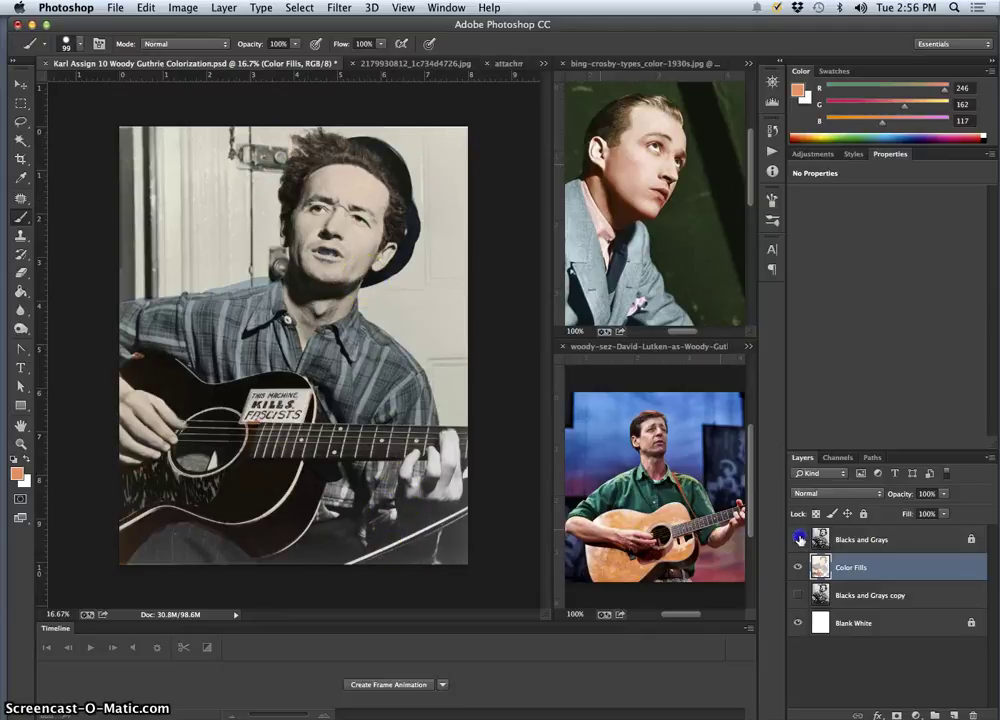
Step: Sample the skin tone (RGB 246, 227, 212) from the strumming hand's fill and paint the fretting hand with it
left_click(798, 539)
left_click(145, 405, "alt")
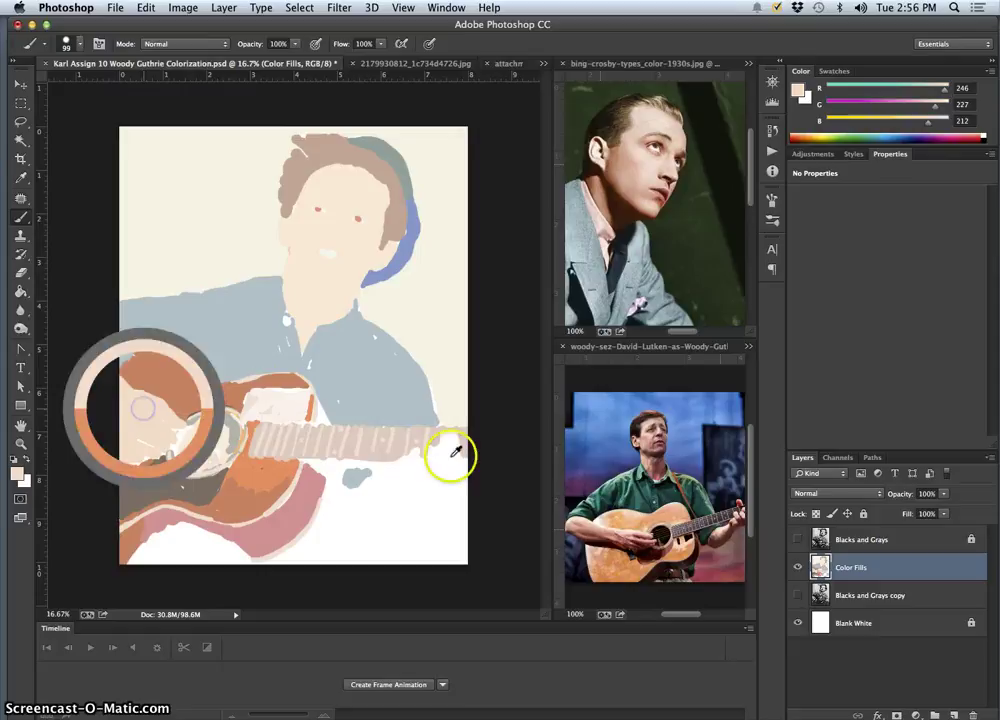
left_click(798, 539)
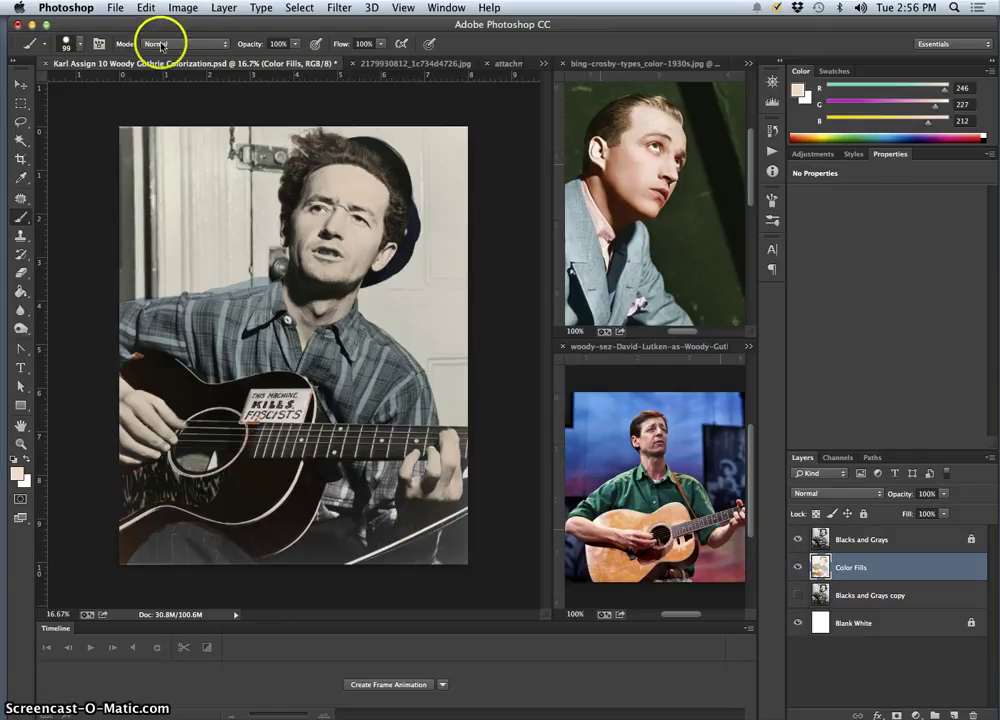
Step: Save the Woody Guthrie colorization document
key("super+s")
Step: Try desaturating the Color Fills layer
left_click(183, 8)
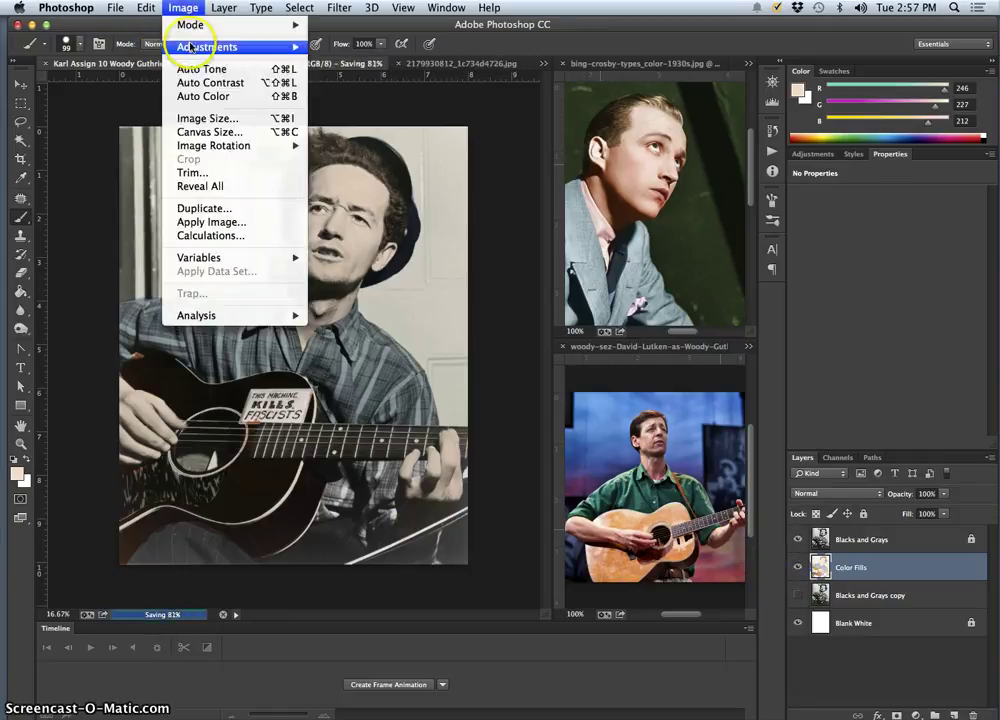
mouse_move(290, 47)
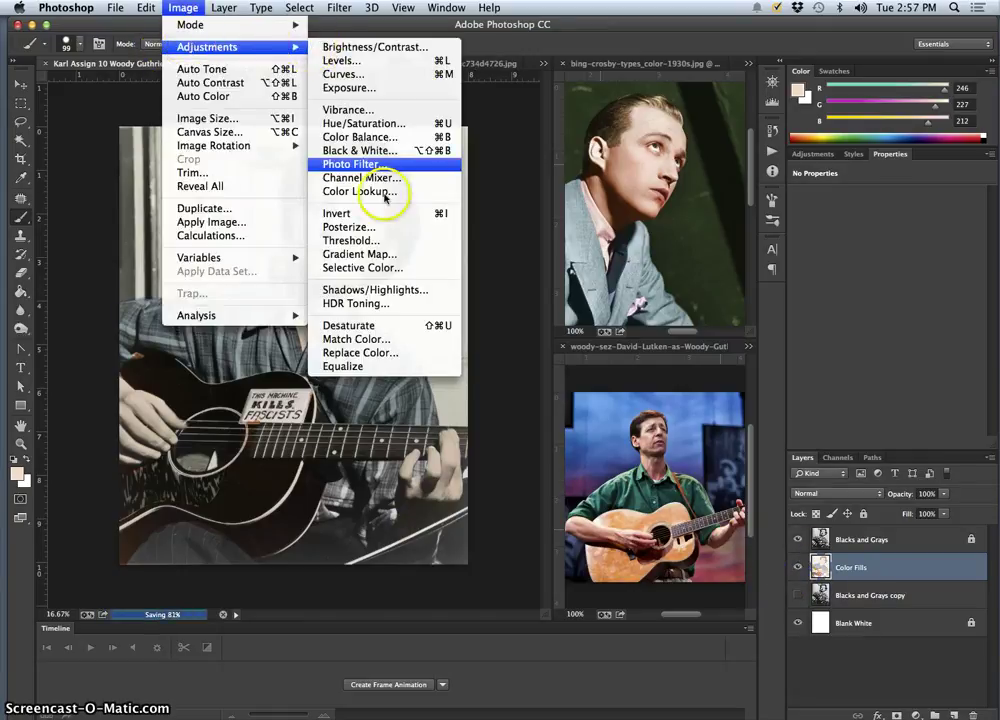
left_click(376, 329)
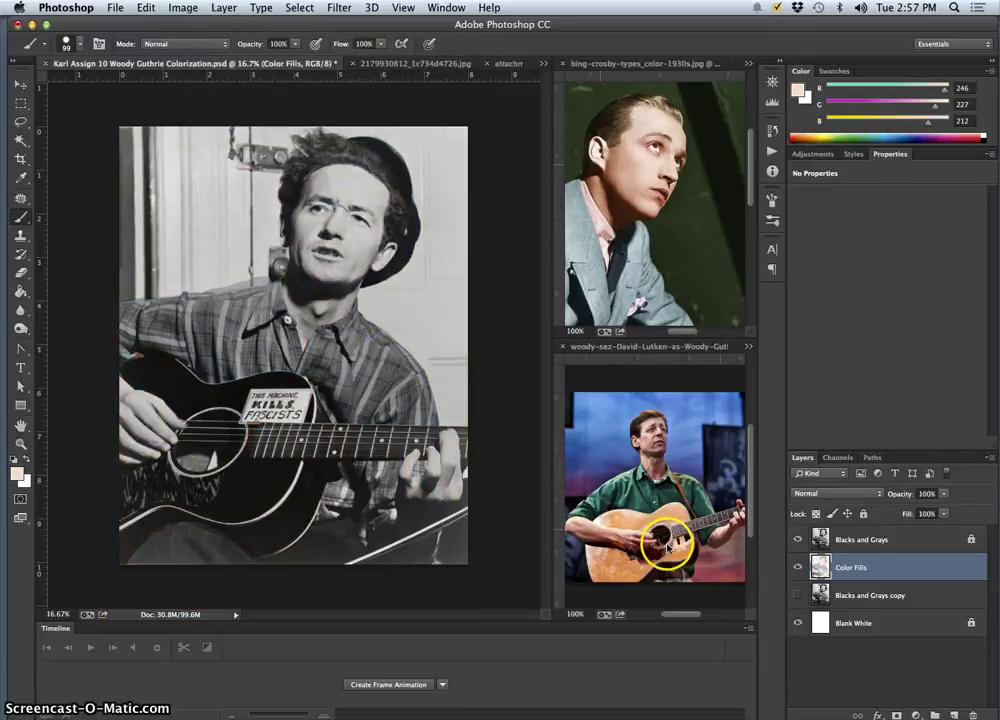
Step: Compare the desaturated photo with the Color Fills layer repeatedly hidden and shown to examine how the fills affect the grays
left_click(798, 568)
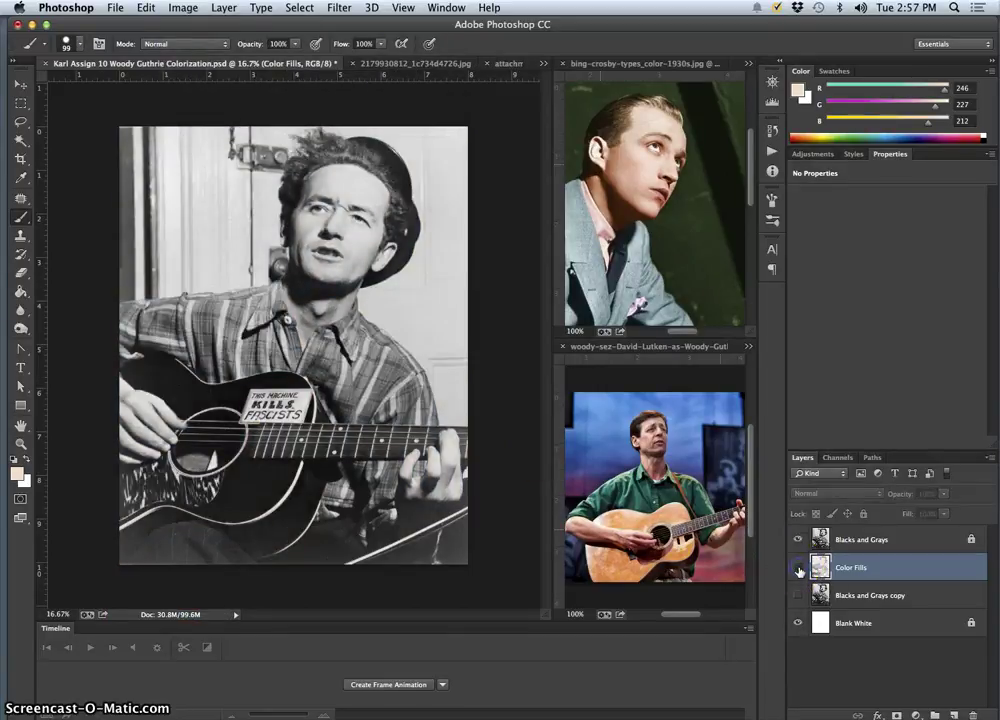
left_click(798, 568)
left_click(798, 568)
left_click(798, 568)
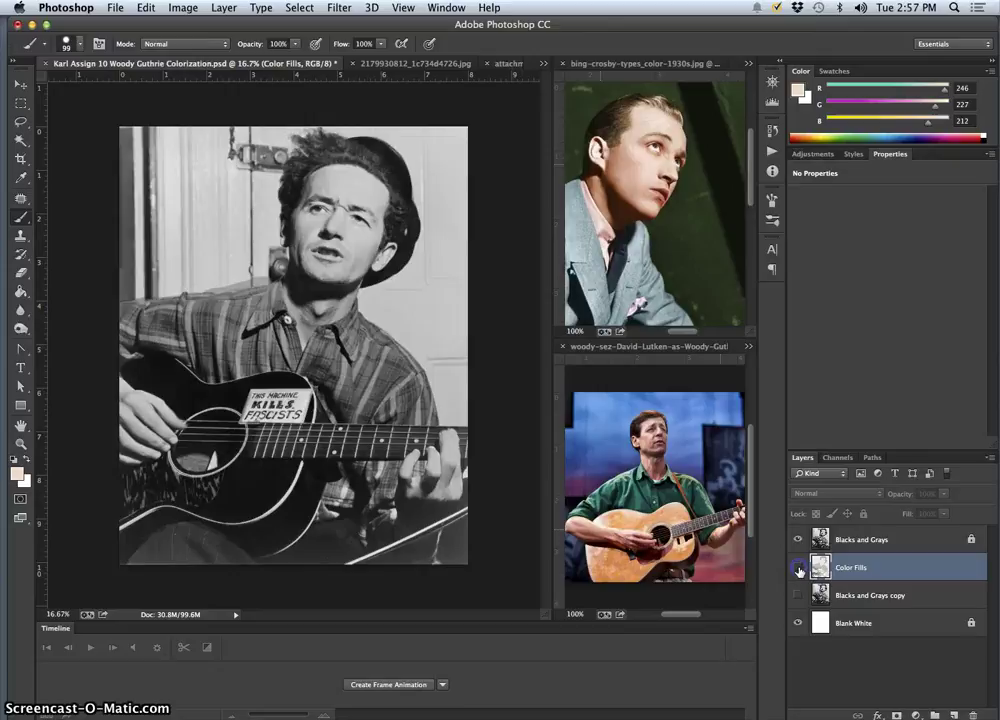
left_click(798, 568)
left_click(798, 568)
left_click(798, 568)
left_click(798, 568)
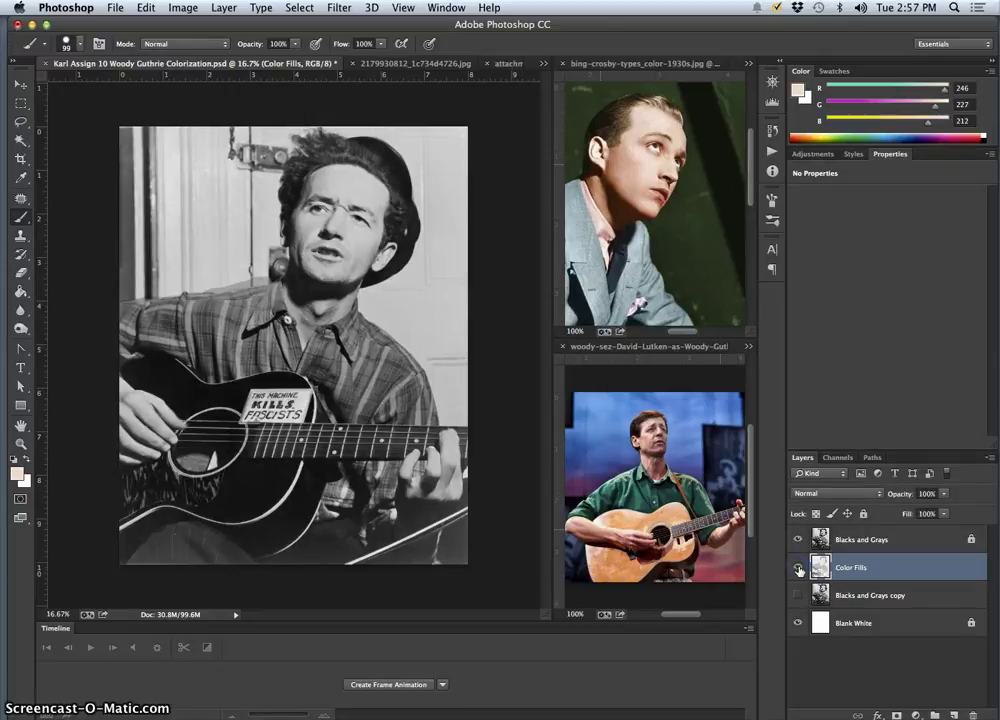
left_click(798, 568)
left_click(798, 568)
left_click(798, 568)
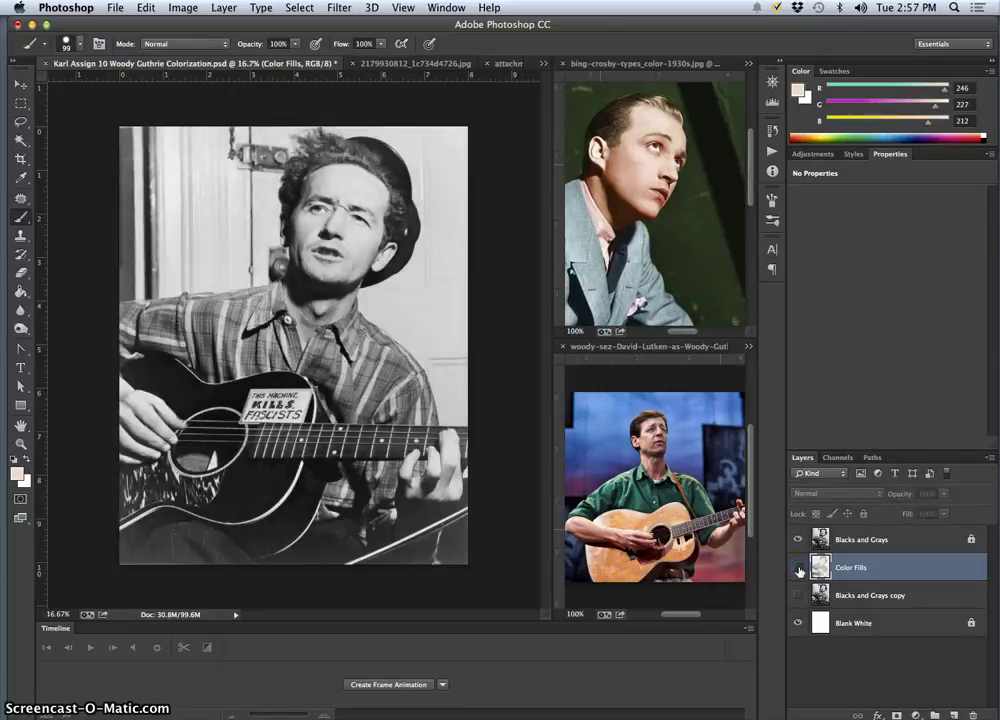
left_click(798, 568)
left_click(798, 568)
left_click(798, 568)
left_click(798, 595)
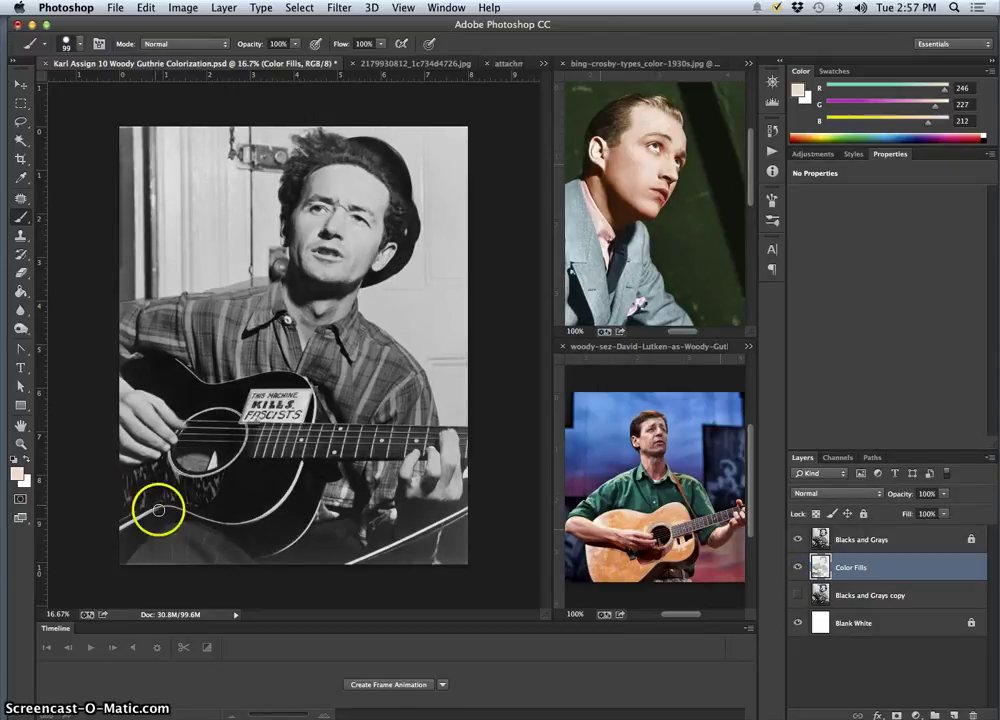
left_click(798, 568)
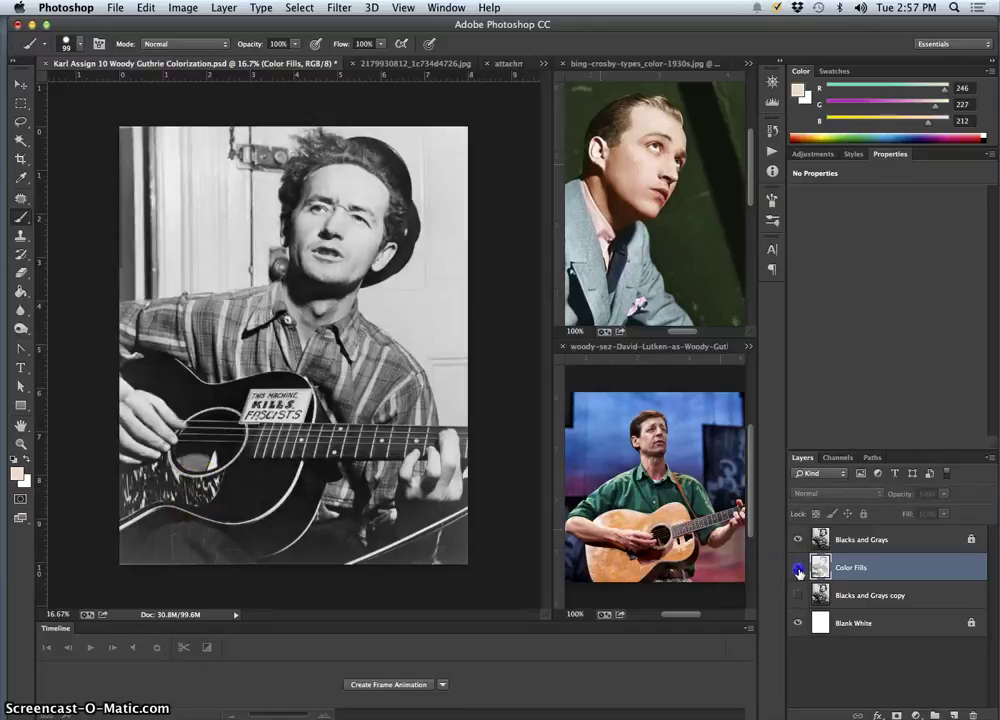
left_click(798, 568)
left_click(798, 568)
left_click(798, 568)
left_click(798, 568)
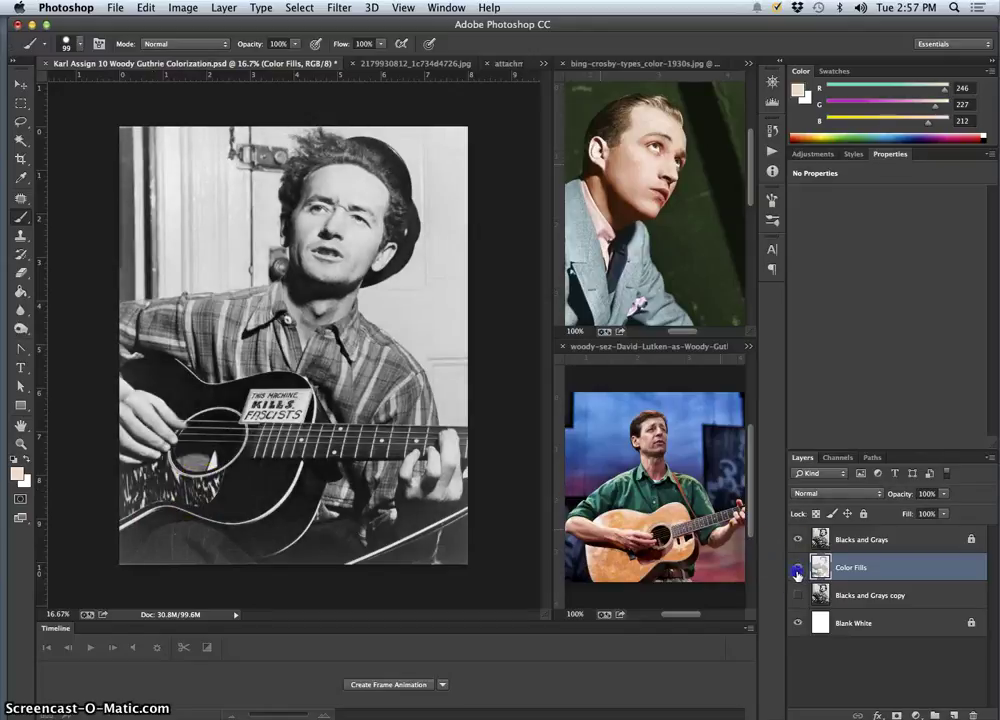
left_click(798, 570)
left_click(798, 570)
left_click(798, 570)
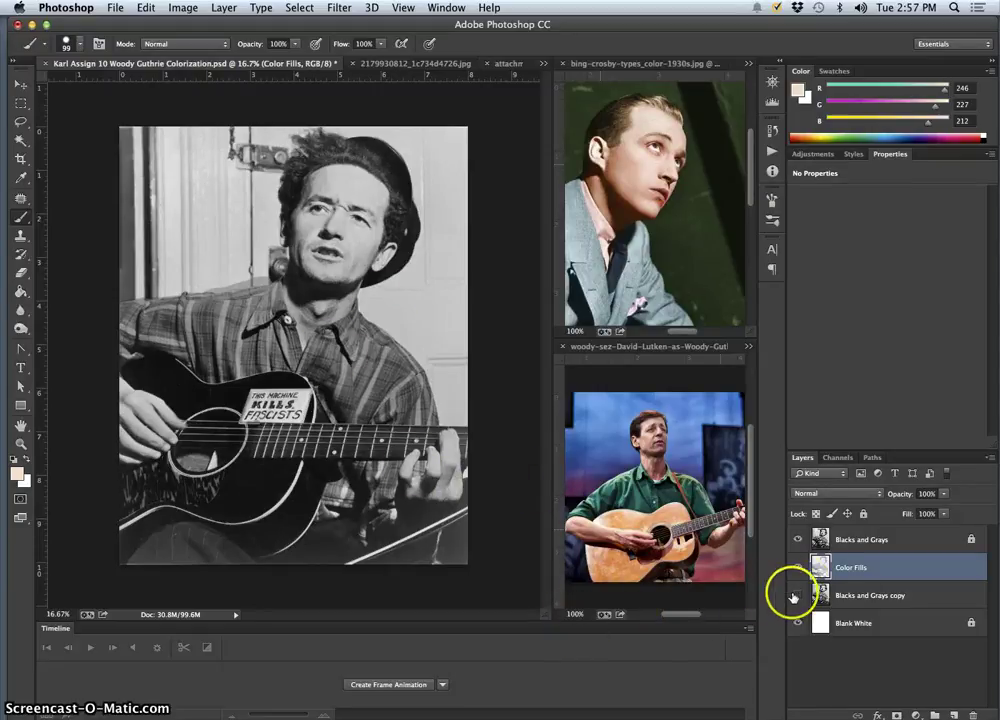
Step: Undo the desaturation by returning to the last Brush Tool state in the history
left_click(183, 8)
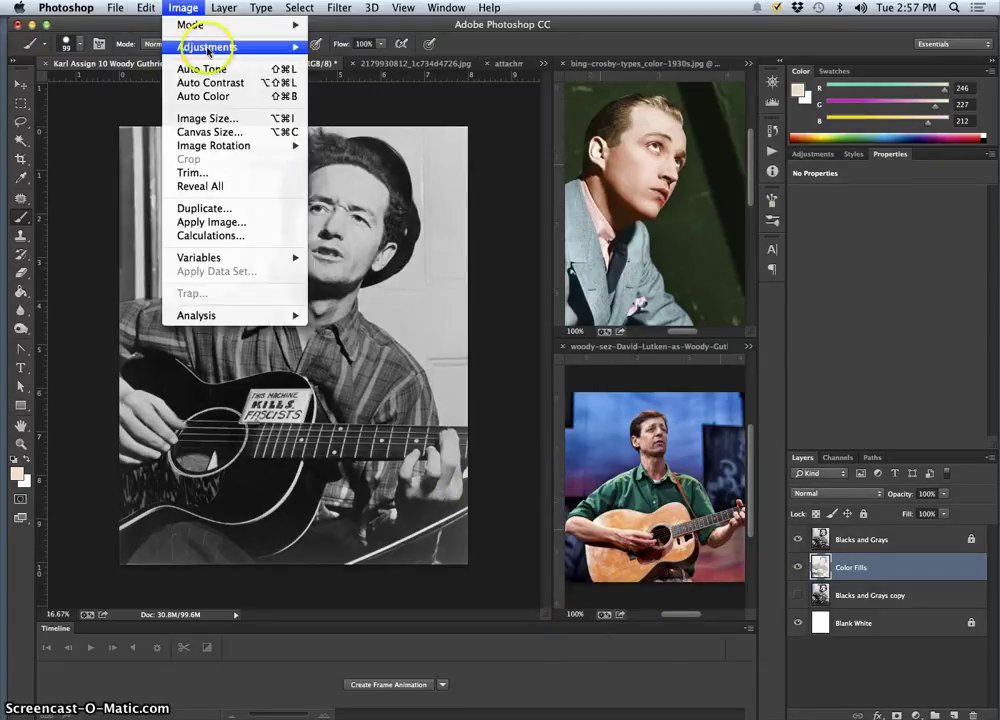
mouse_move(205, 47)
left_click(771, 134)
left_click(771, 131)
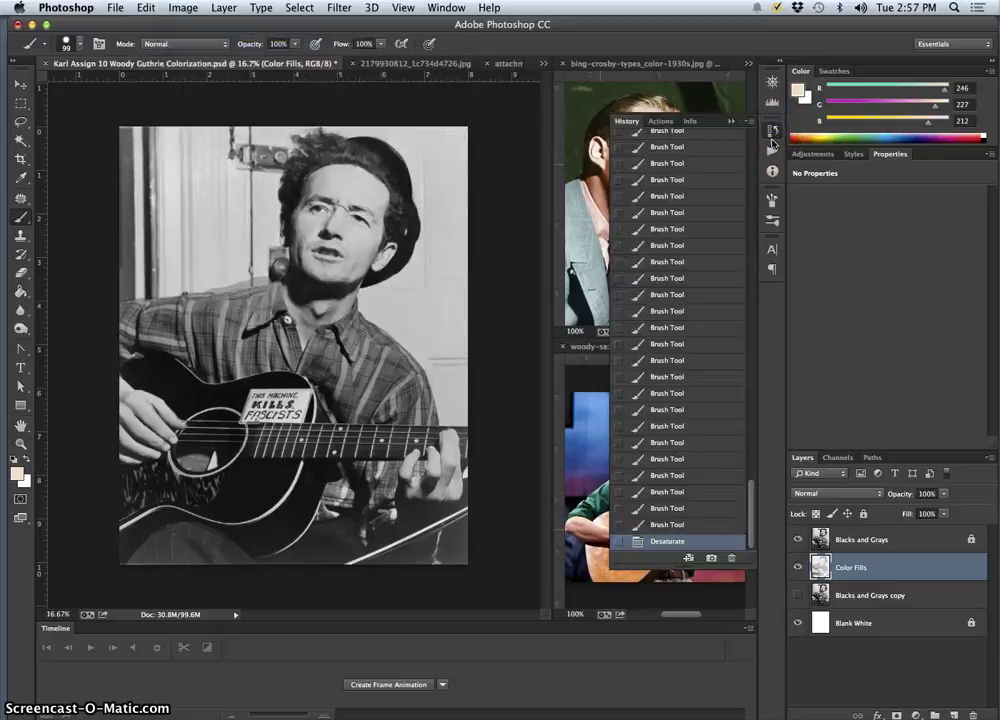
left_click(686, 527)
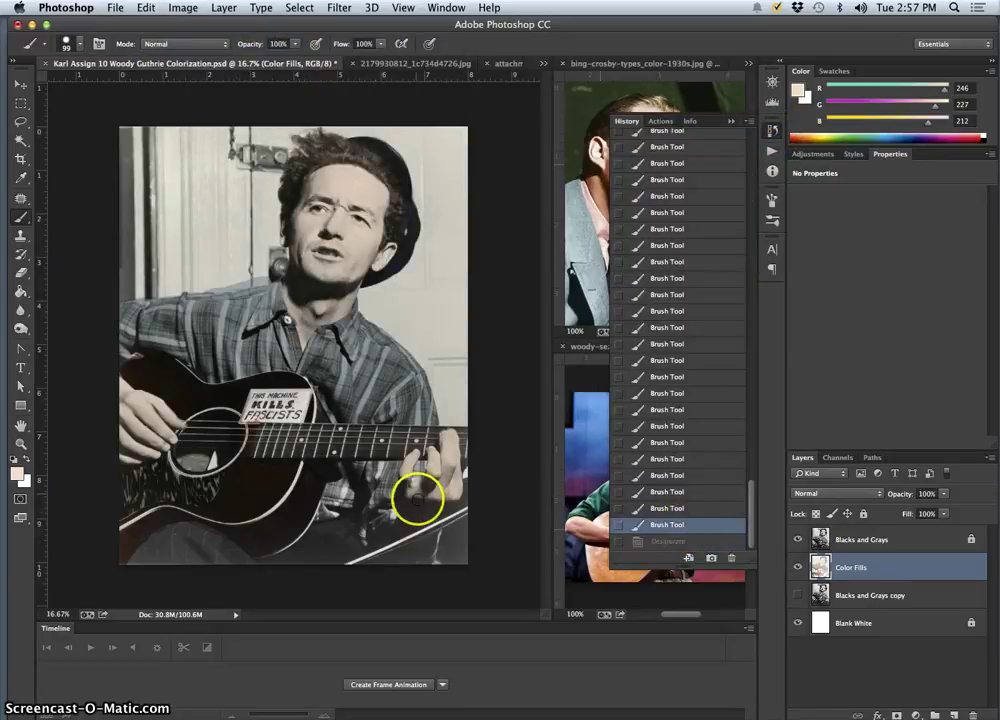
Step: Sample orange (RGB 224, 150, 101) from the guitar in the woody-sez reference photo and paint the speckled pickguard with it
key("super+plus")
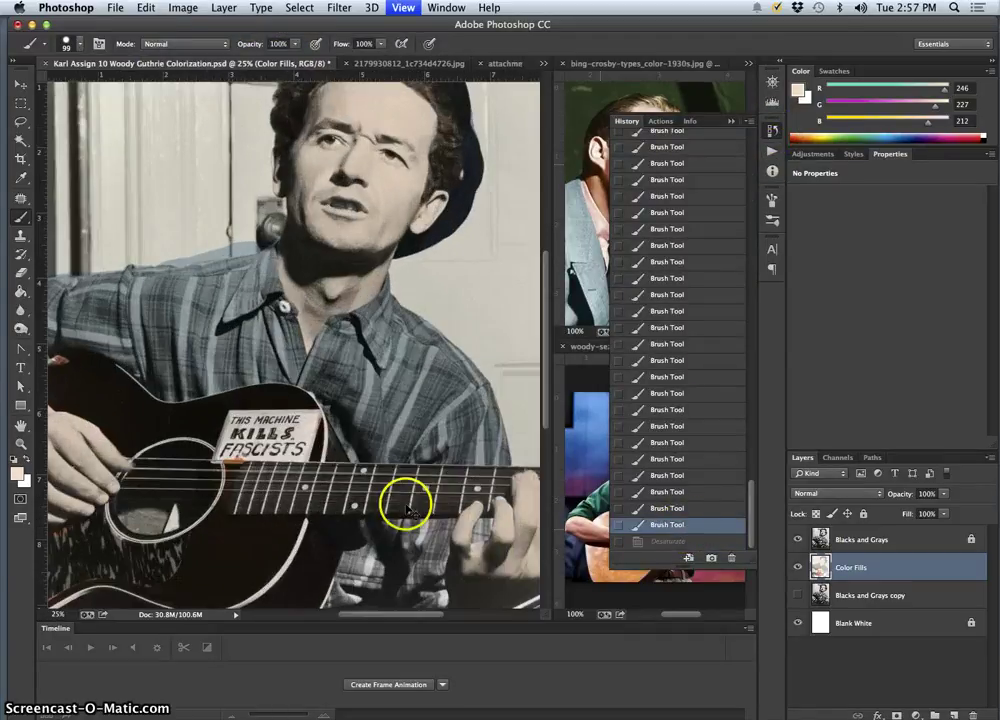
left_click_drag(317, 393, 347, 278)
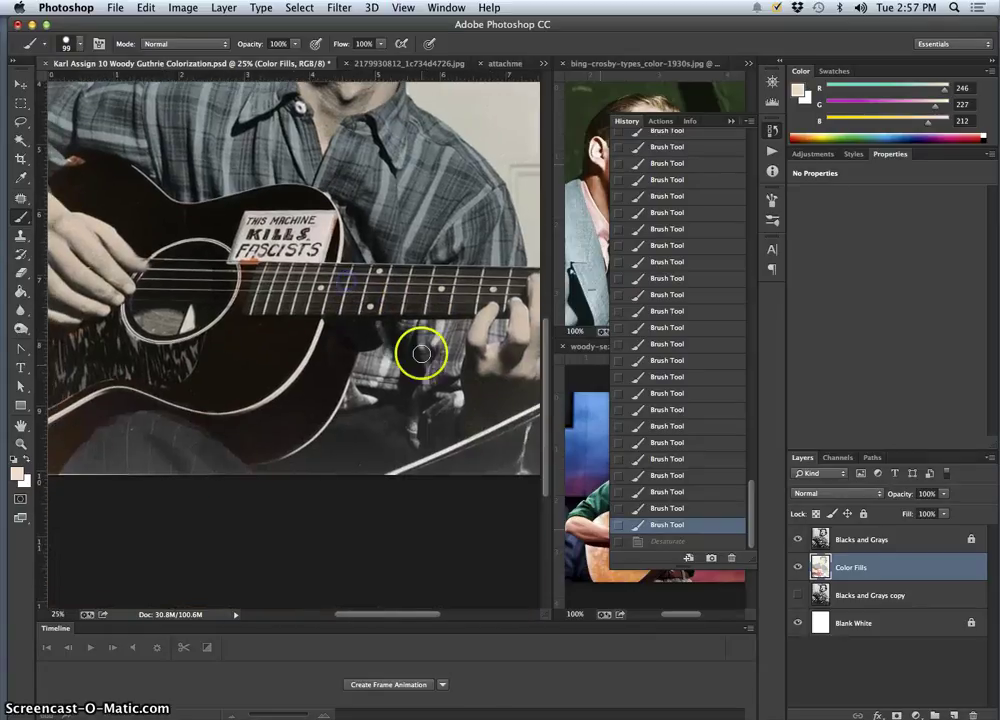
left_click(590, 452)
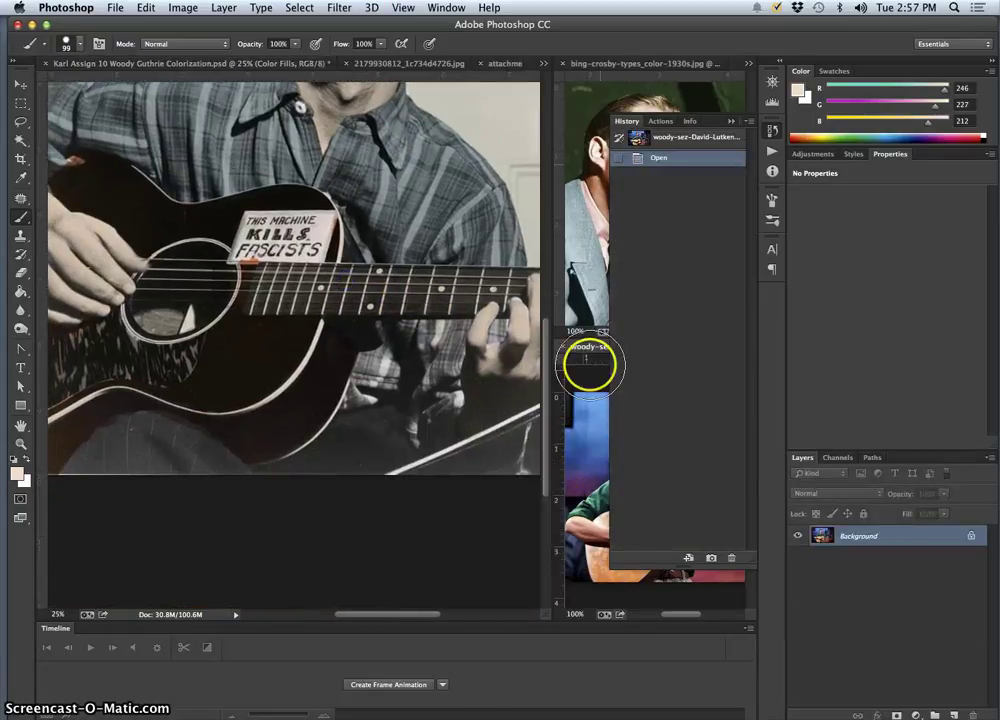
left_click(731, 121)
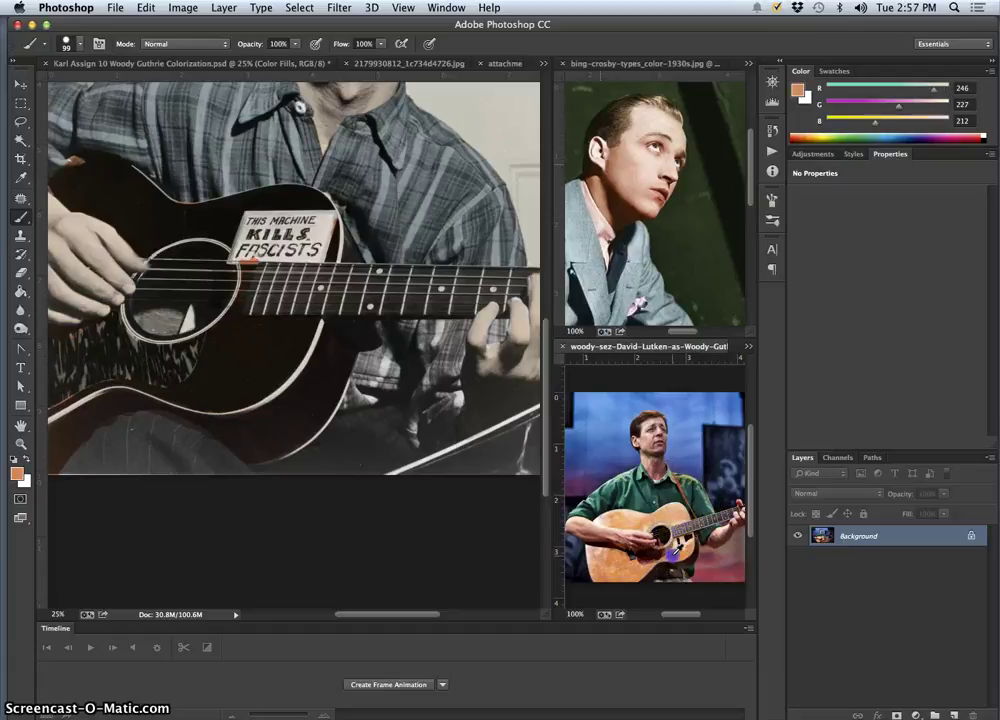
left_click(168, 357)
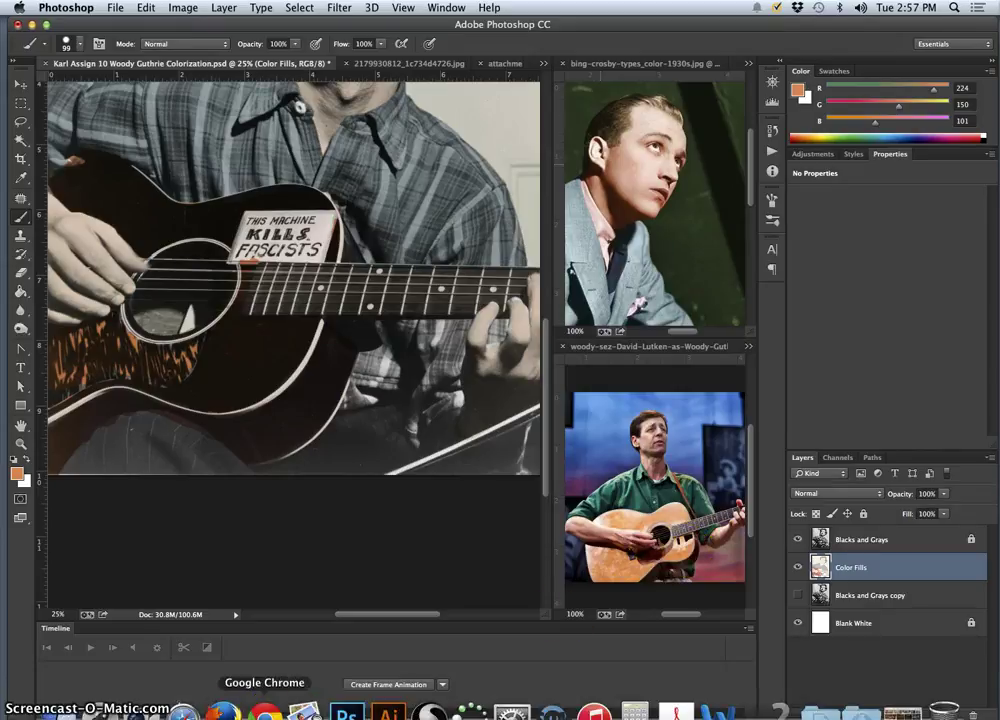
Step: Switch to Google Chrome and search the web for "sunburst guitar guard"
left_click(263, 706)
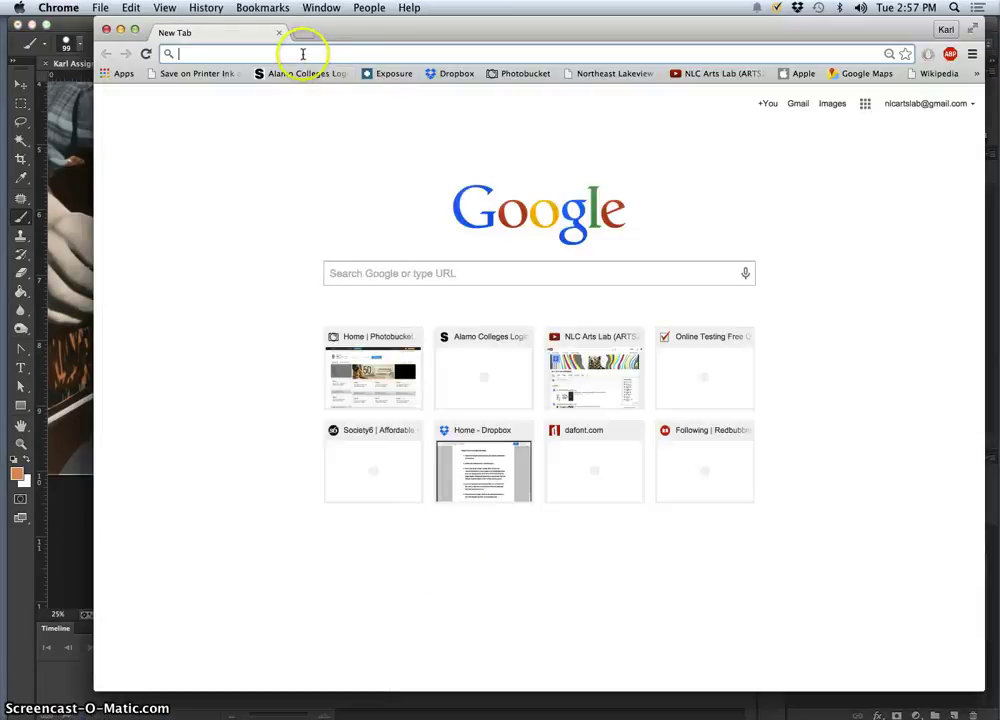
type("su")
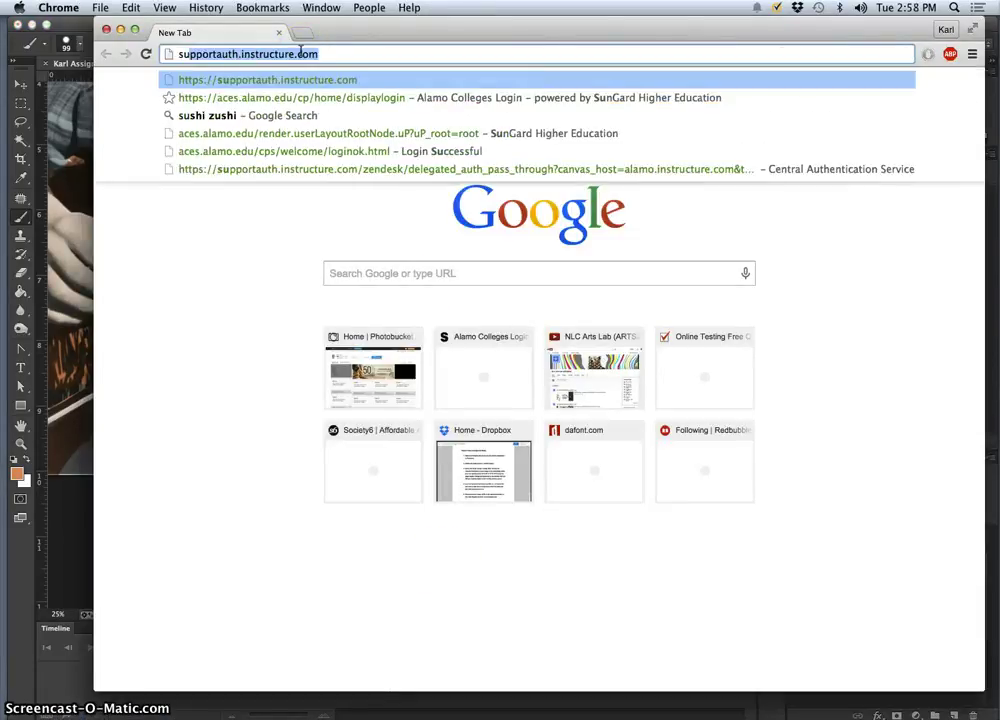
type("nburst gu")
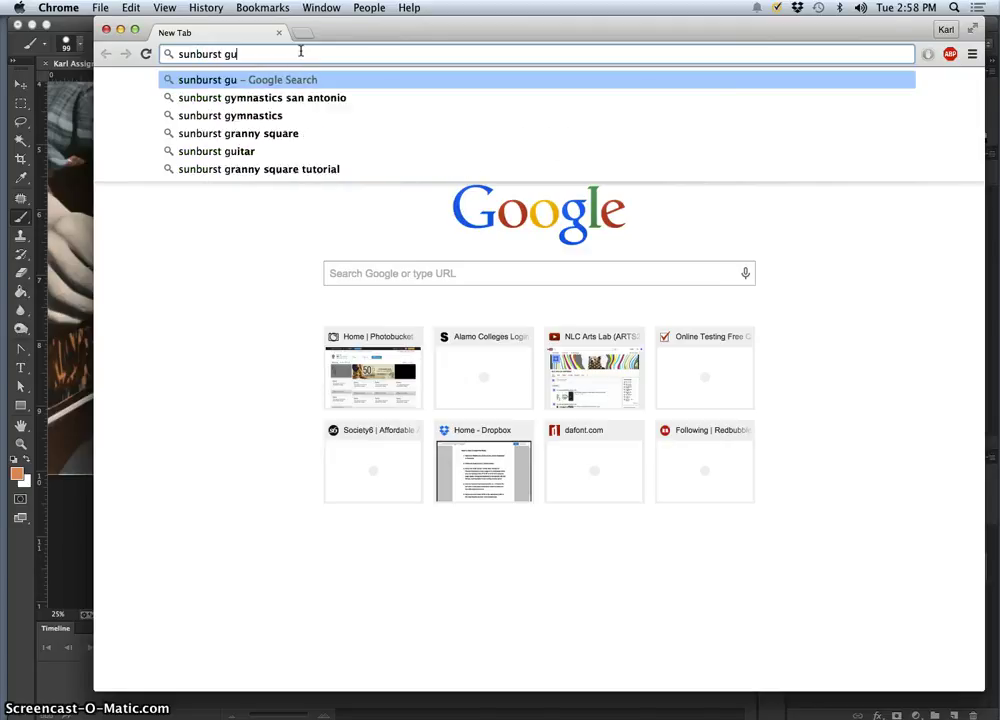
type("itart gurad")
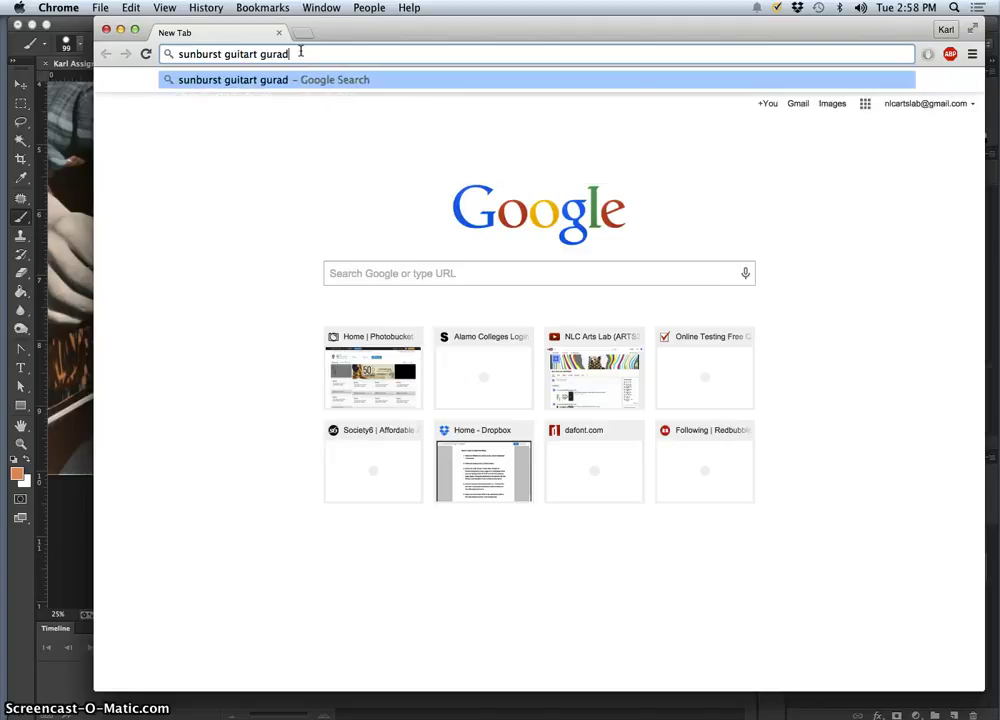
key("Return")
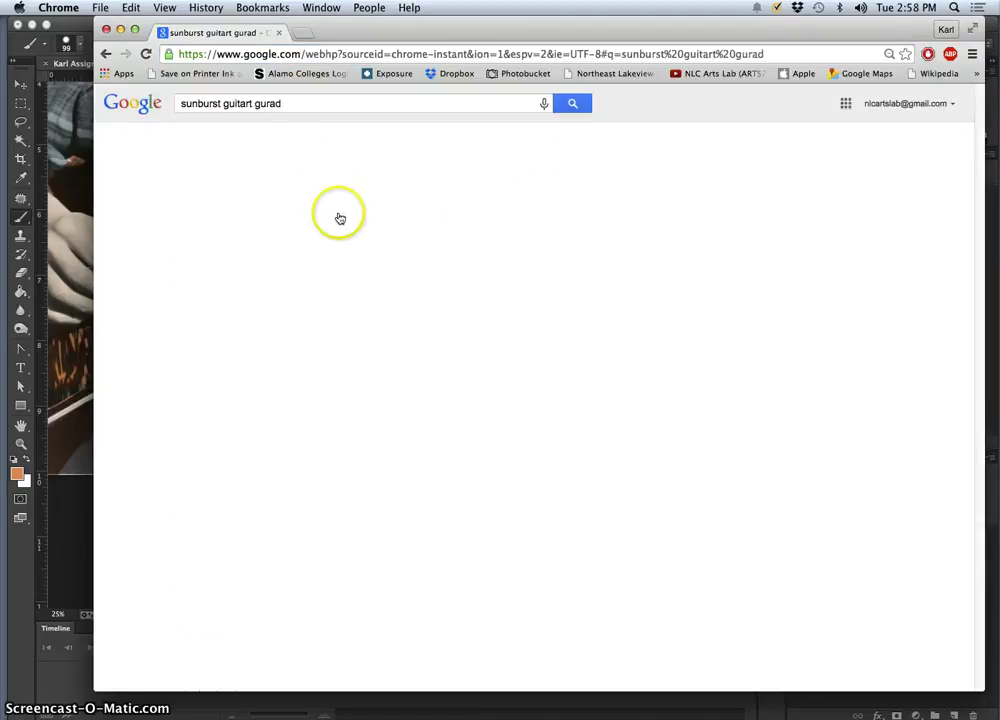
left_click(348, 206)
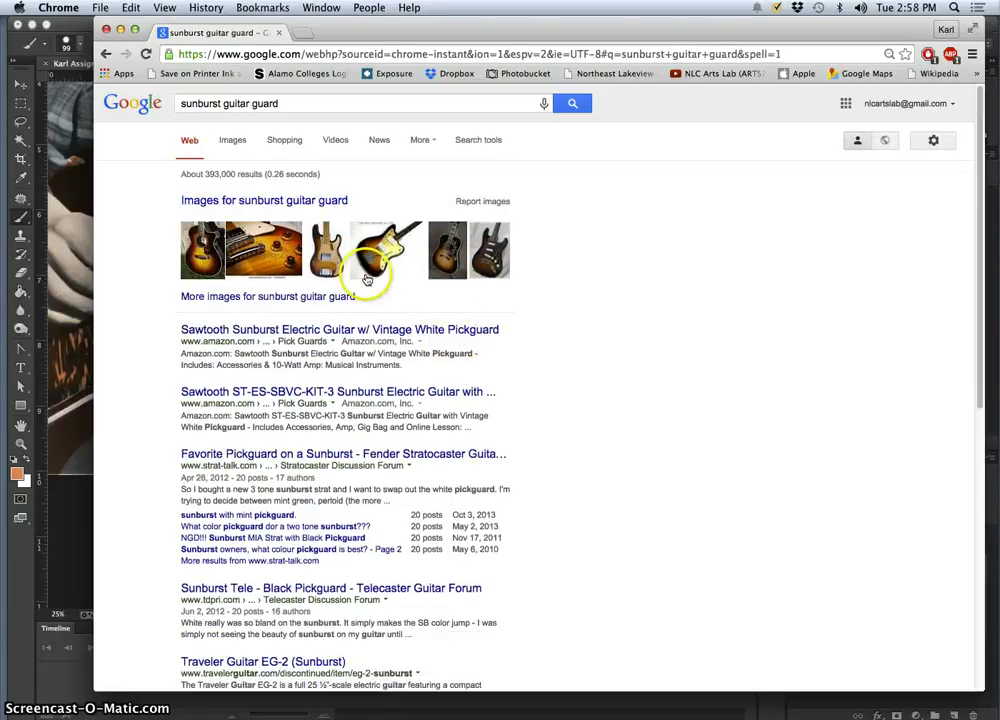
Step: Open the full-size sunburst guitar picture with the tortoloid pickguard from the image results and save it to the Desktop
left_click(225, 296)
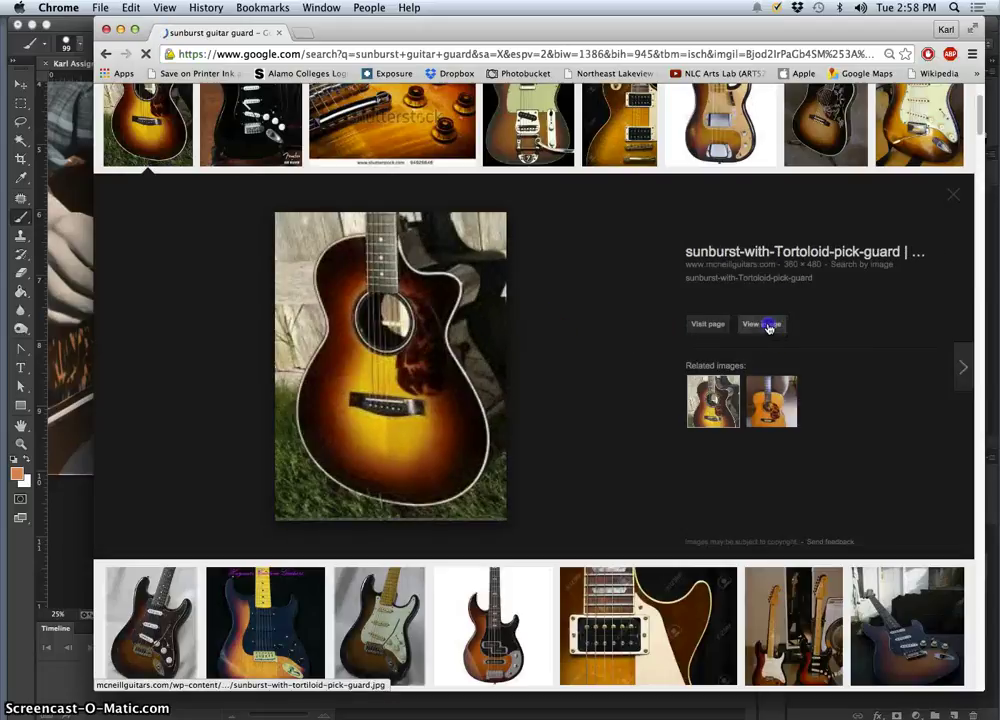
left_click(769, 324)
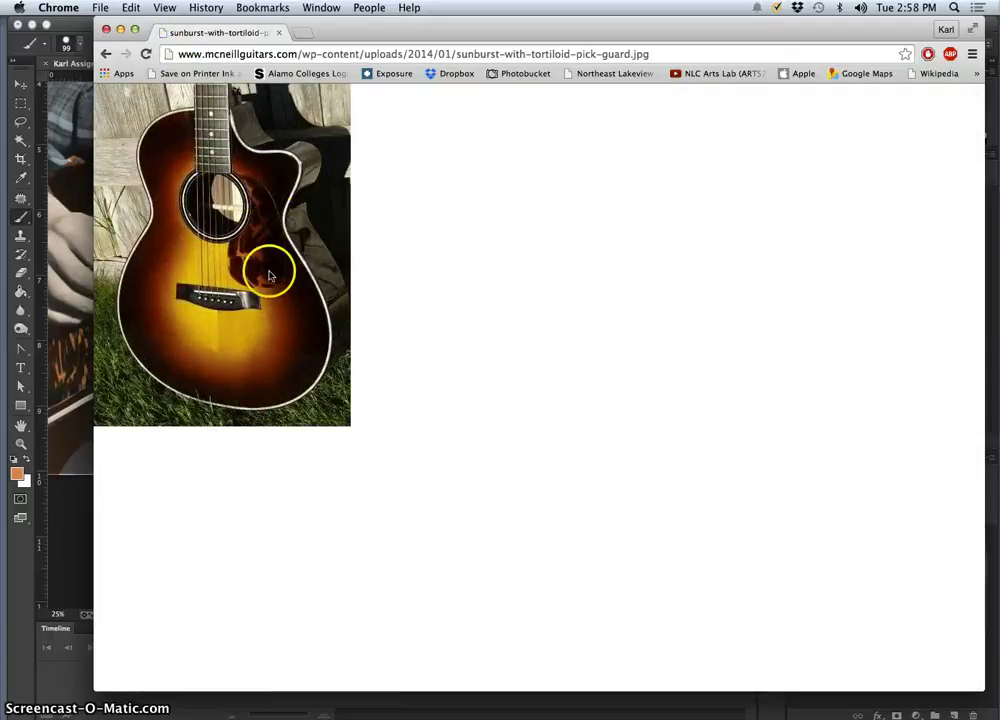
left_click_drag(395, 29, 938, 29)
left_click(770, 76)
left_click_drag(733, 182, 7, 330)
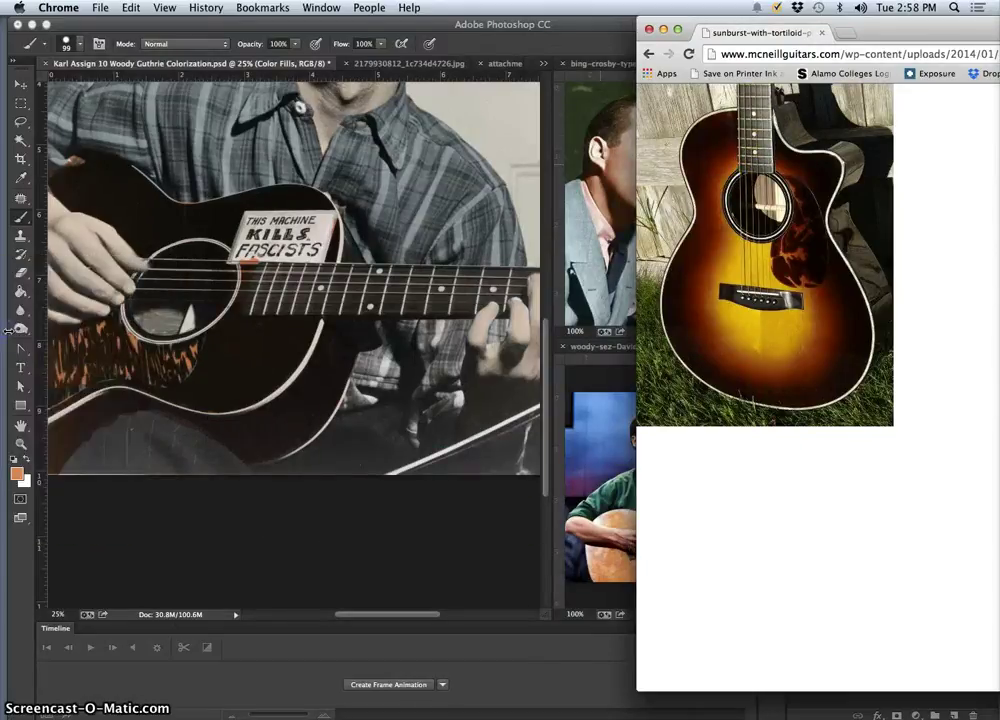
right_click(695, 301)
left_click(745, 306)
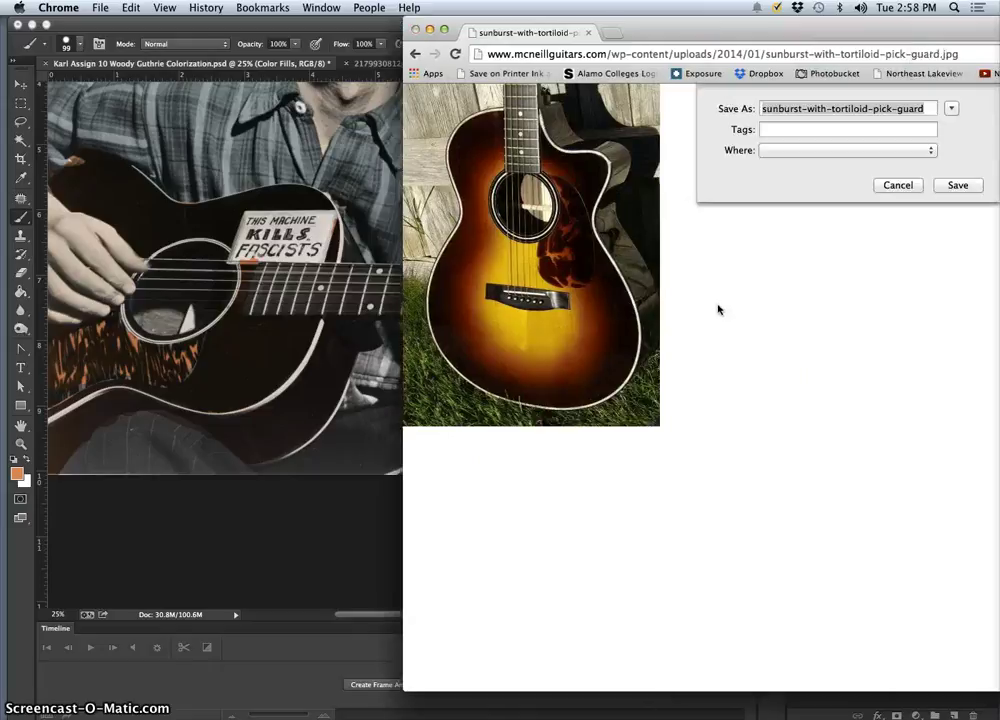
left_click(956, 186)
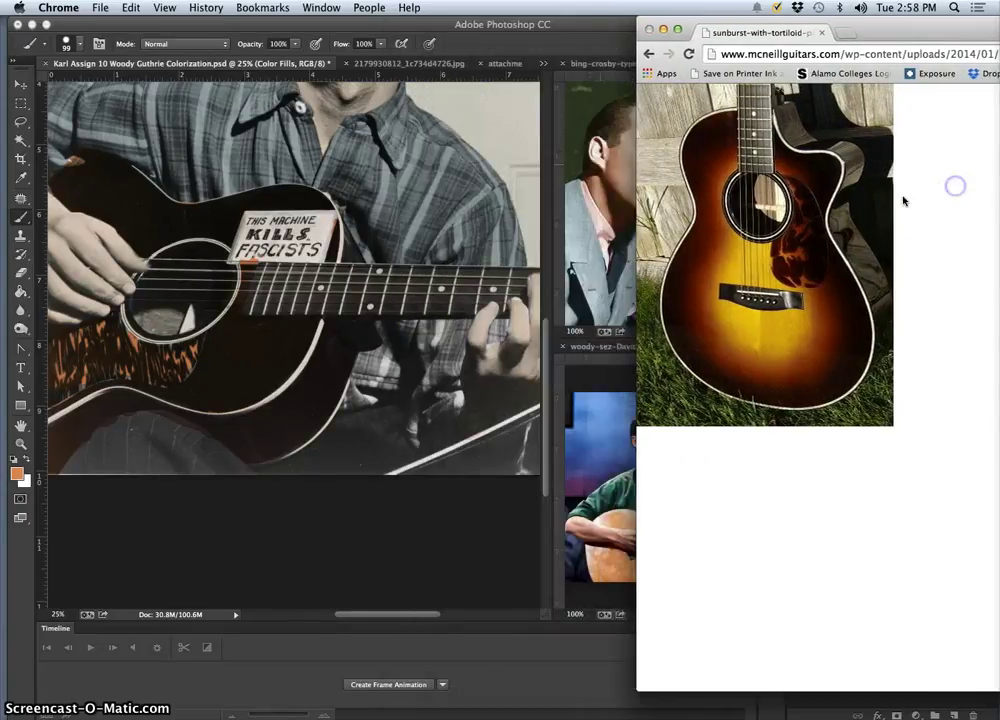
Step: Minimize the browser and open sunburst-with-tortiloid-pick-guard.jpg from the desktop in Photoshop
left_click(663, 28)
key("F11")
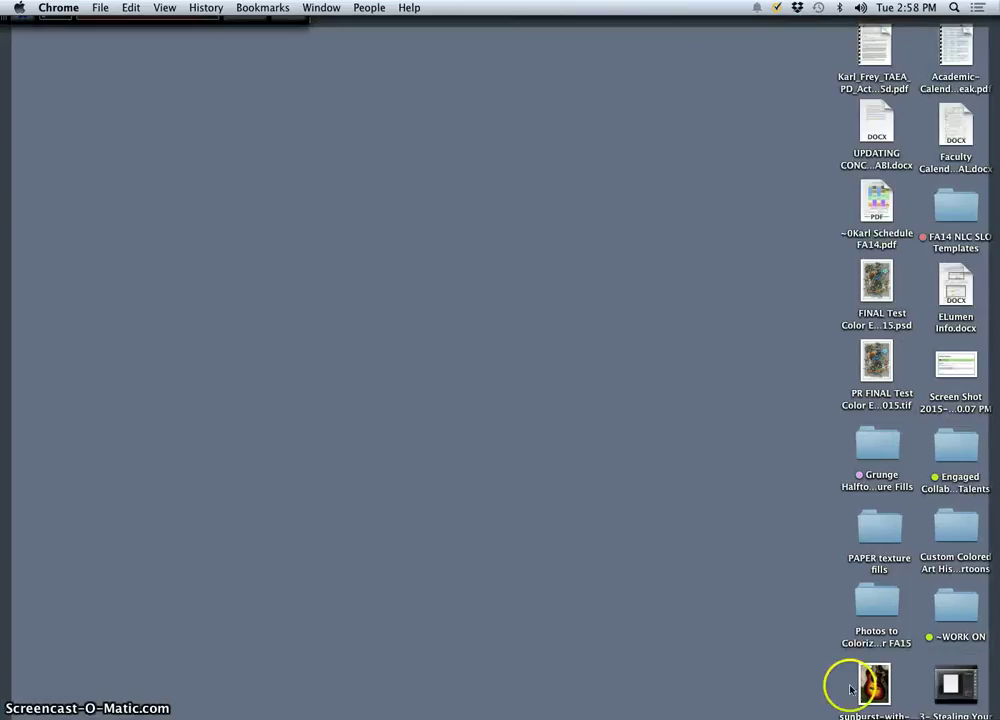
left_click_drag(850, 690, 625, 222)
right_click(628, 222)
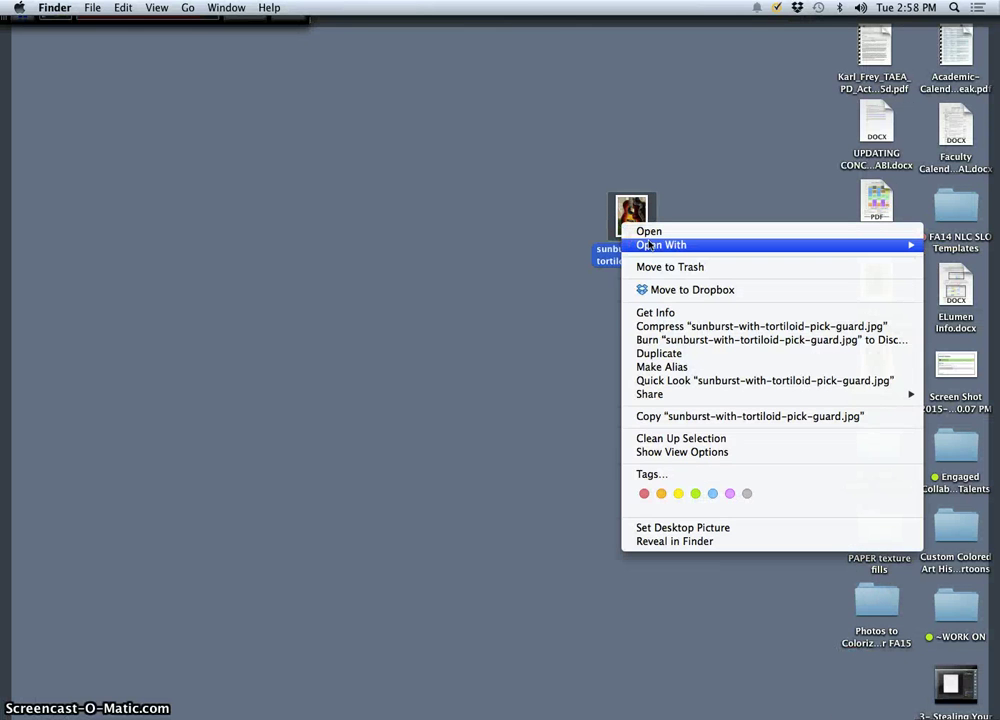
mouse_move(649, 245)
left_click(576, 314)
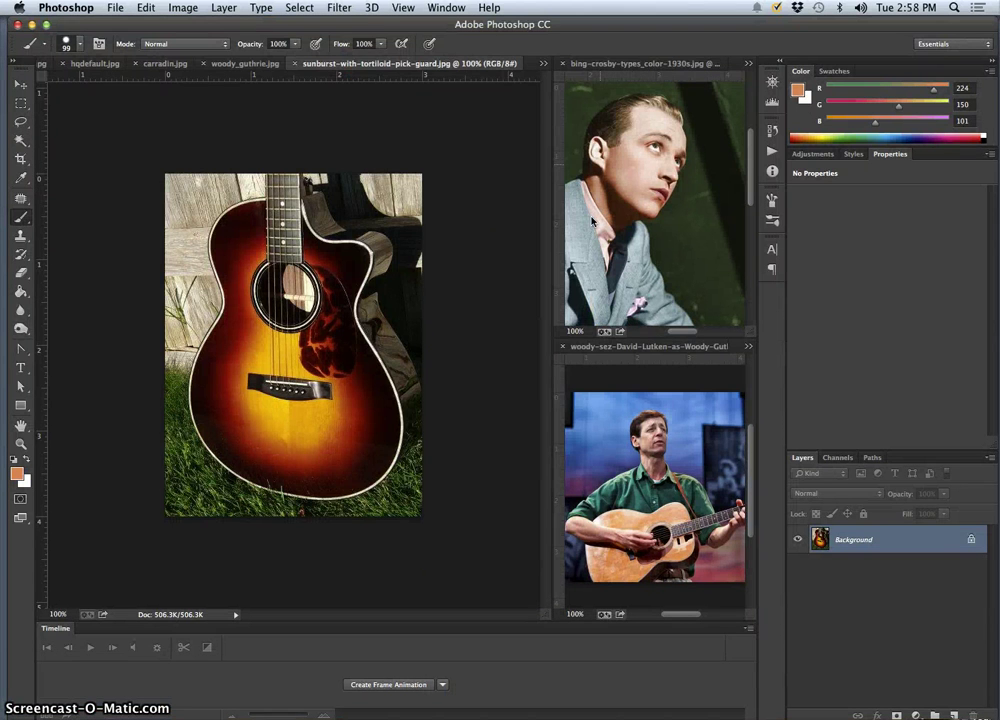
Step: Dock the sunburst guitar document into the woody-sez reference photo's window group, beside the Woody Guthrie colorization
left_click(405, 68)
left_click_drag(409, 64, 643, 396)
left_click_drag(645, 364, 638, 348)
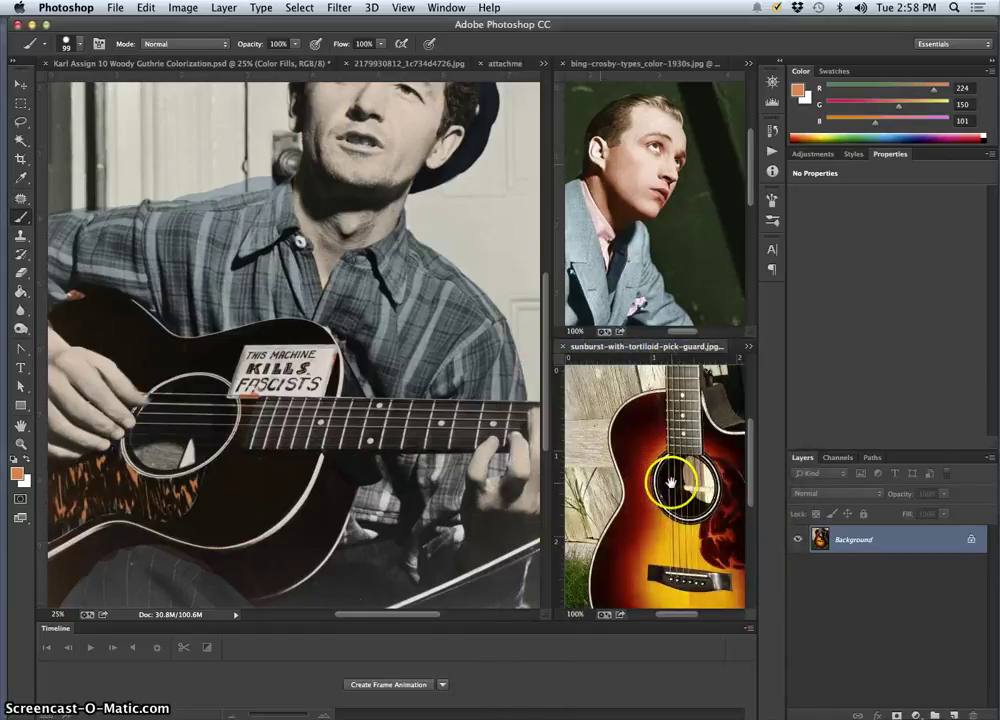
Step: Sample the dark navy of the tie in the Bing Crosby reference and brush a test stroke on the trousers below the guitar on Color Fills
key("space")
left_click_drag(661, 468, 638, 434)
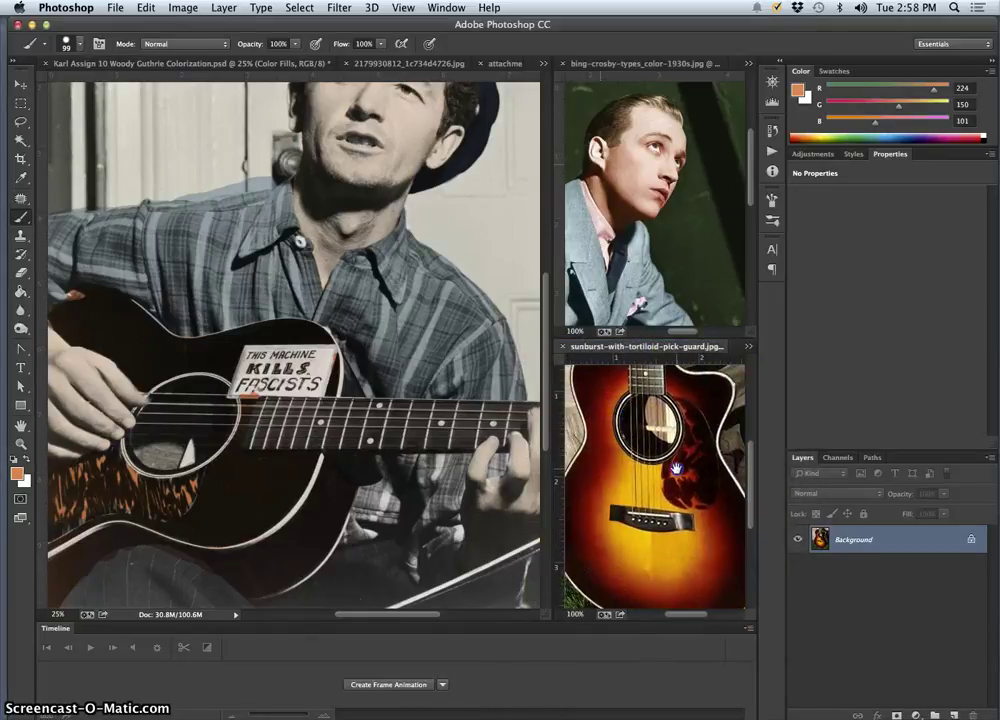
left_click(650, 264)
left_click_drag(655, 208, 669, 174)
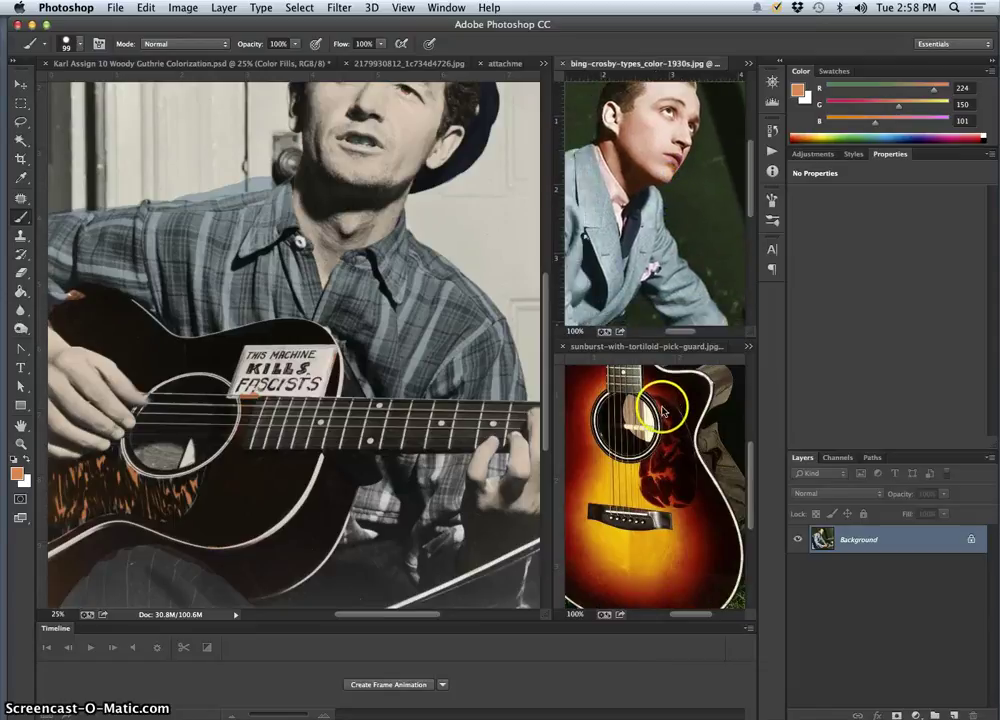
key("super+plus")
key("super+minus")
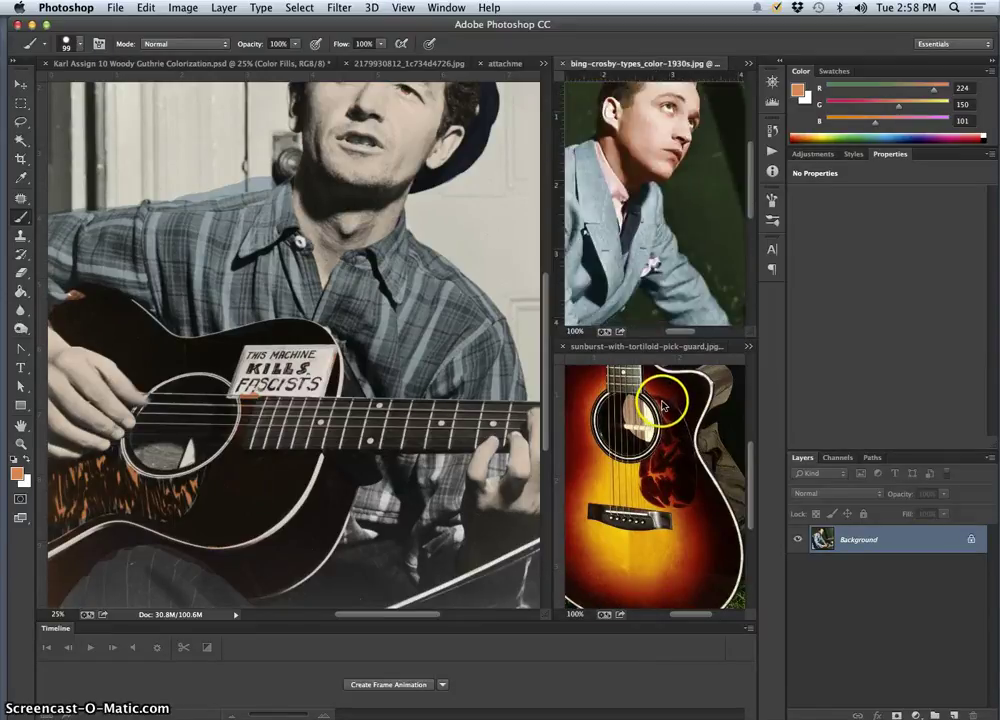
key("super+plus")
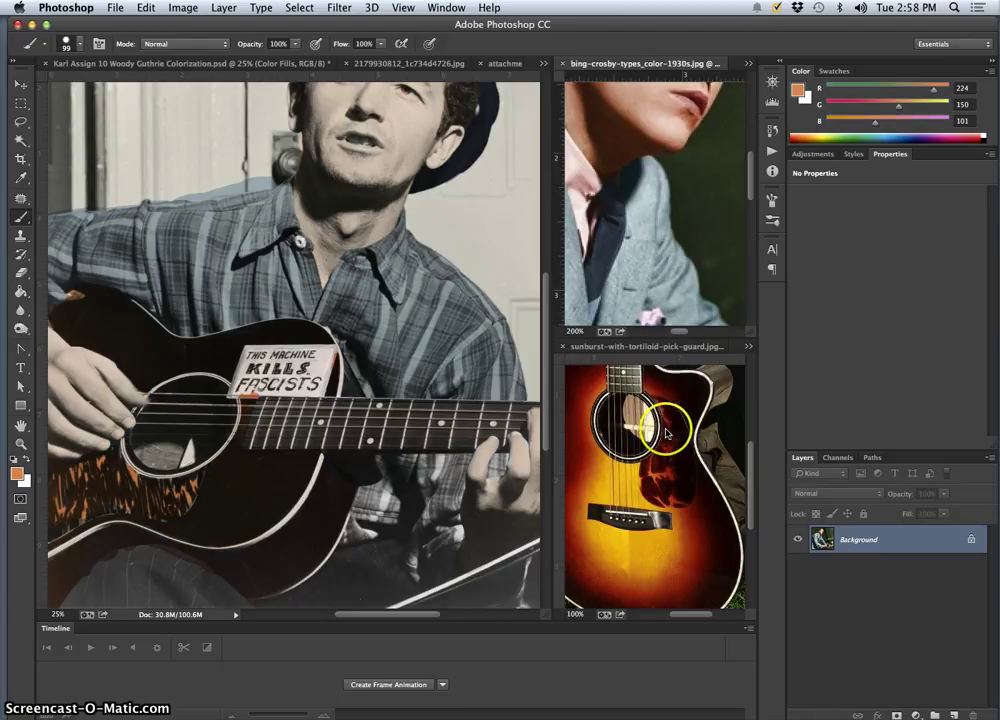
left_click(20, 177)
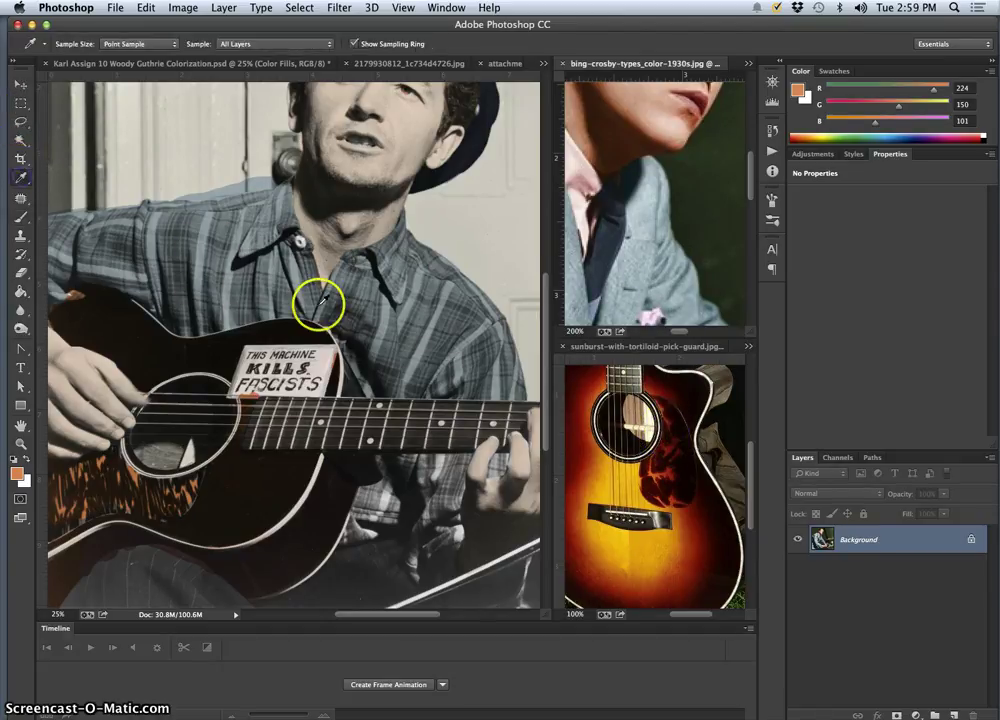
left_click(20, 216)
left_click(626, 243, "alt")
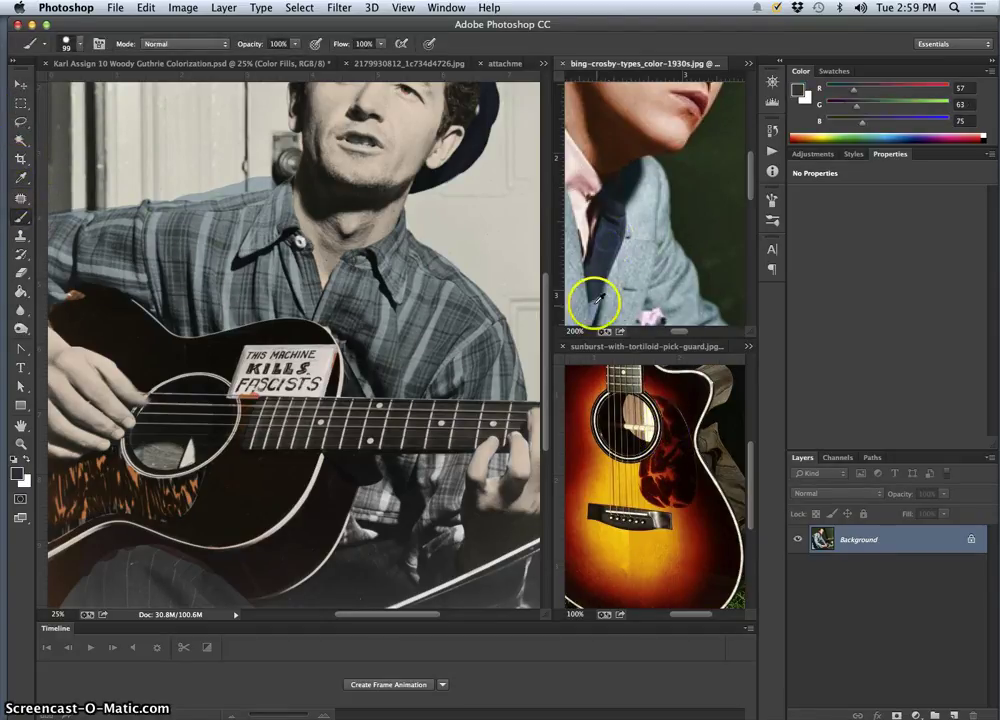
left_click(176, 583)
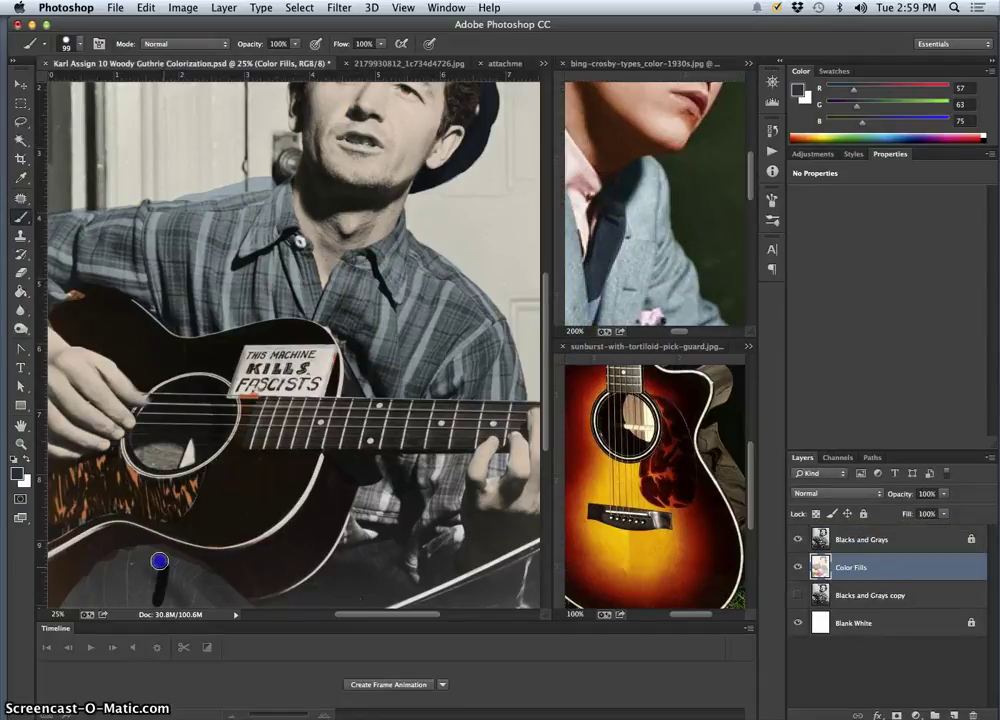
Step: Lighten the foreground colour to c2cee6 and paint the trousers beneath the guitar body, including the part beside the guitar's lower edge
left_click(17, 472)
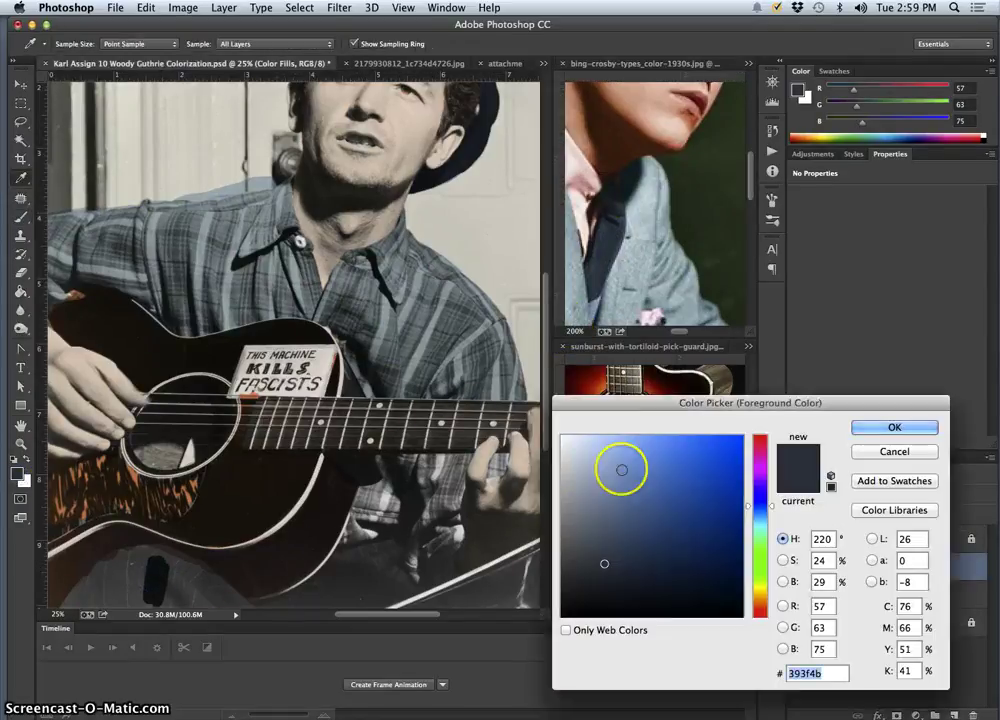
left_click_drag(622, 469, 589, 453)
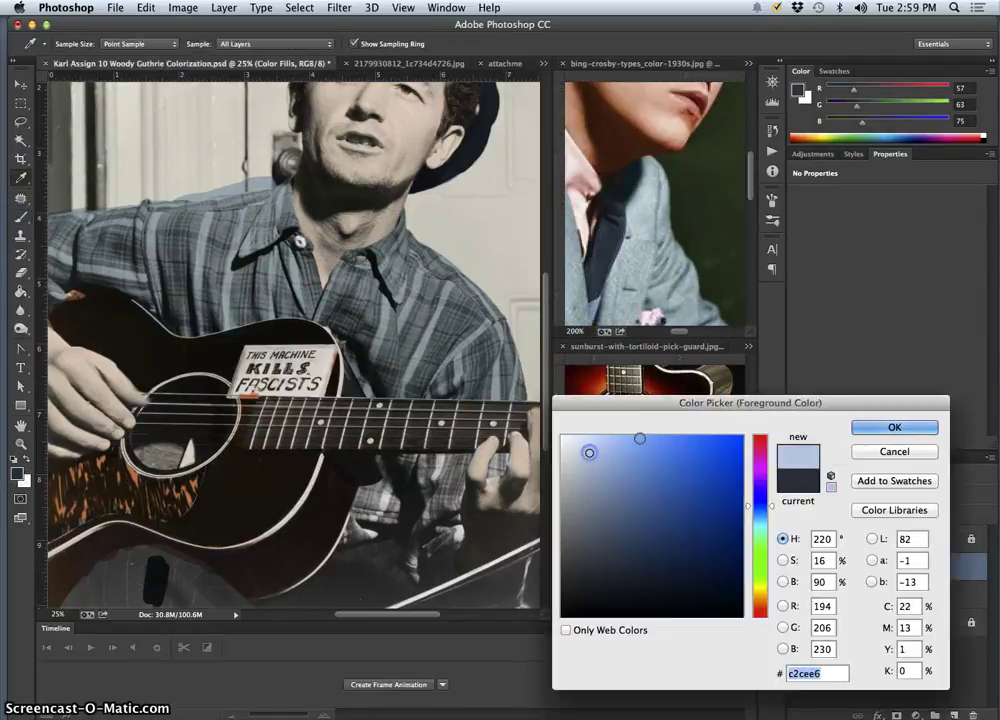
left_click(871, 432)
key("b")
mouse_move(170, 572)
left_mouse_down()
mouse_move(142, 606)
mouse_move(136, 568)
mouse_move(127, 595)
mouse_move(116, 591)
mouse_move(100, 609)
mouse_move(123, 557)
mouse_move(86, 589)
mouse_move(99, 565)
mouse_move(64, 608)
left_mouse_up()
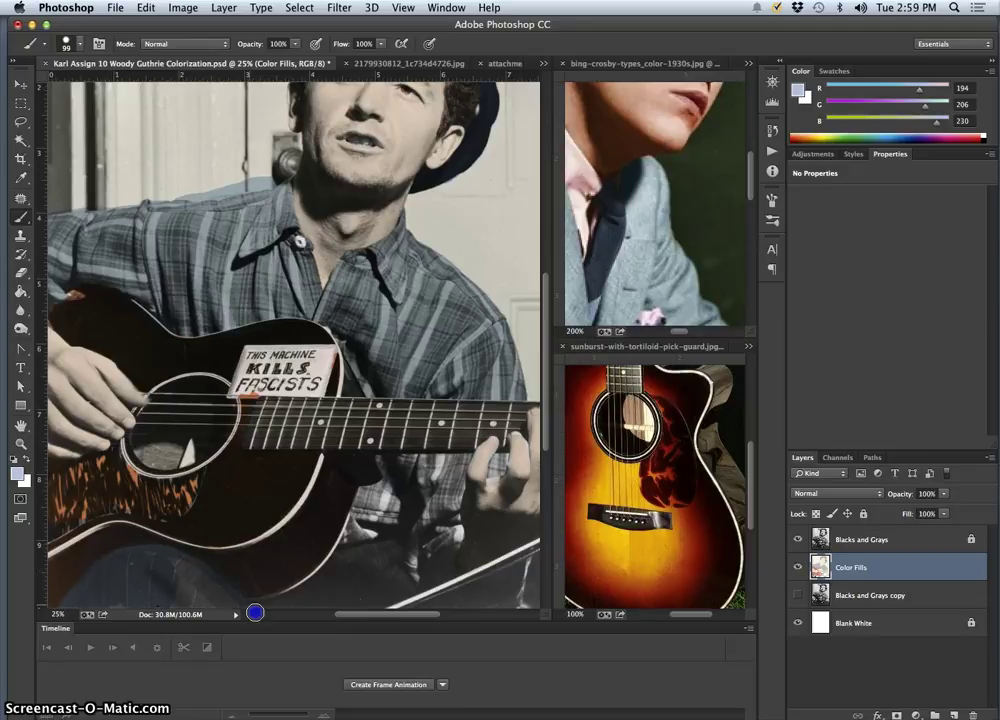
left_click_drag(255, 612, 243, 616)
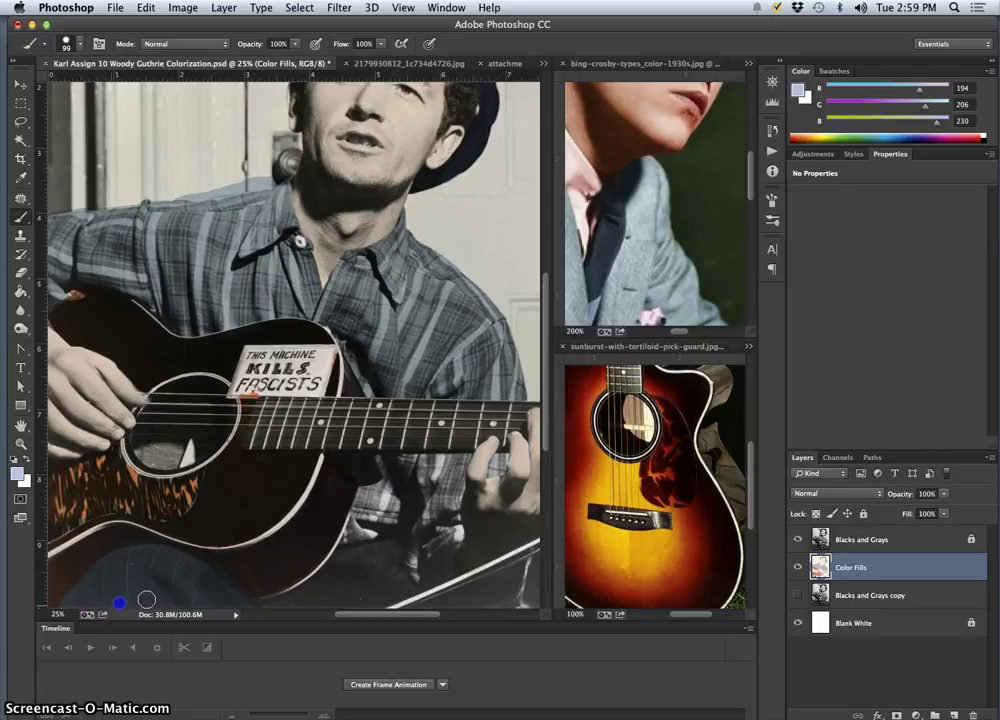
left_click_drag(147, 600, 215, 602)
mouse_move(342, 580)
left_mouse_down()
mouse_move(346, 564)
mouse_move(290, 601)
left_mouse_up()
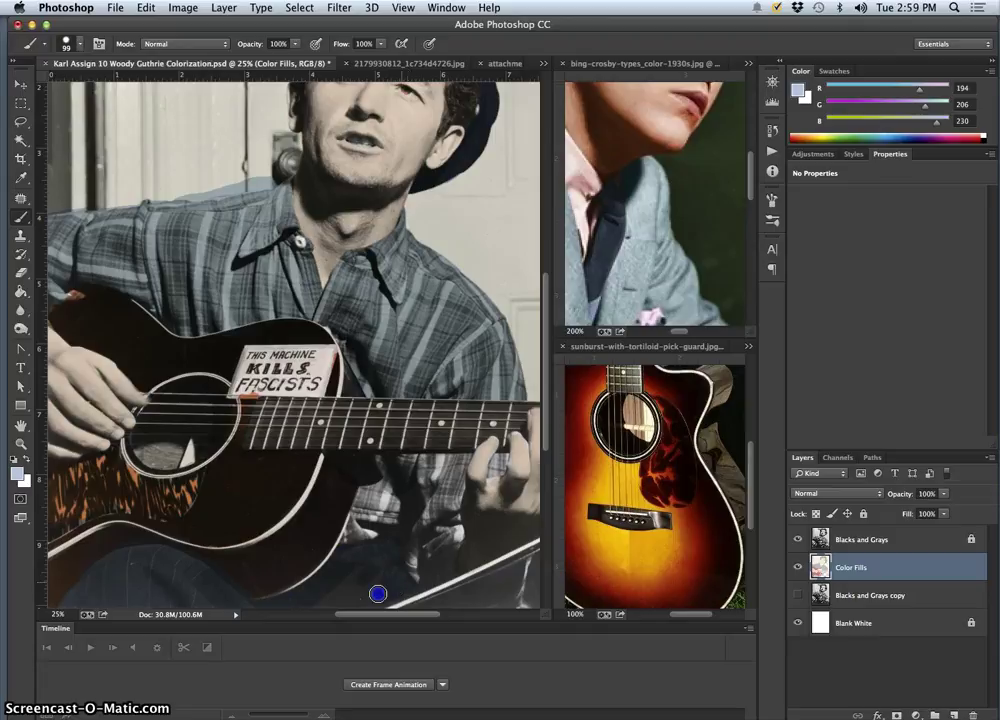
left_click_drag(378, 594, 312, 606)
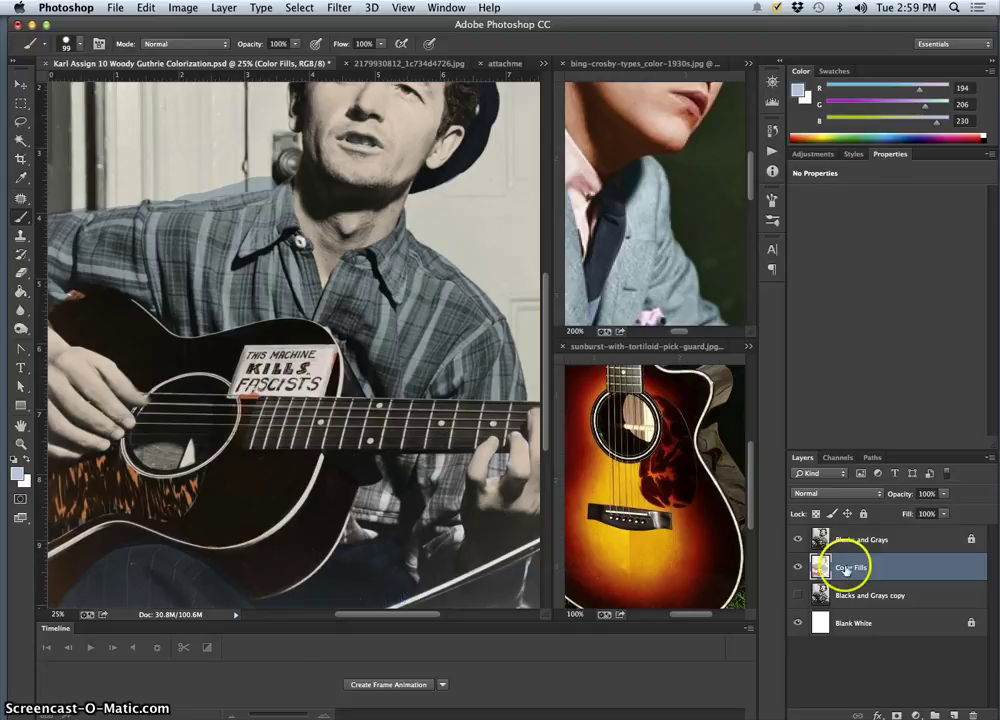
Step: Sample the shirt's blue-gray fill with Blacks and Grays hidden, show that layer again, and paint the shirt below the guitar neck and between the fingers
left_click(797, 540)
left_click(427, 371, "alt")
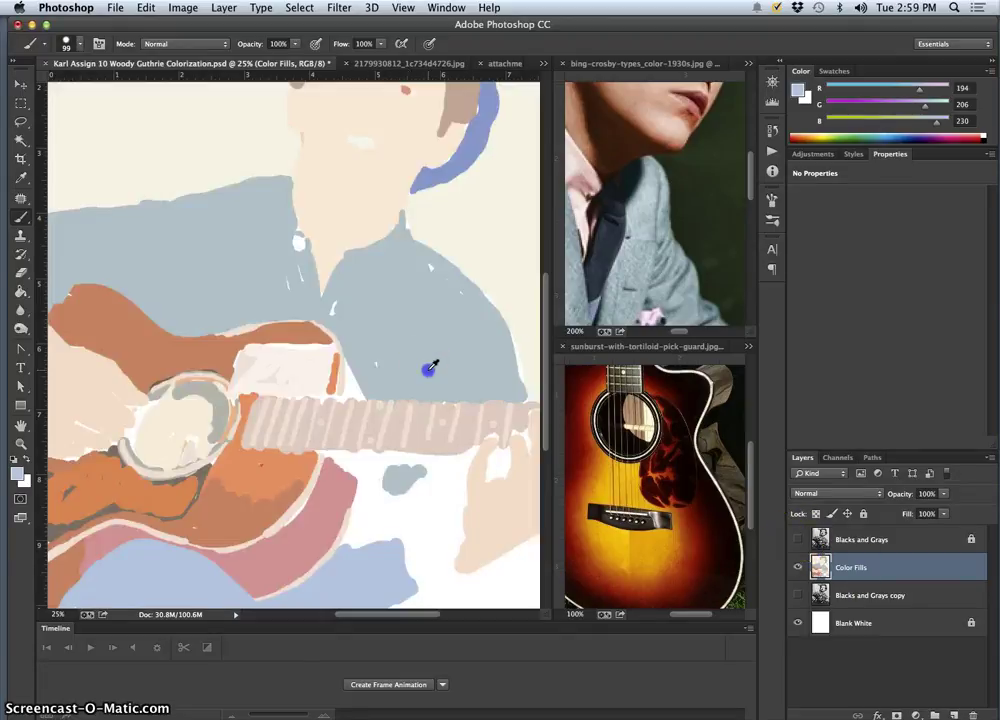
left_click(800, 540)
left_click(799, 540)
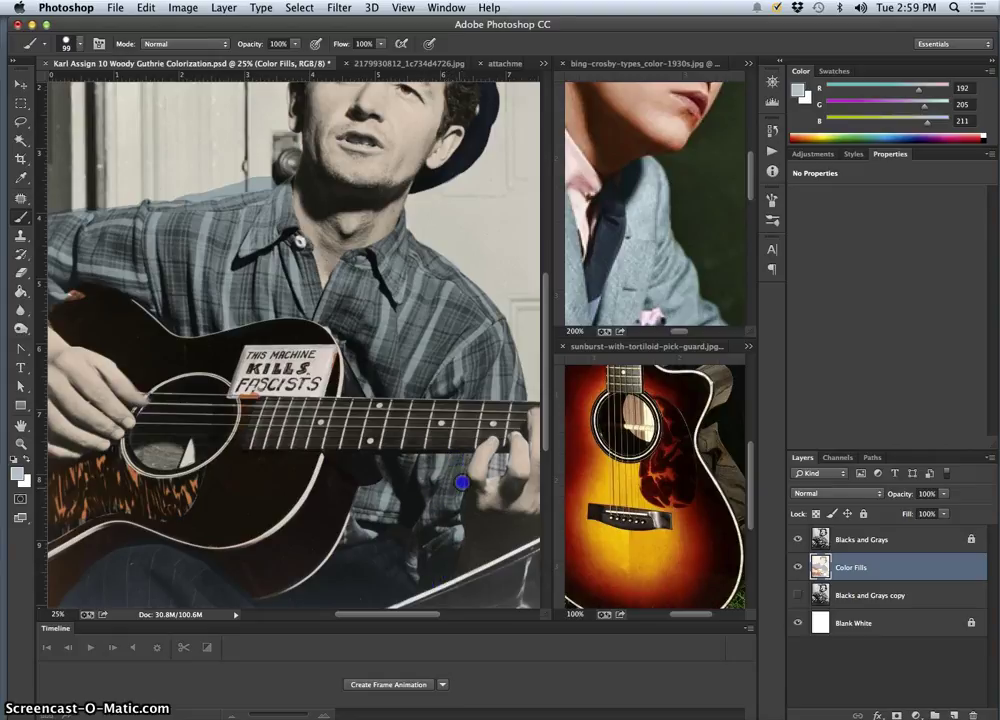
left_click(496, 464)
mouse_move(503, 457)
left_mouse_down()
mouse_move(513, 530)
mouse_move(541, 581)
left_mouse_up()
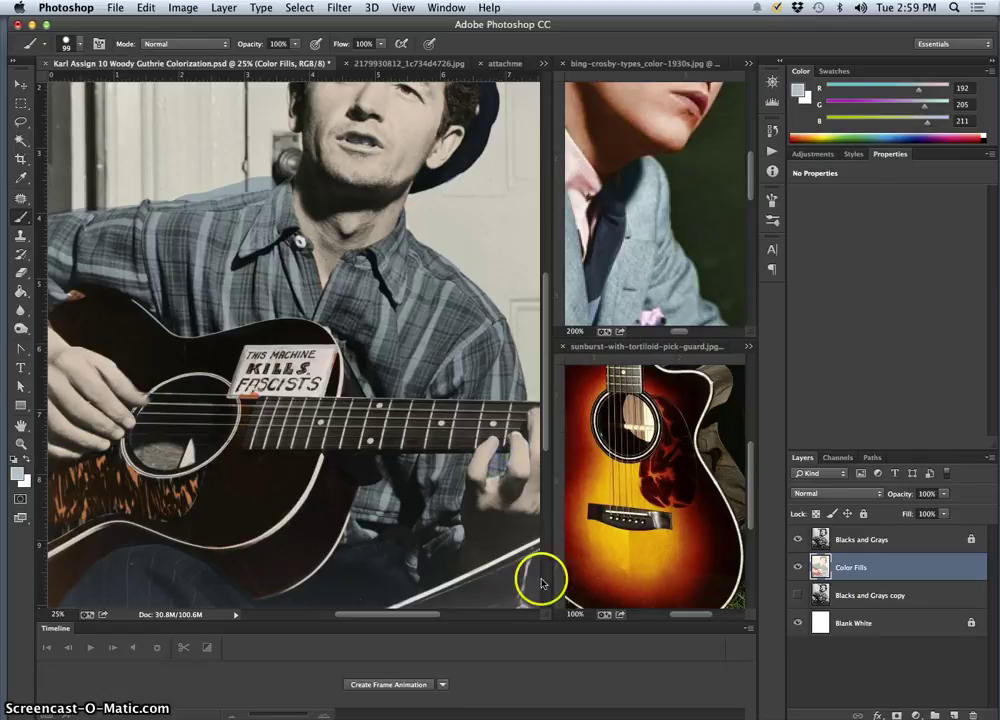
Step: Paint the pale diagonal edge below the fretting hand with skin tones, sampling the hand's fill while Blacks and Grays is hidden and showing that layer again
left_click(521, 449, "alt")
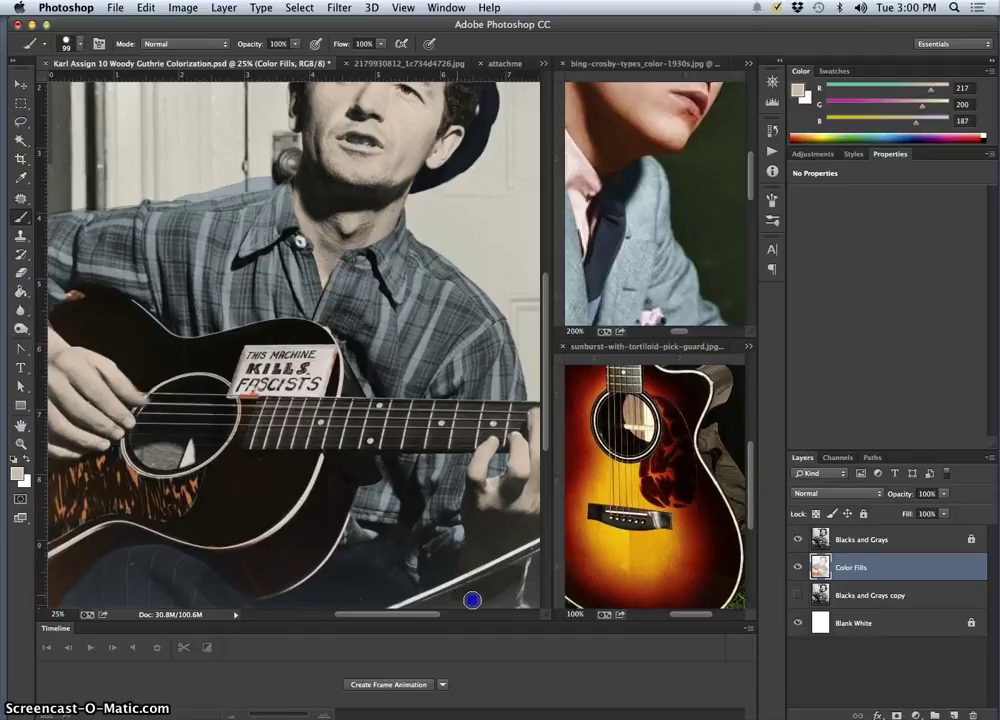
left_click(797, 539)
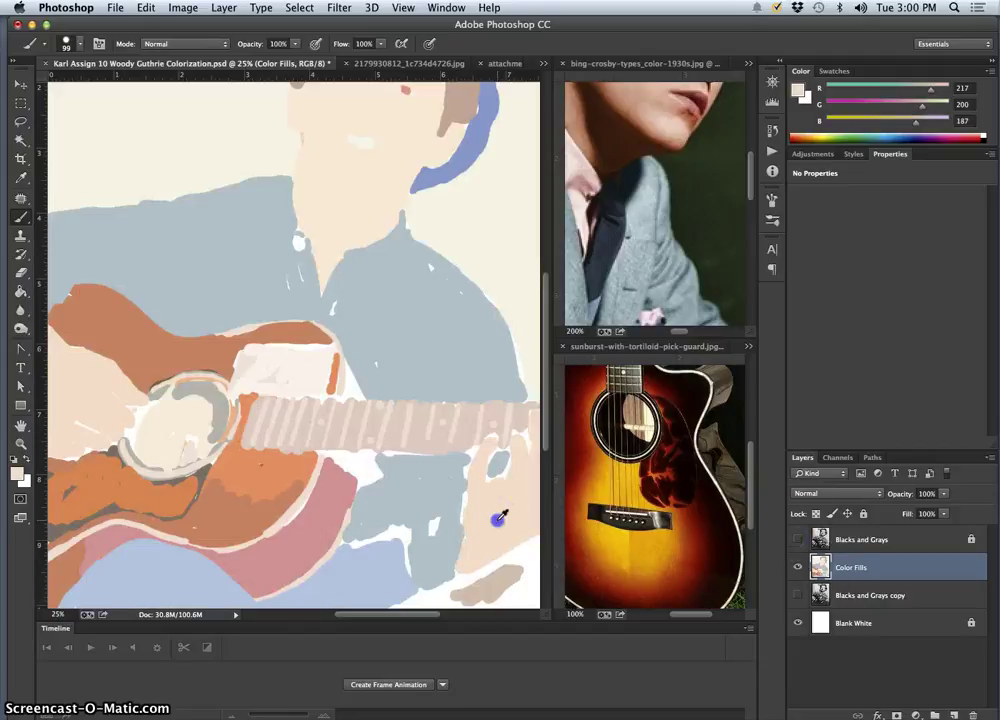
left_click(507, 574, "alt")
left_click(797, 539)
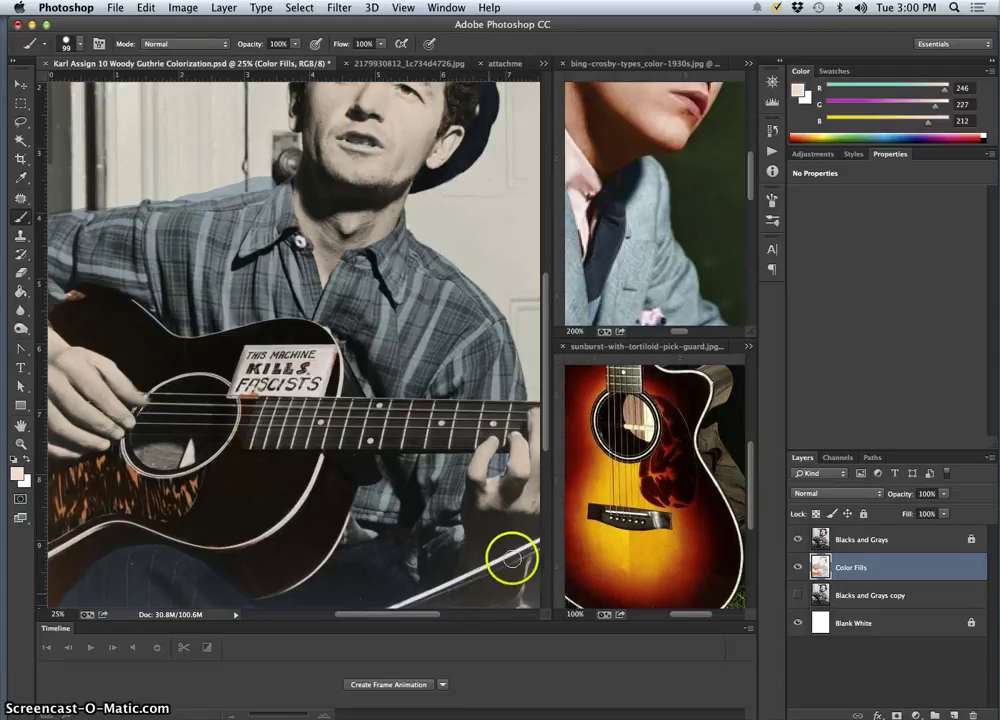
Step: Sample dark green from the sunburst guitar's sound hole, lighten it to RGB 183, 199, 165, and paint the area under the diagonal edge
left_click(622, 428, "alt")
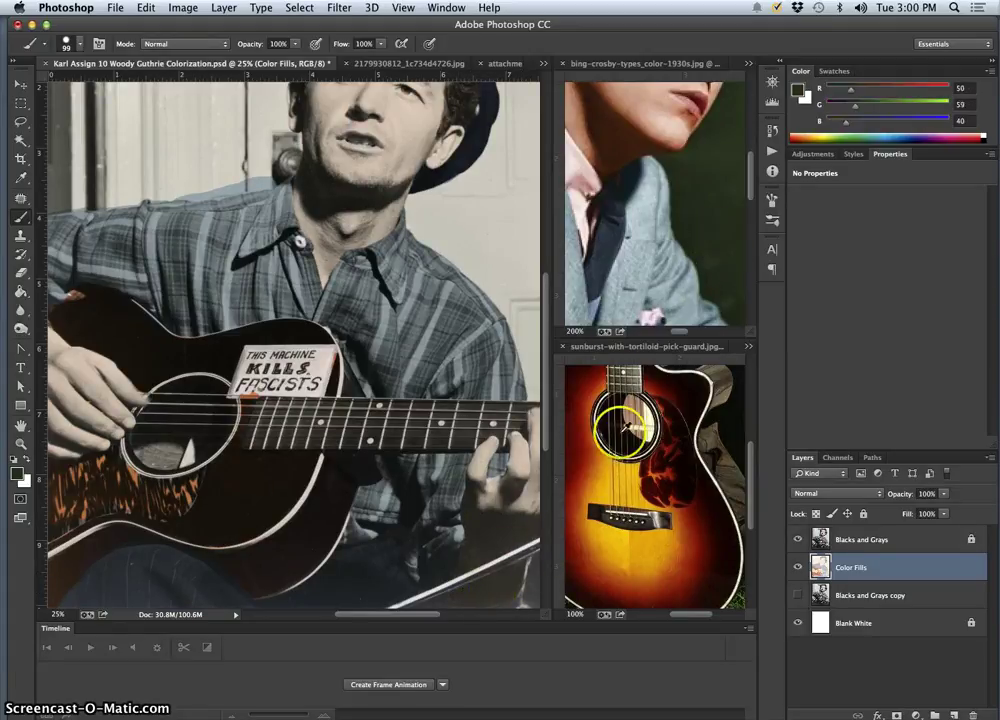
left_click_drag(535, 574, 534, 590)
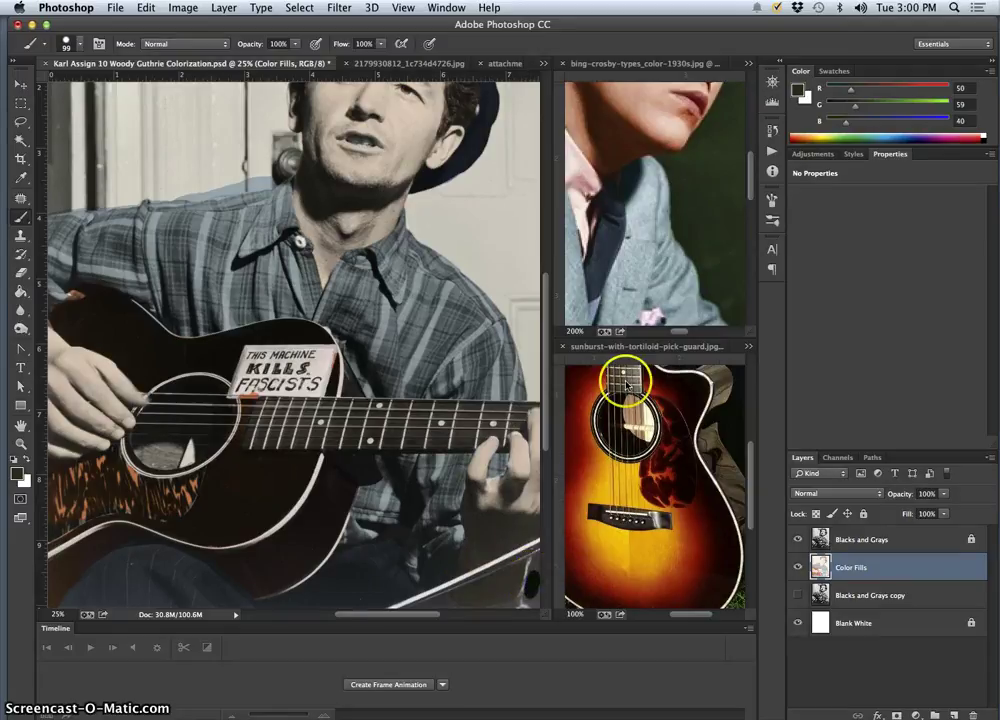
left_click(17, 472)
left_click(597, 474)
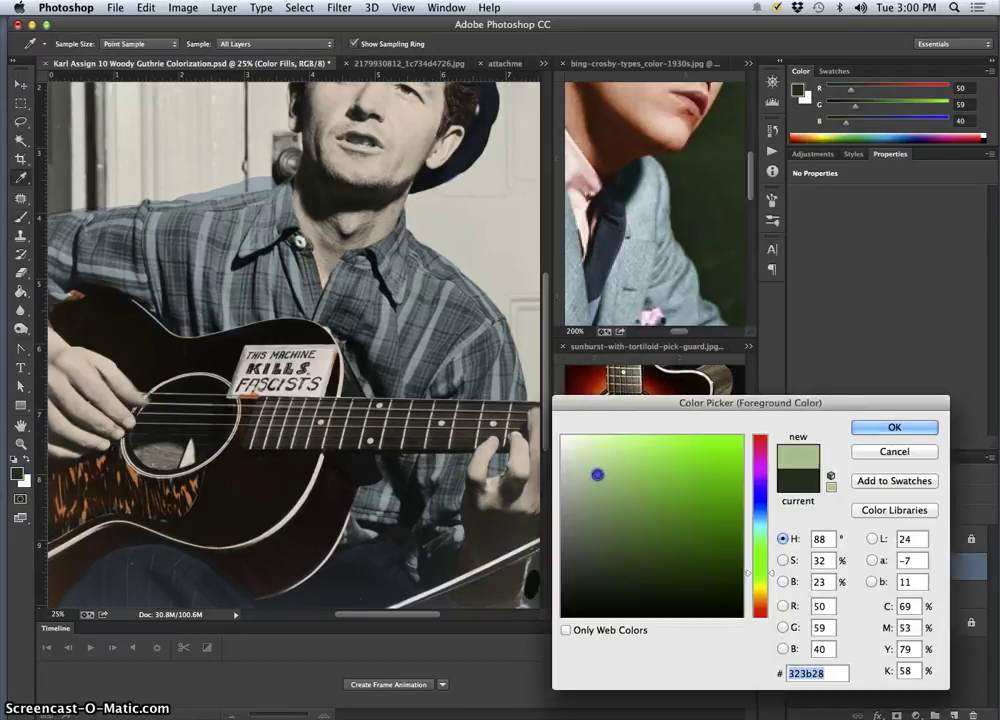
left_click(860, 427)
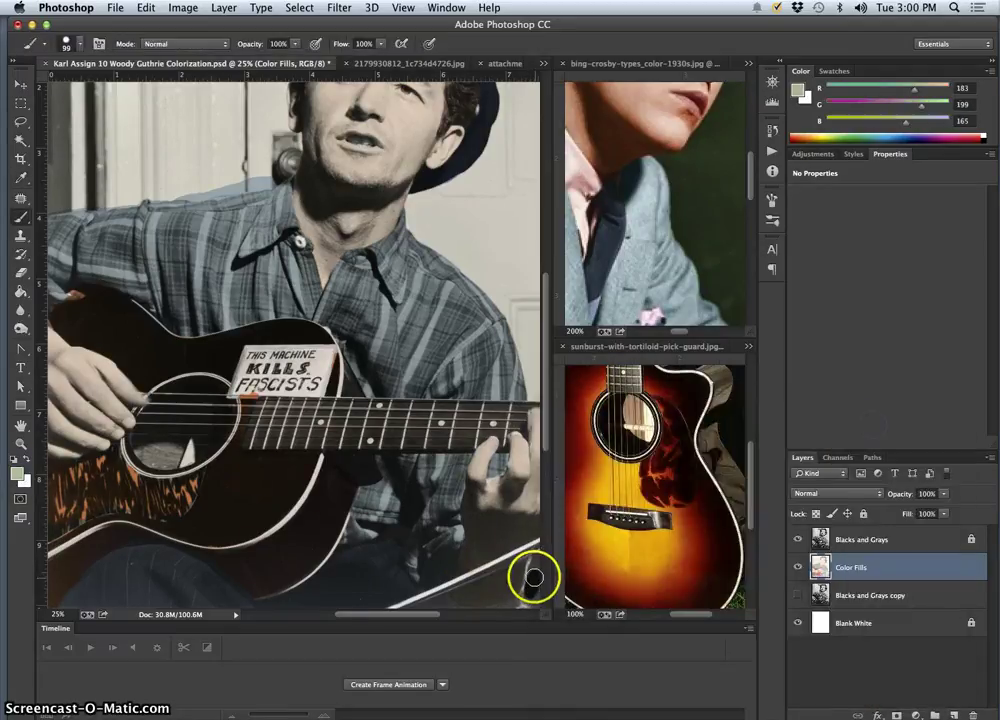
left_click_drag(534, 577, 530, 595)
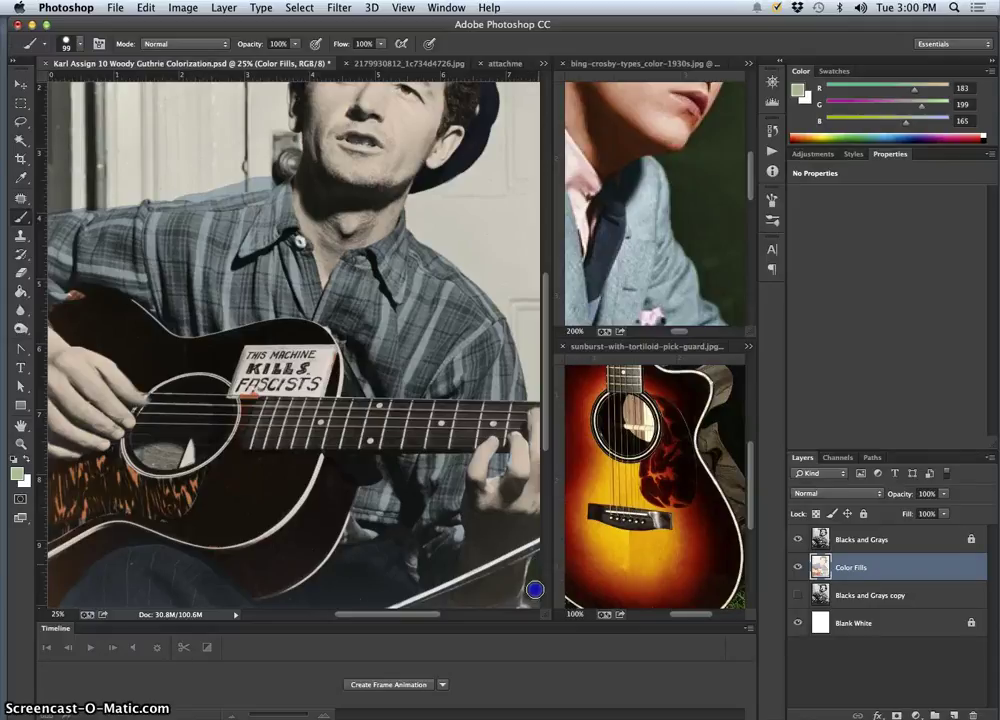
left_click_drag(524, 604, 534, 598)
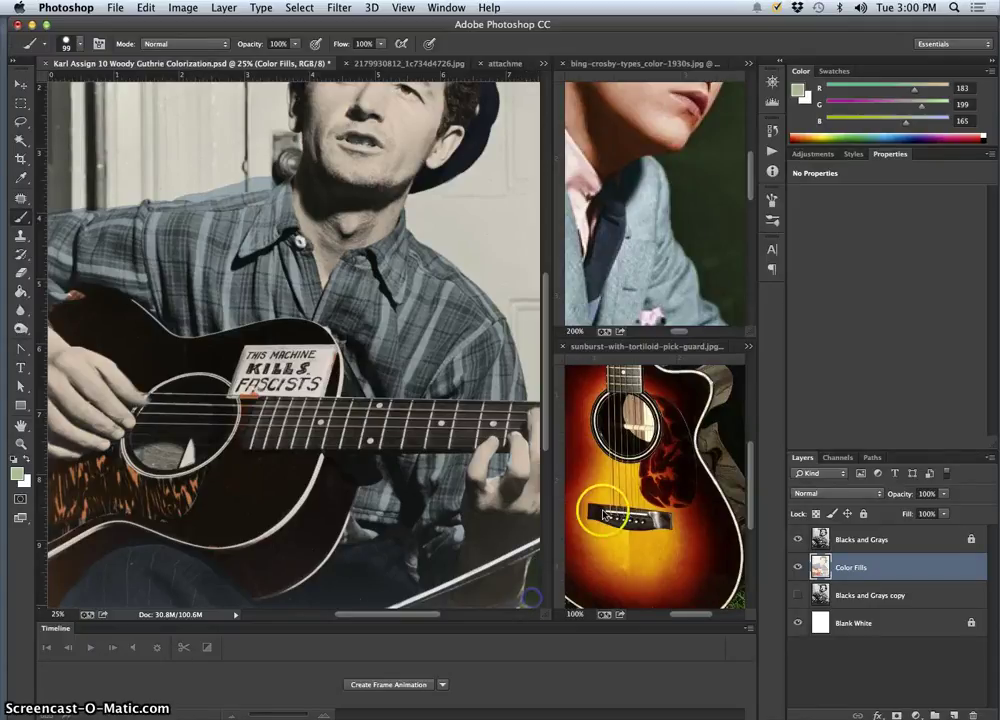